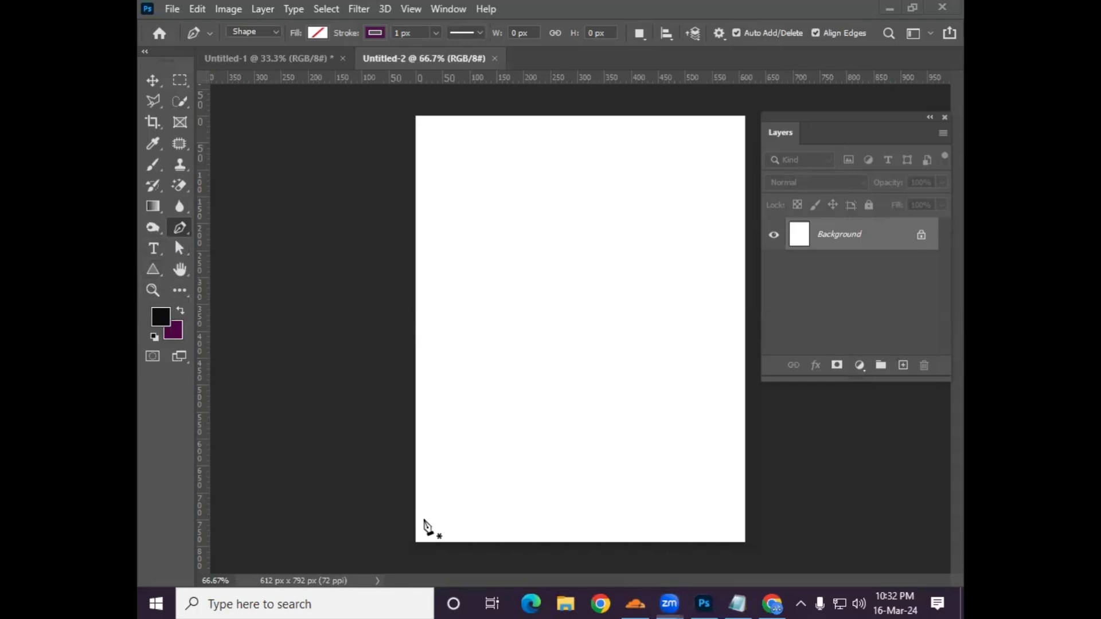
Step: Make a roughly square rectangular marquee selection in the page's upper middle and fill it with the black foreground colour on a new layer
click(151, 270)
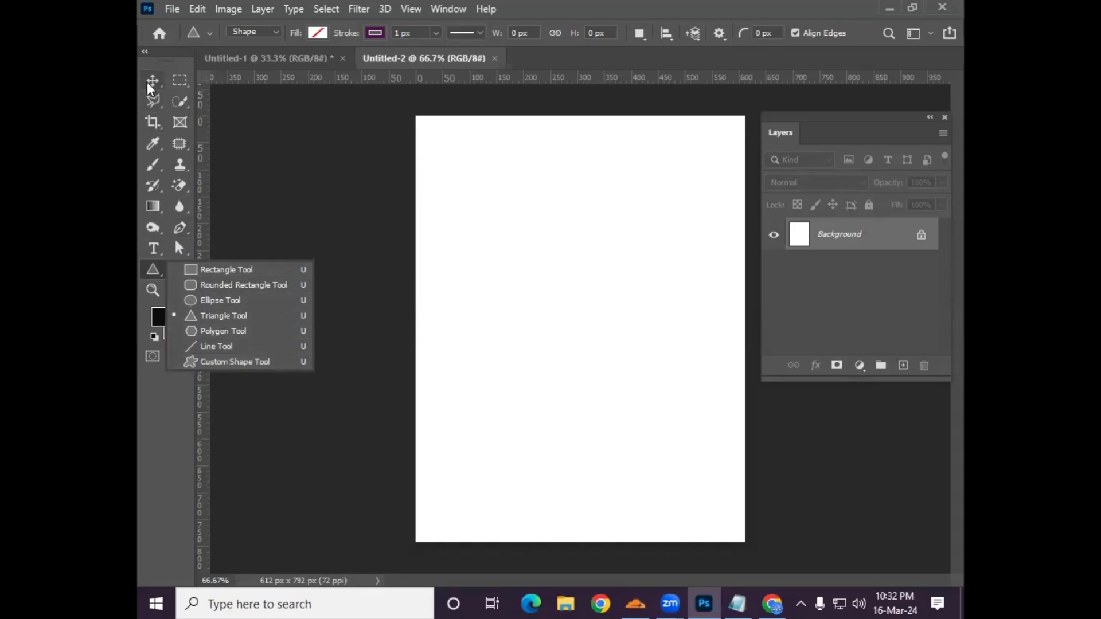
right_click(185, 85)
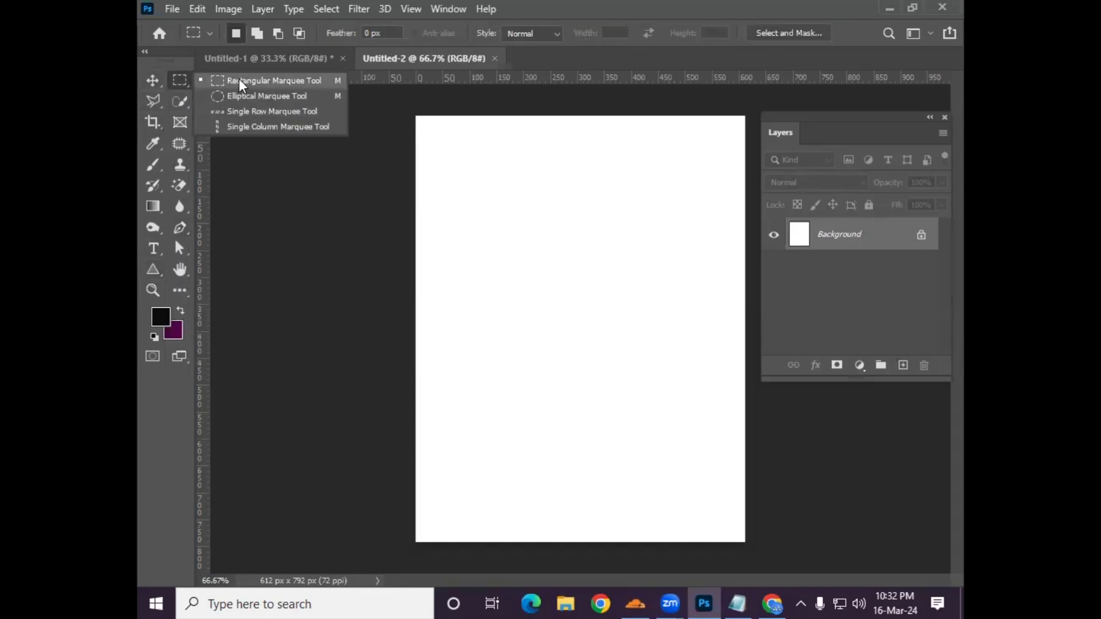
click(240, 84)
drag(495, 192, 660, 352)
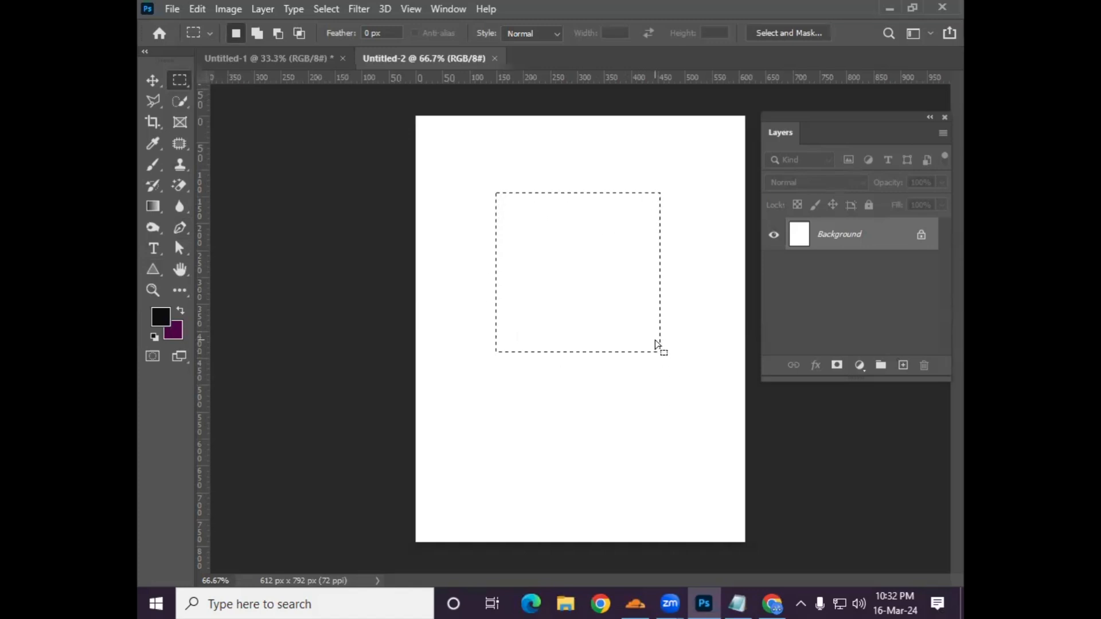
click(905, 367)
key(alt+BackSpace)
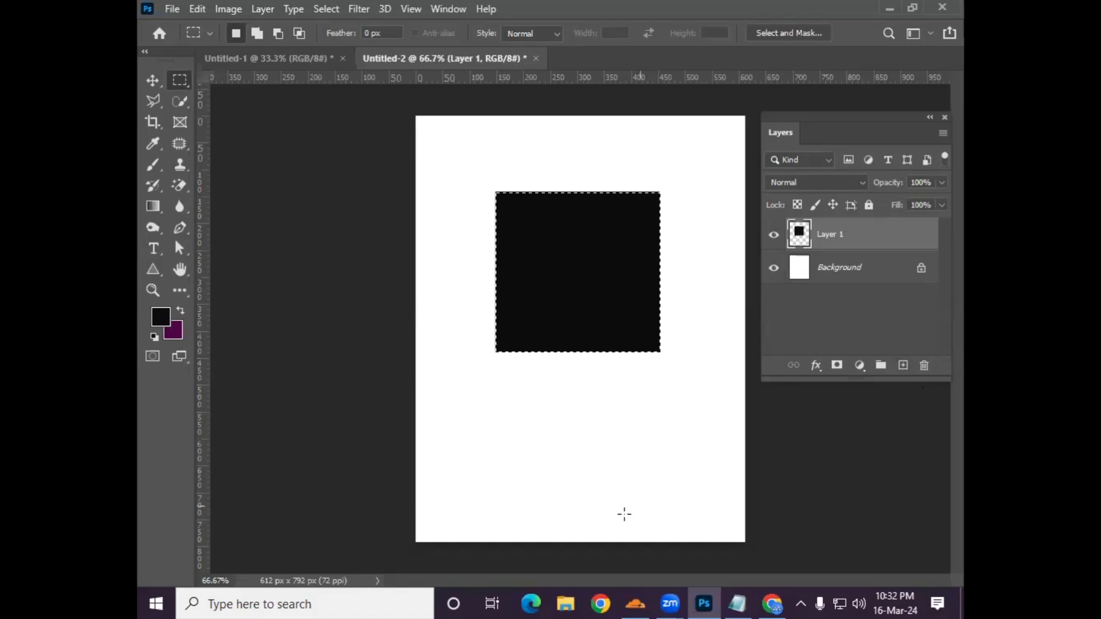
click(532, 448)
click(592, 261)
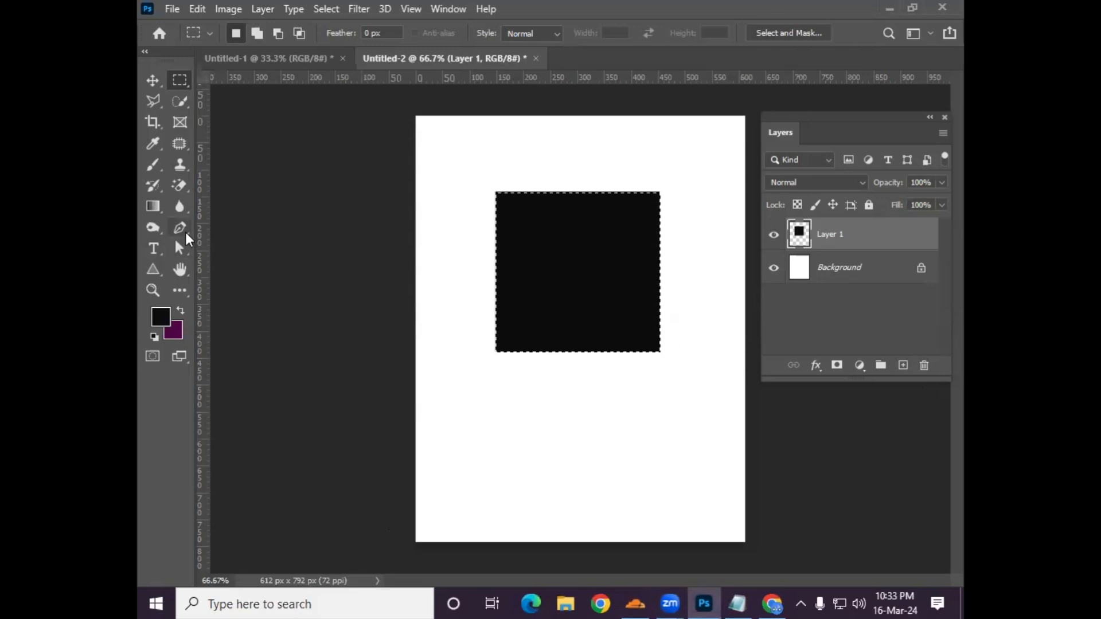
Step: Deselect the marquee selection and delete the layer holding the black square
click(151, 76)
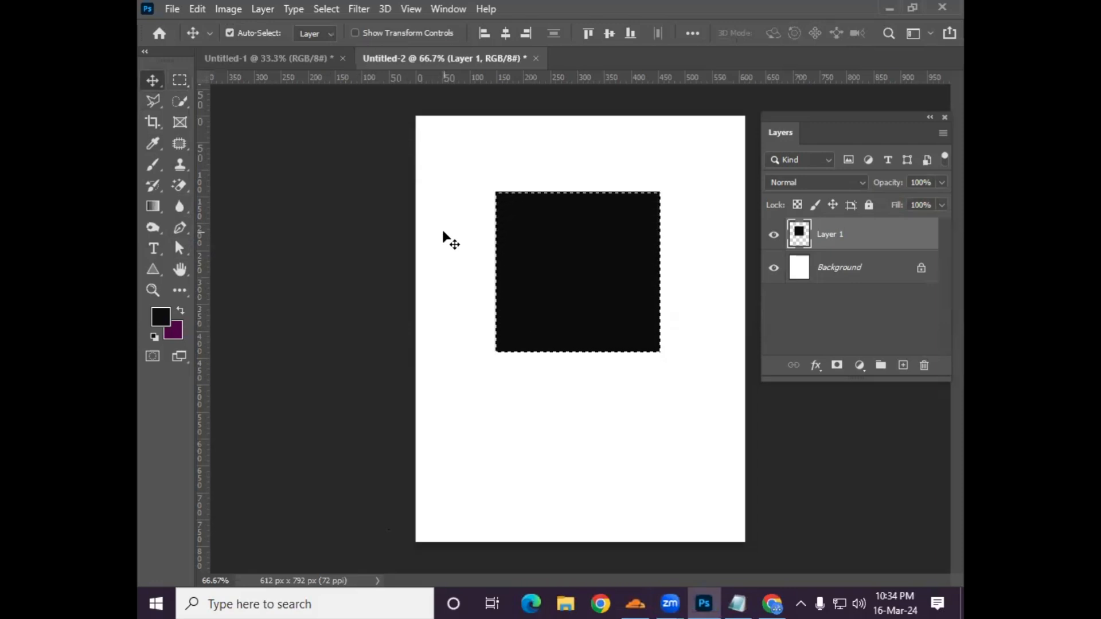
click(157, 267)
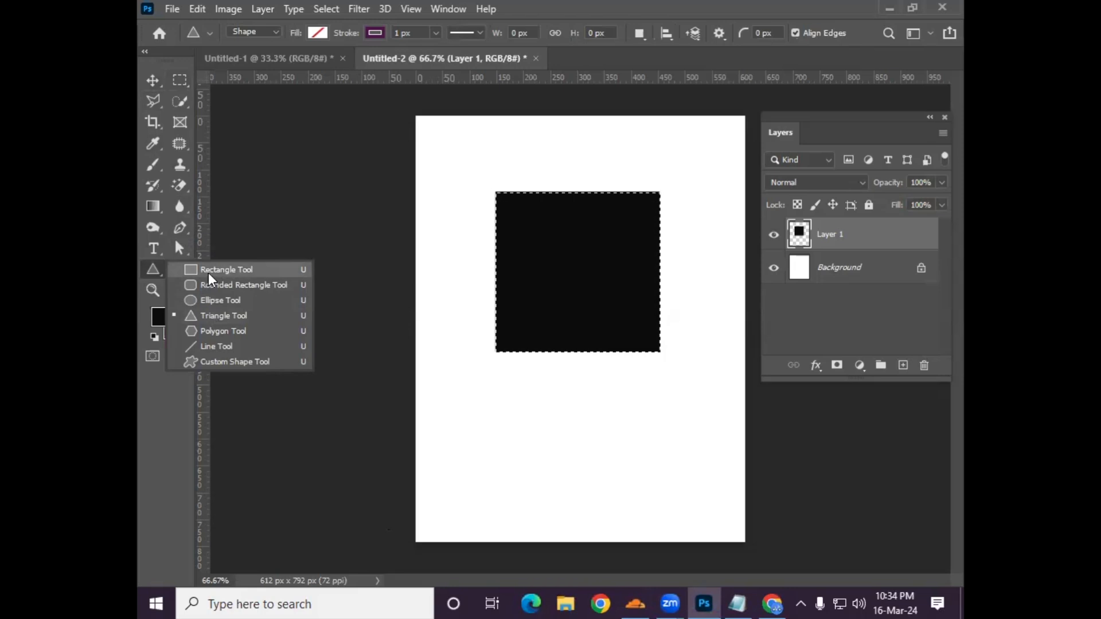
click(152, 80)
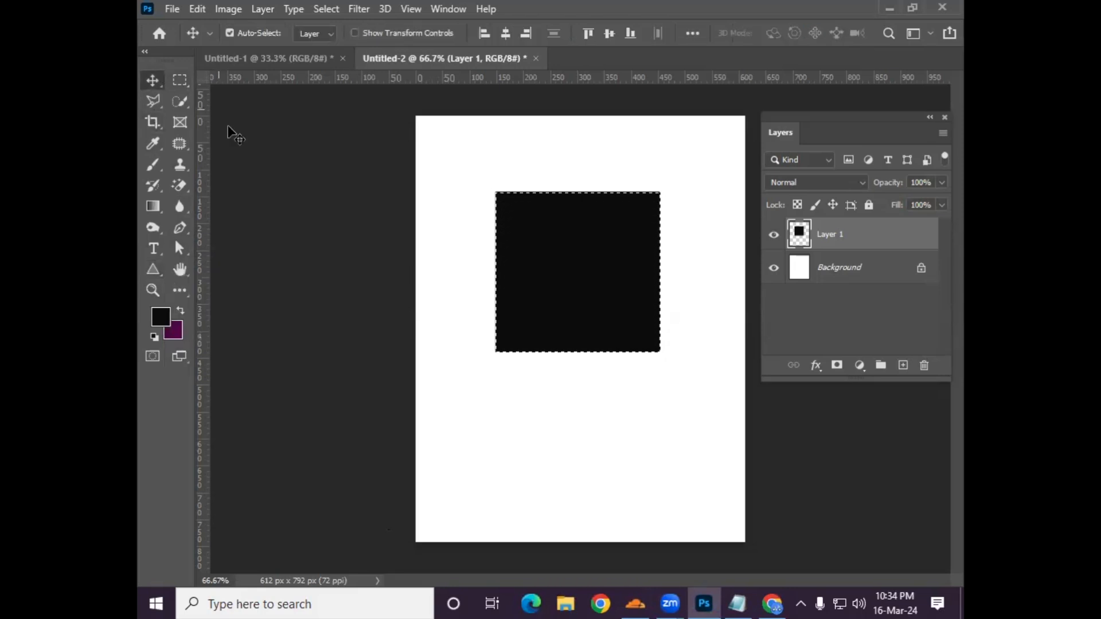
key(ctrl+d)
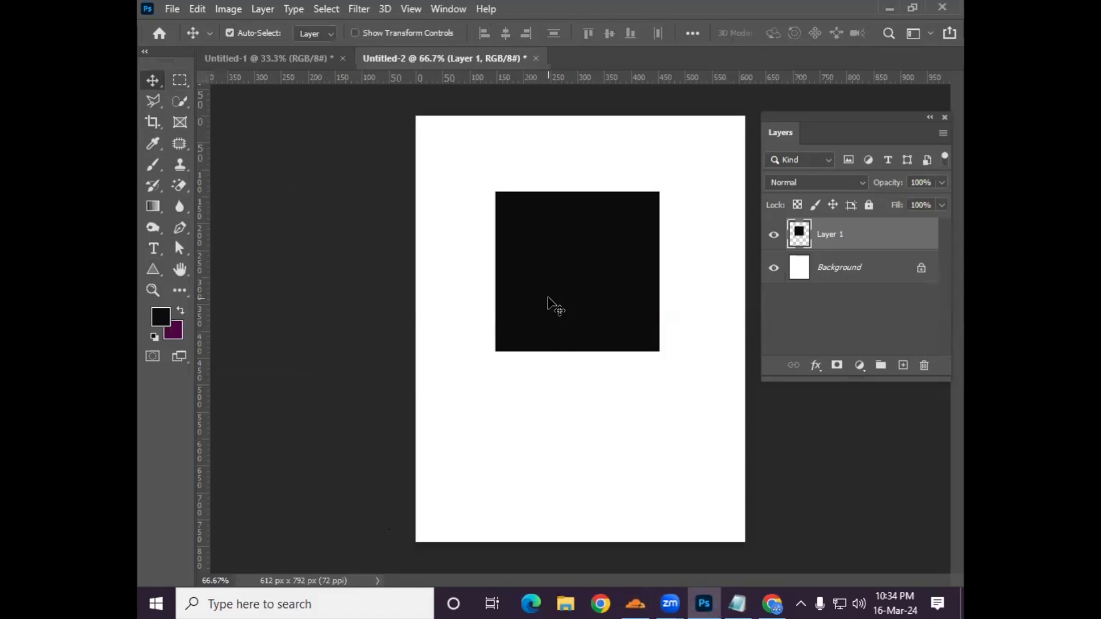
key(Delete)
Step: Set up the Rectangle tool in Shape mode with a dark purple fill and no stroke
click(147, 278)
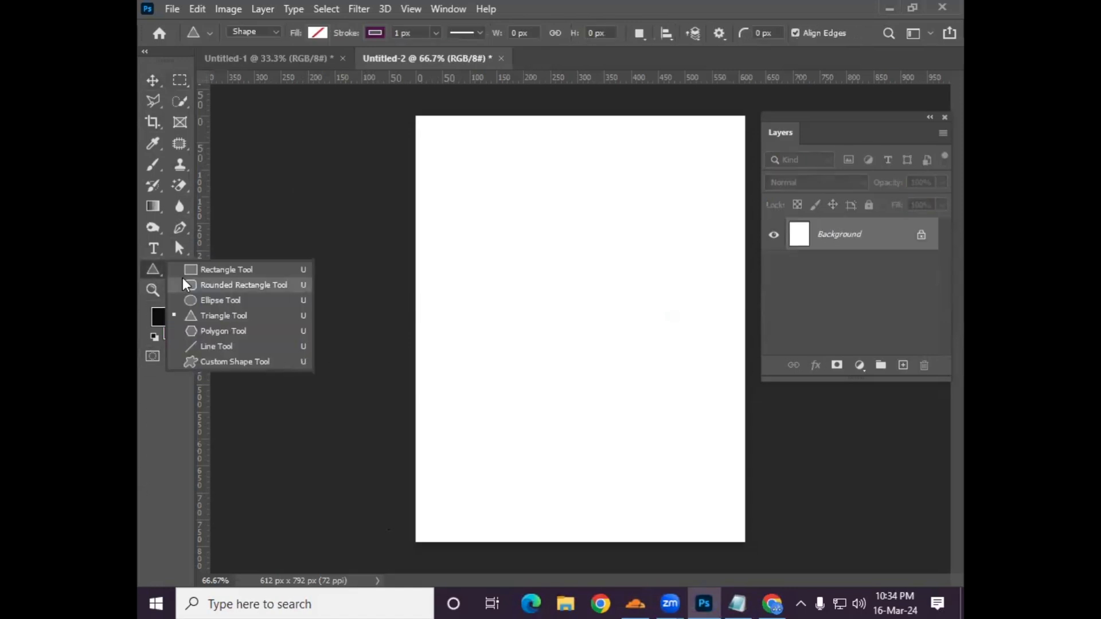
click(216, 271)
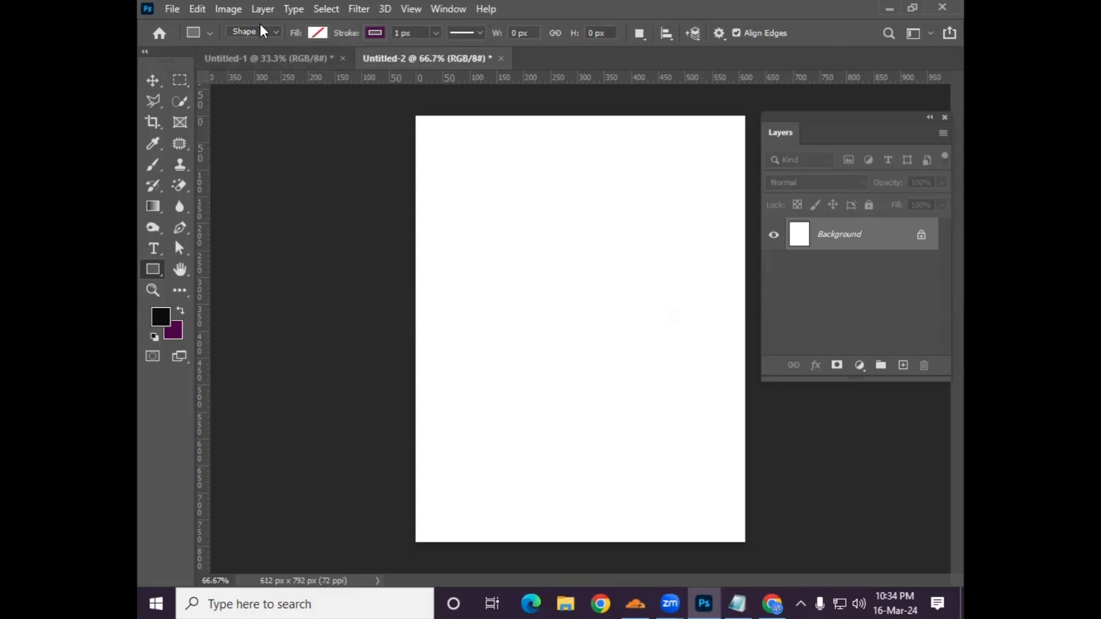
click(274, 29)
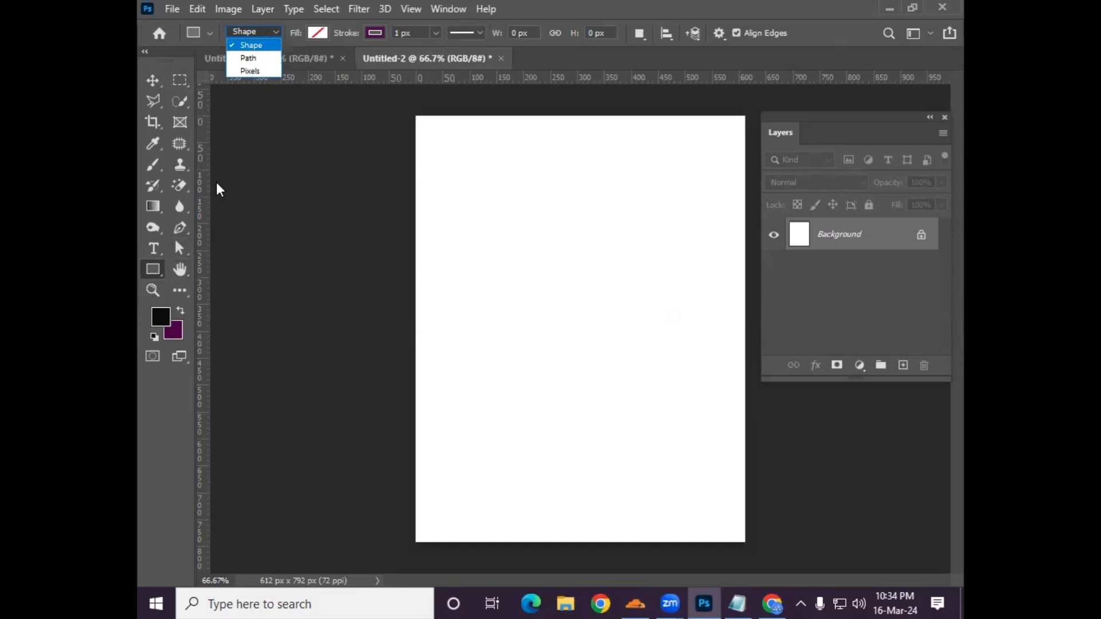
click(243, 45)
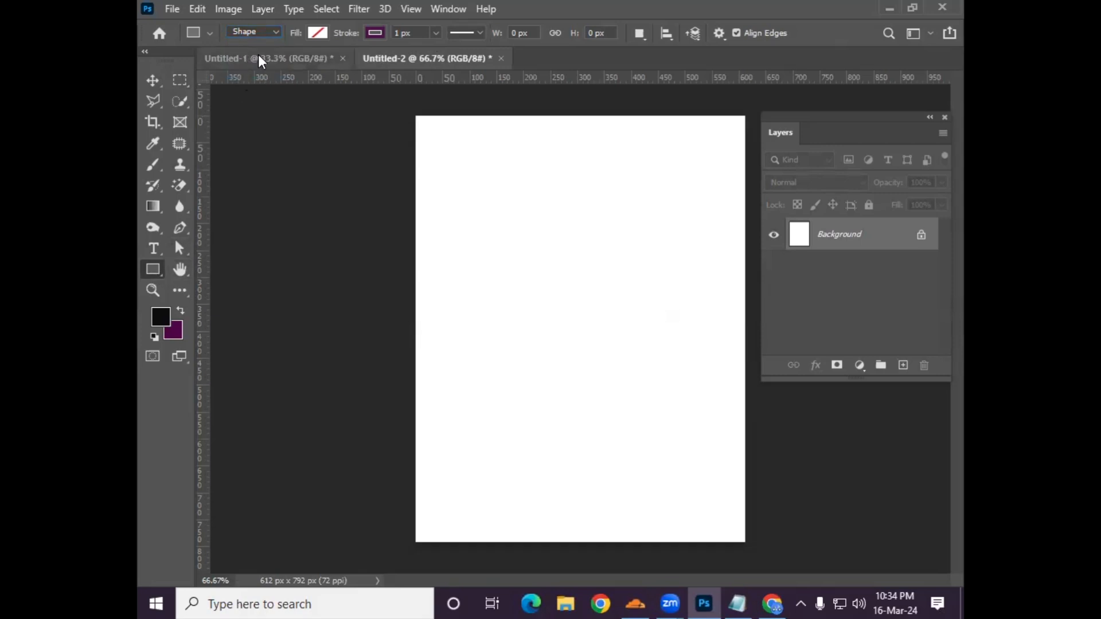
click(315, 33)
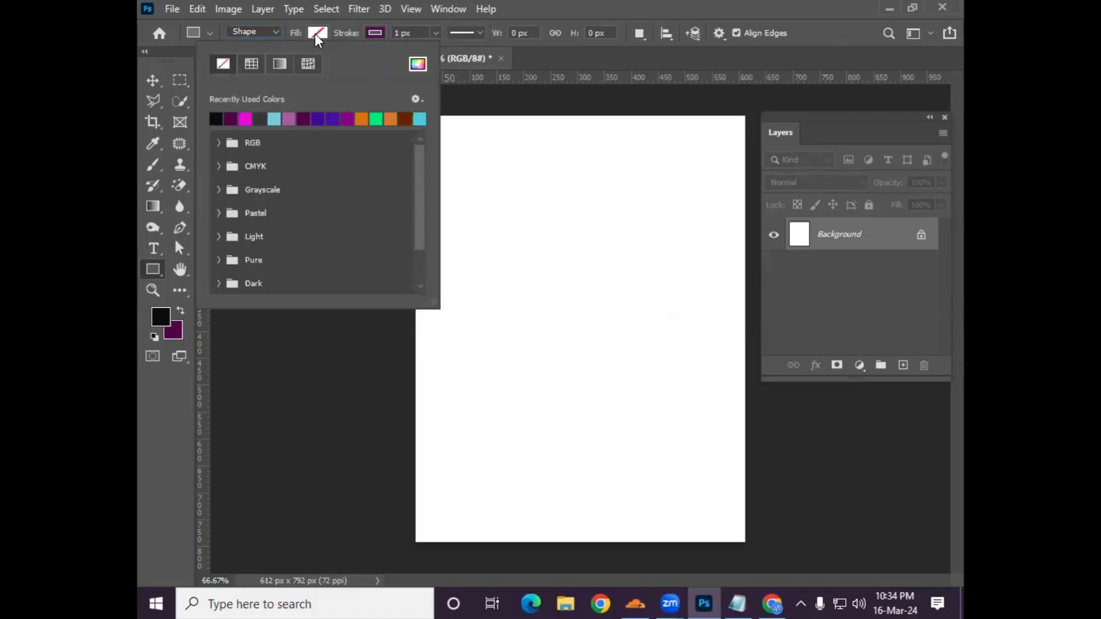
click(230, 118)
click(152, 273)
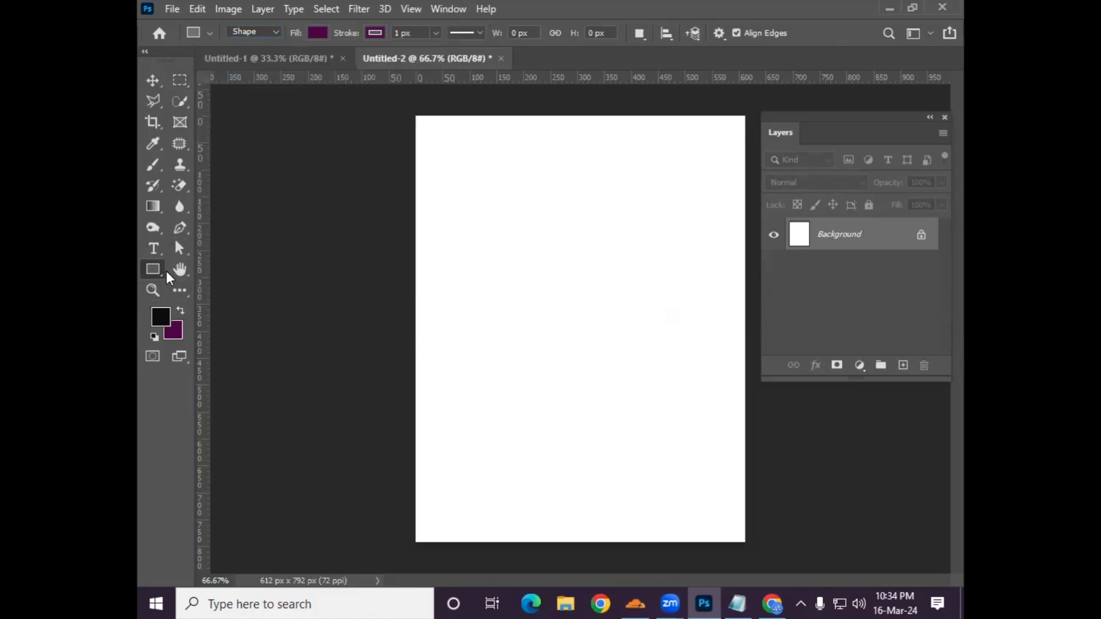
click(379, 31)
click(280, 64)
Step: Draw four rectangles: one about 332 × 337 px, a tall narrow one, a wide one about 442 × 65 px and one about 479 × 686 px
mouse_move(538, 190)
mouse_down()
mouse_move(617, 285)
mouse_move(716, 371)
mouse_up()
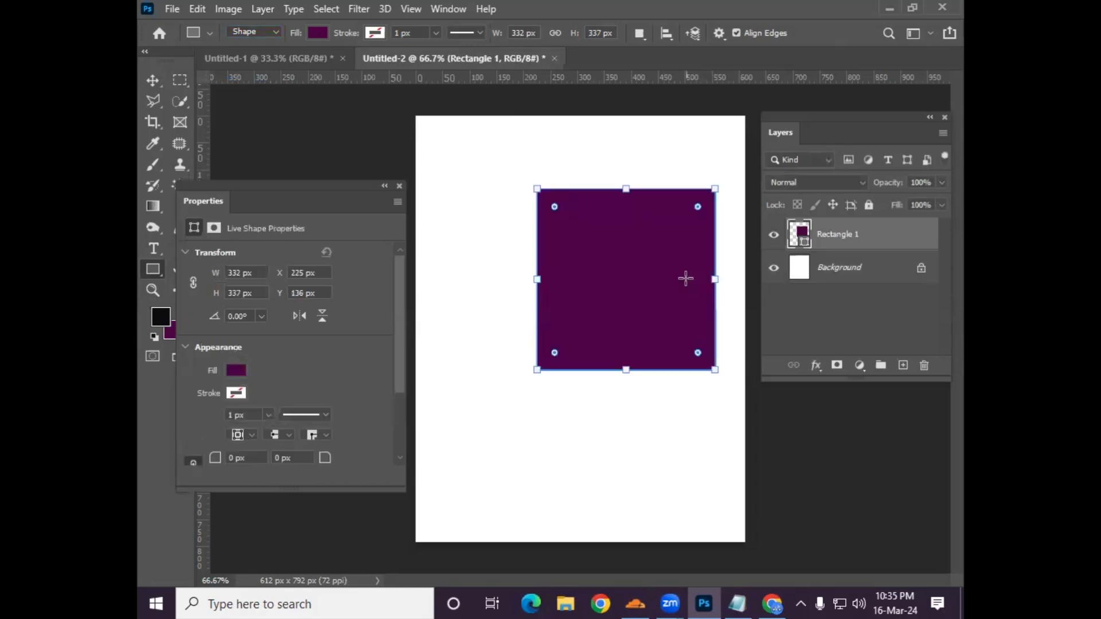
drag(462, 219, 492, 384)
drag(472, 427, 710, 461)
drag(470, 134, 726, 503)
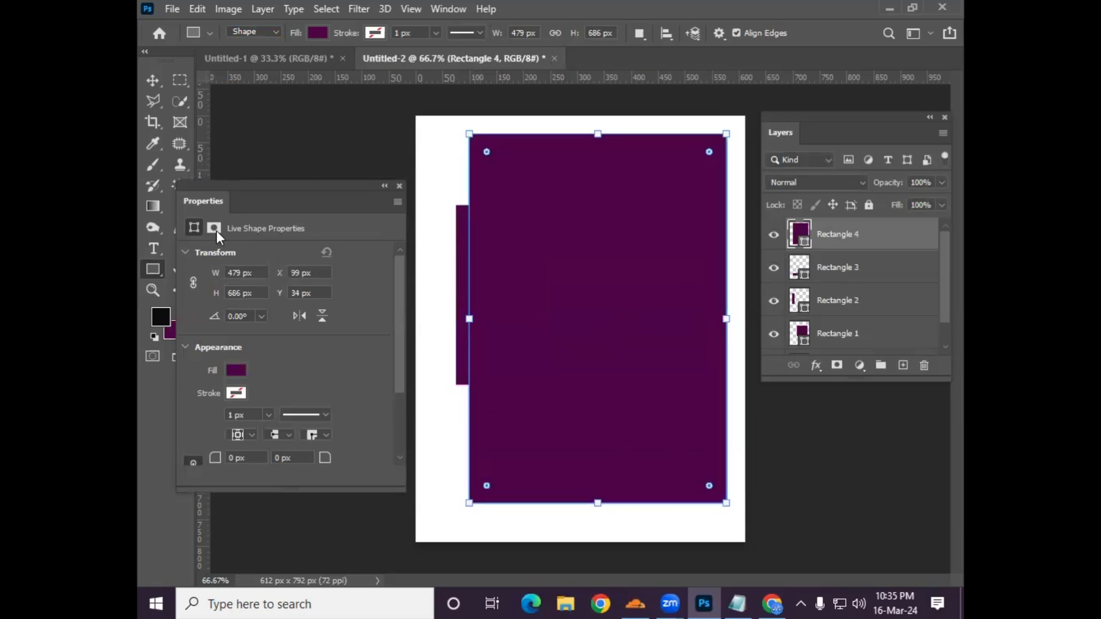
Step: Delete all four purple rectangles from the page and hide the shape properties
click(151, 81)
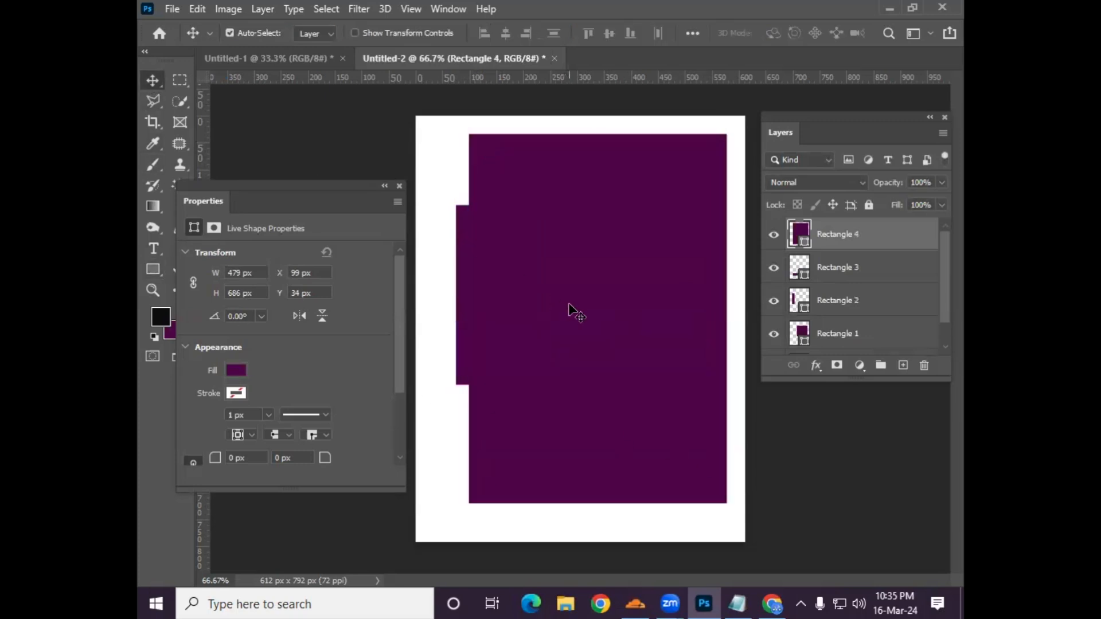
key(Delete)
click(476, 293)
key(Delete)
click(583, 302)
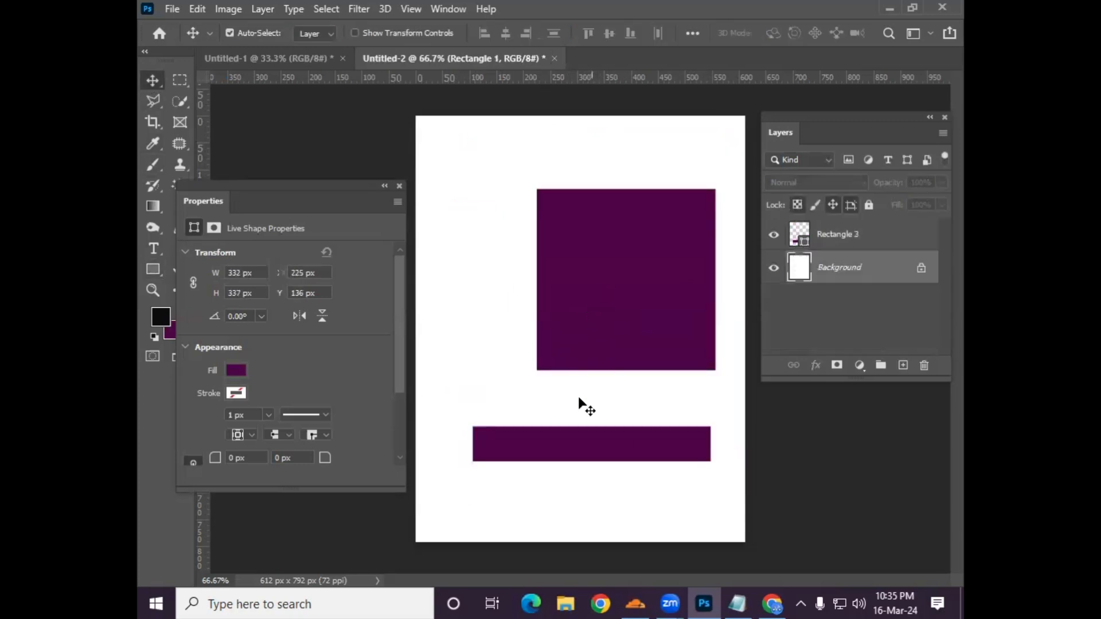
key(Delete)
click(399, 186)
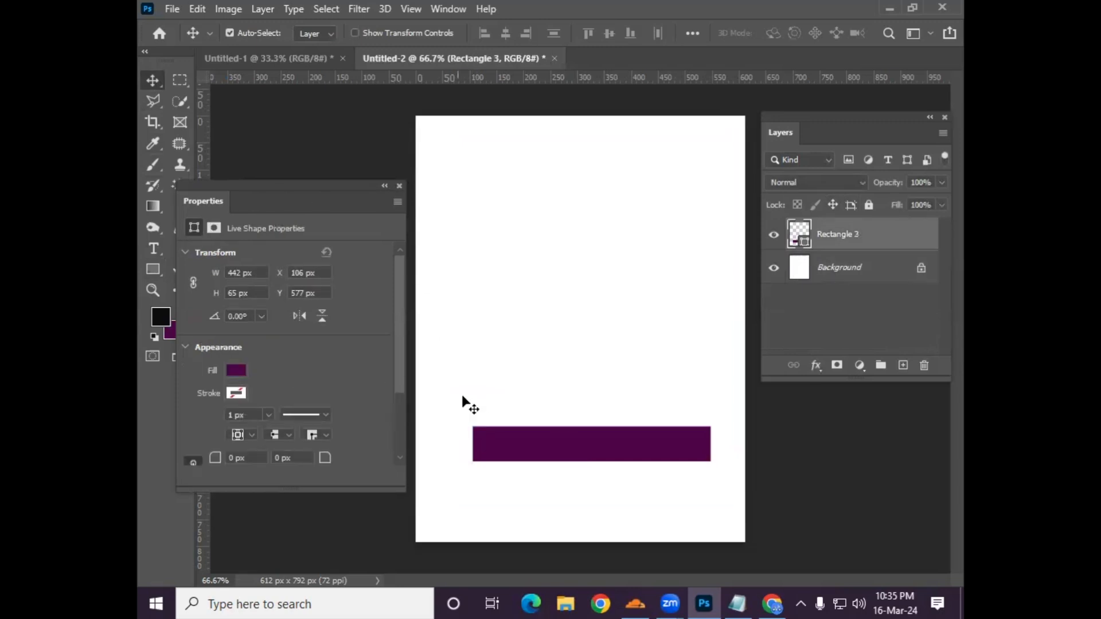
click(522, 442)
key(Delete)
Step: Draw a single purple rectangle about 416 × 366 px in the middle of the page
click(154, 269)
drag(474, 221, 699, 418)
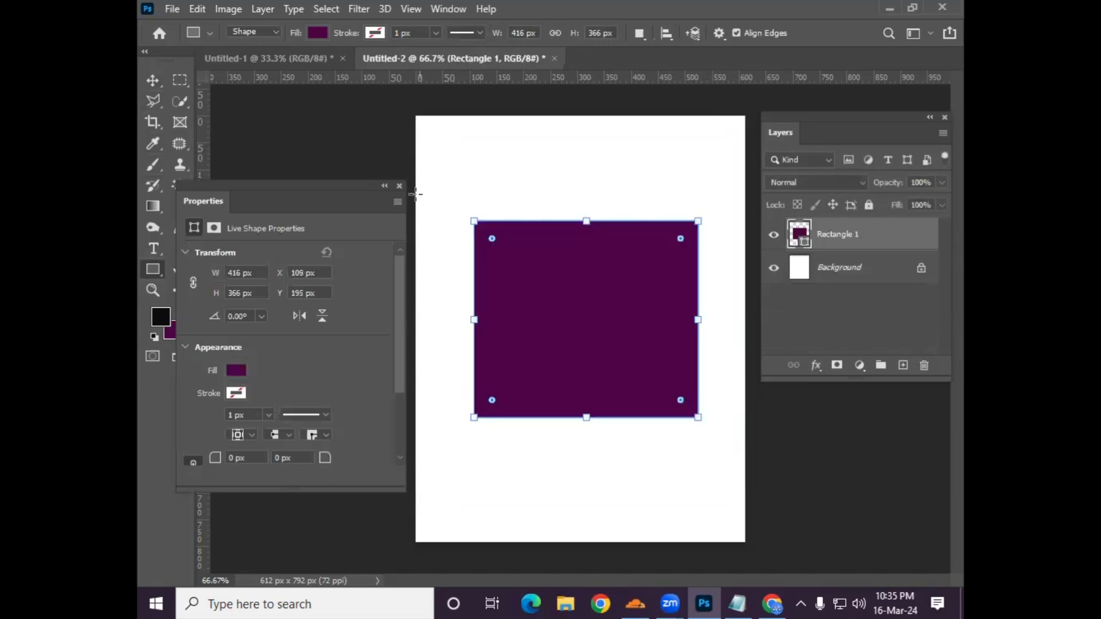
click(399, 187)
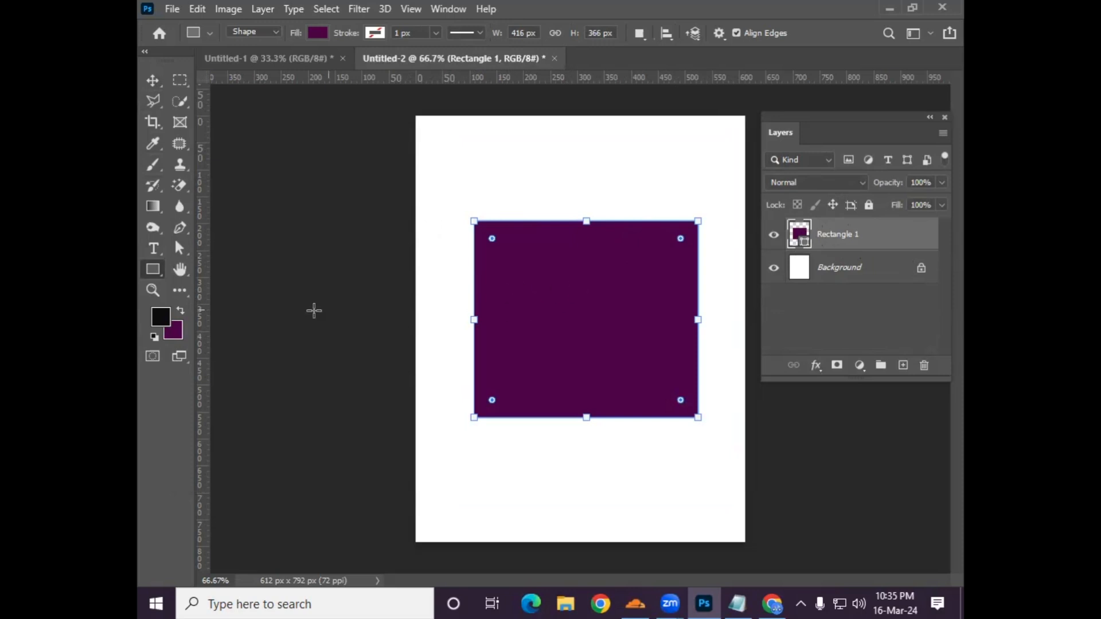
Step: With the Direct Selection tool, move the rectangle's two upper corner points inward and upward so the shape tapers
click(182, 253)
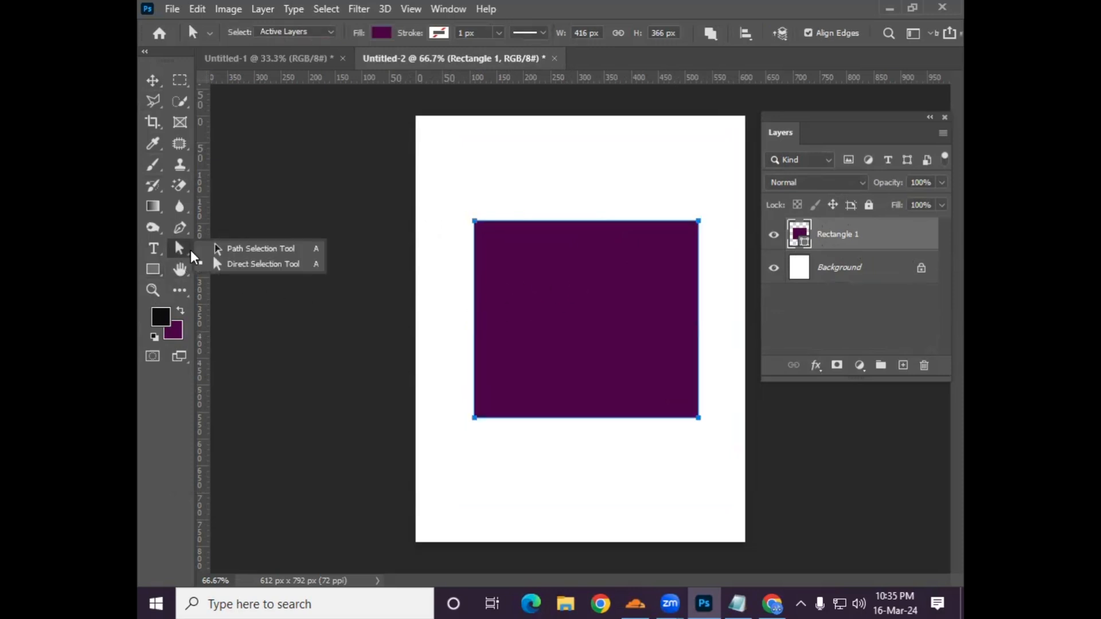
click(230, 263)
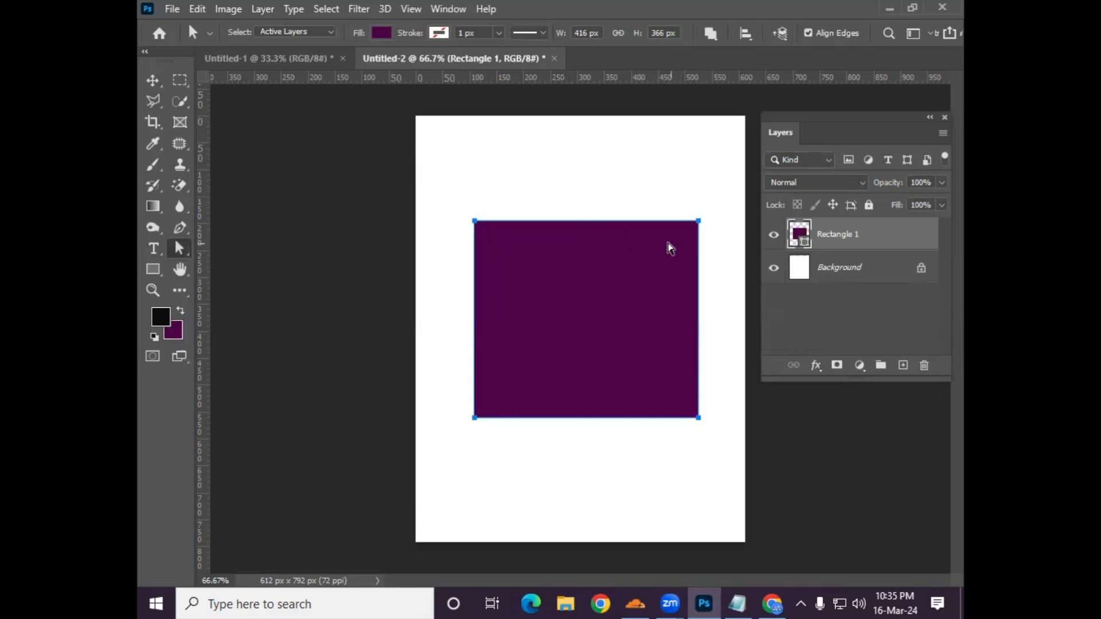
drag(474, 224, 533, 166)
click(500, 234)
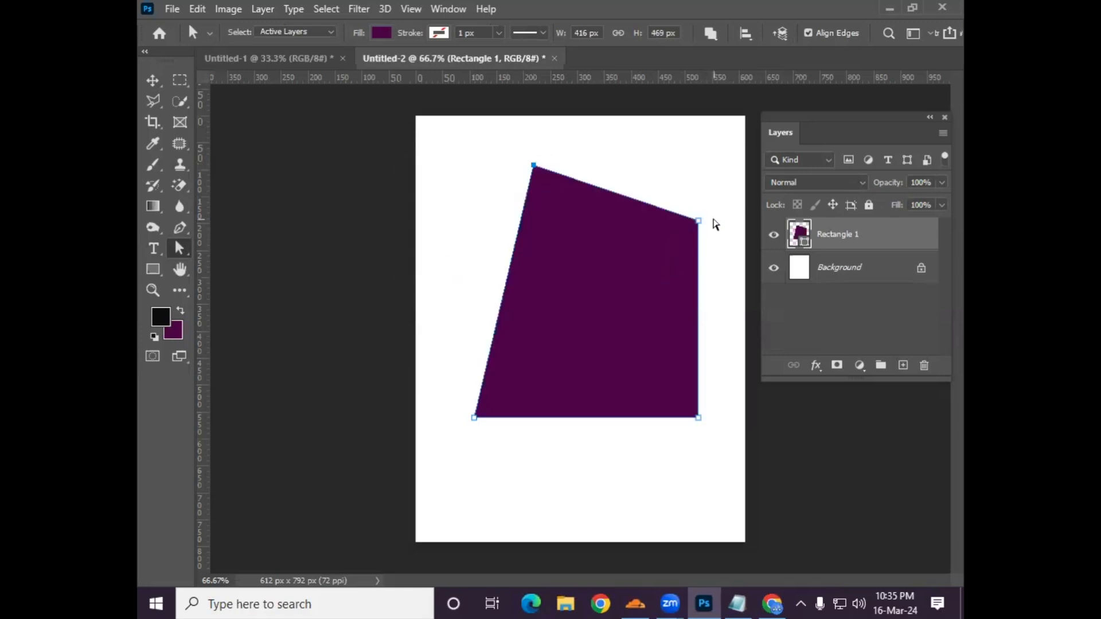
drag(699, 222, 664, 153)
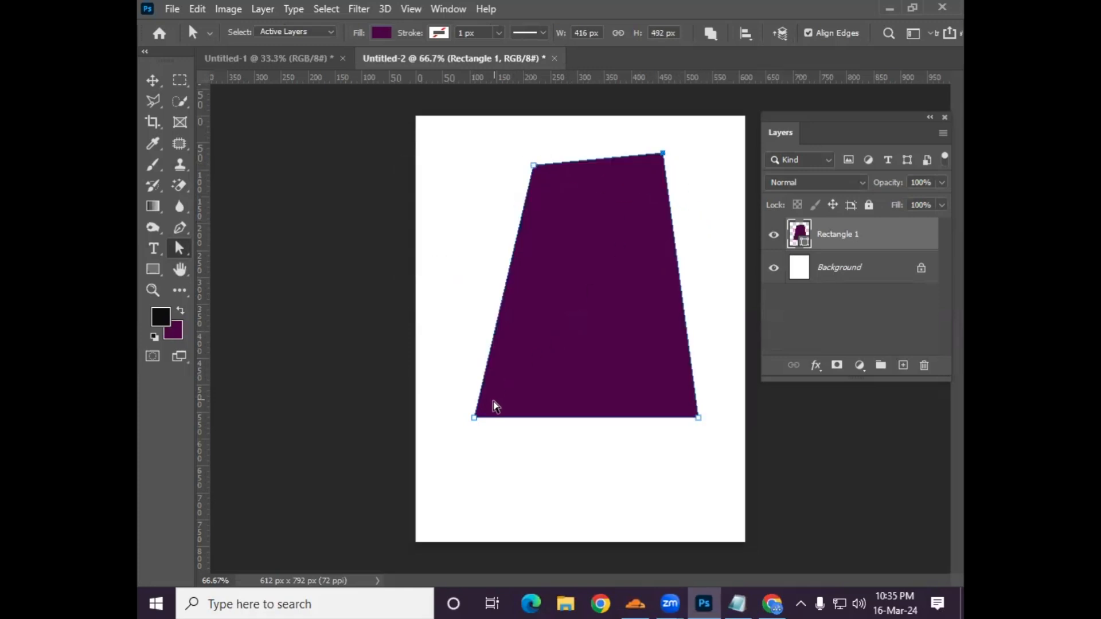
Step: Reposition all four corner points of the tapered shape to form an irregular quadrilateral with its lowest point near the page's bottom edge
drag(474, 418, 443, 263)
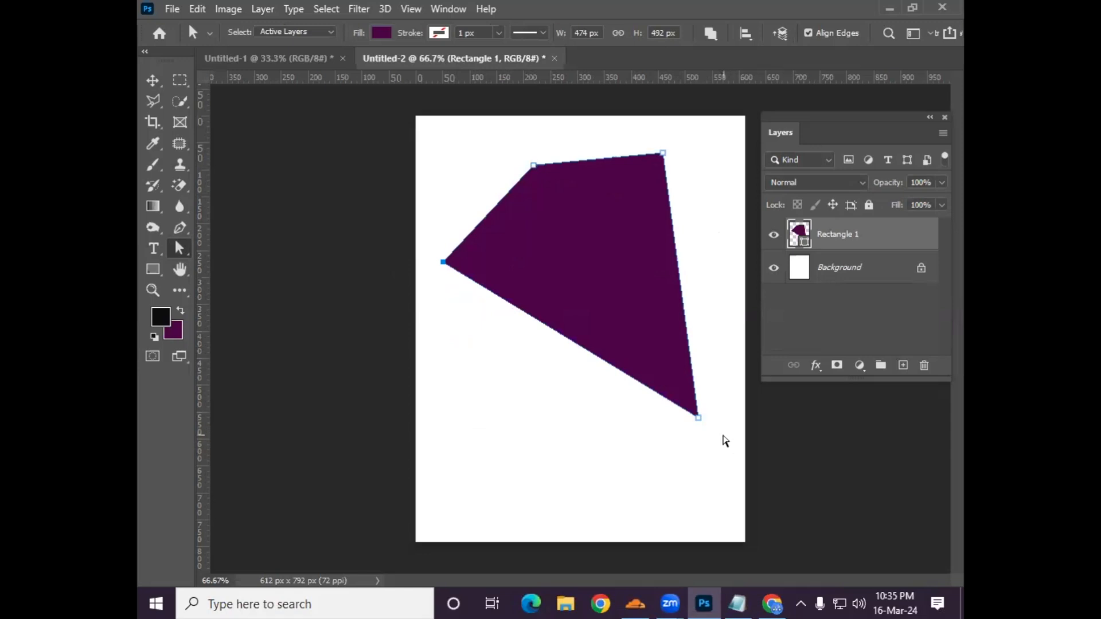
drag(699, 419, 561, 523)
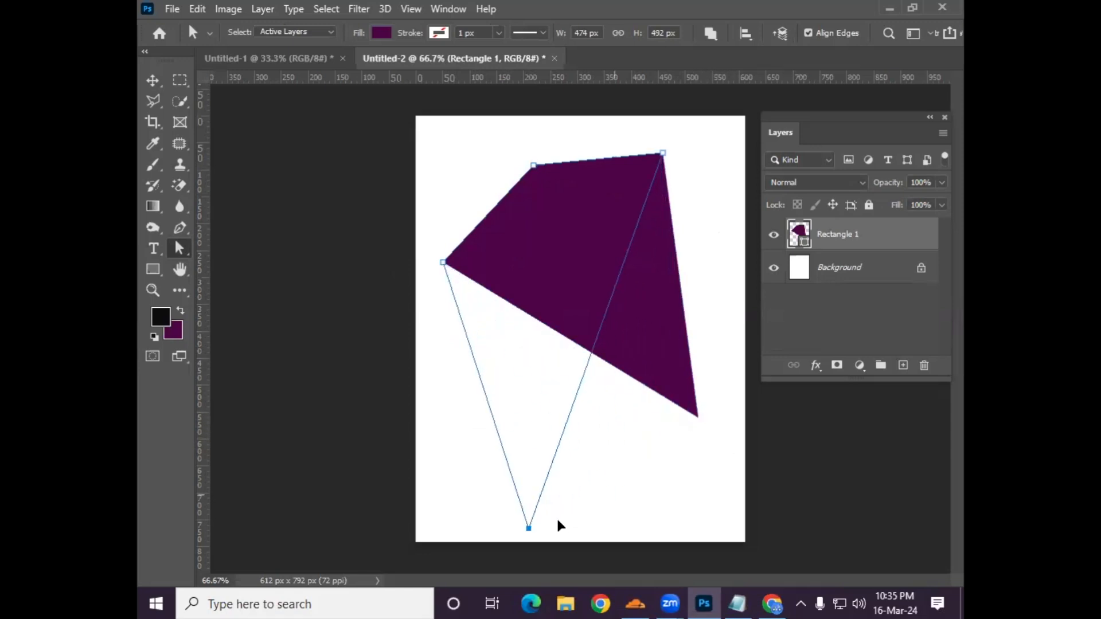
drag(660, 153, 709, 363)
drag(534, 165, 685, 234)
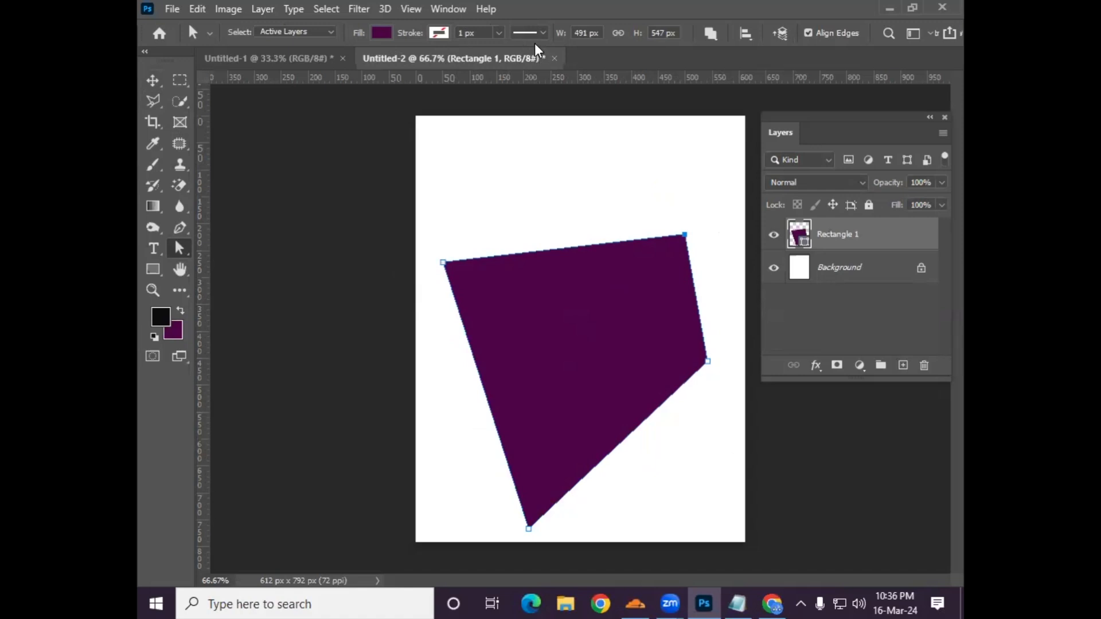
Step: Delete the distorted purple shape from the page
click(153, 80)
drag(526, 320, 531, 297)
key(Delete)
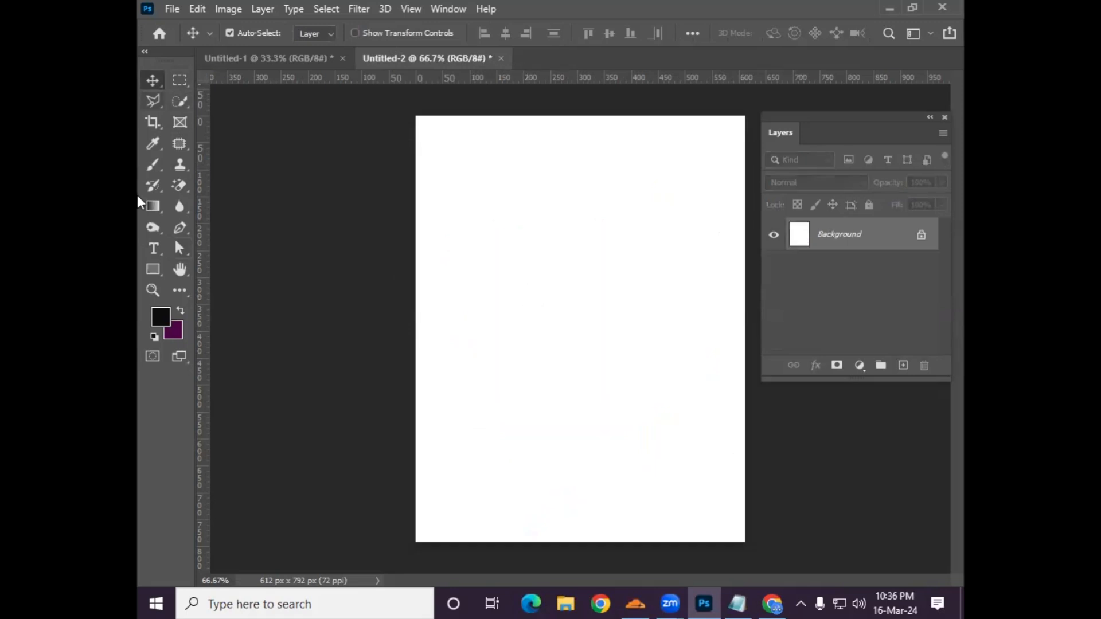
Step: Draw a purple rounded rectangle about 373 × 397 px with a 10 px corner radius in the page's upper middle
click(152, 273)
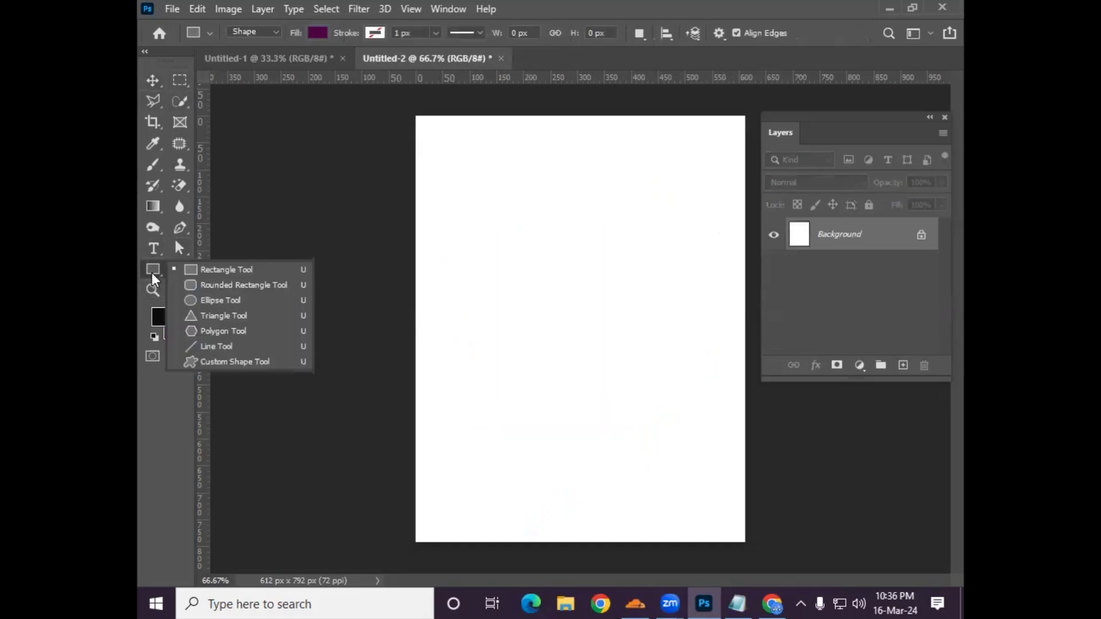
click(223, 285)
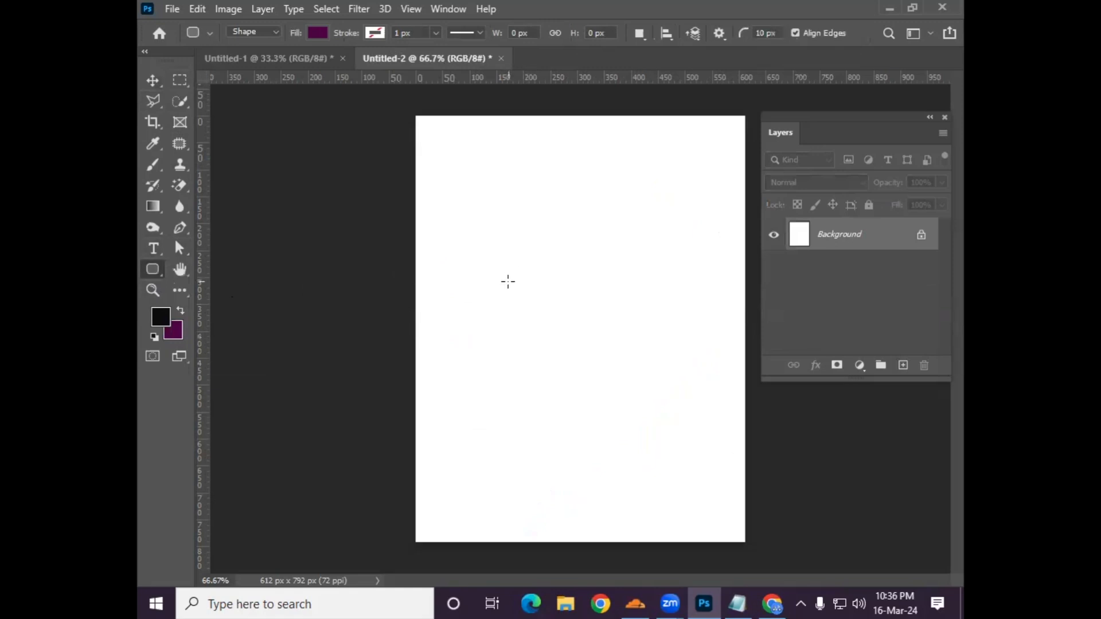
drag(485, 184, 684, 397)
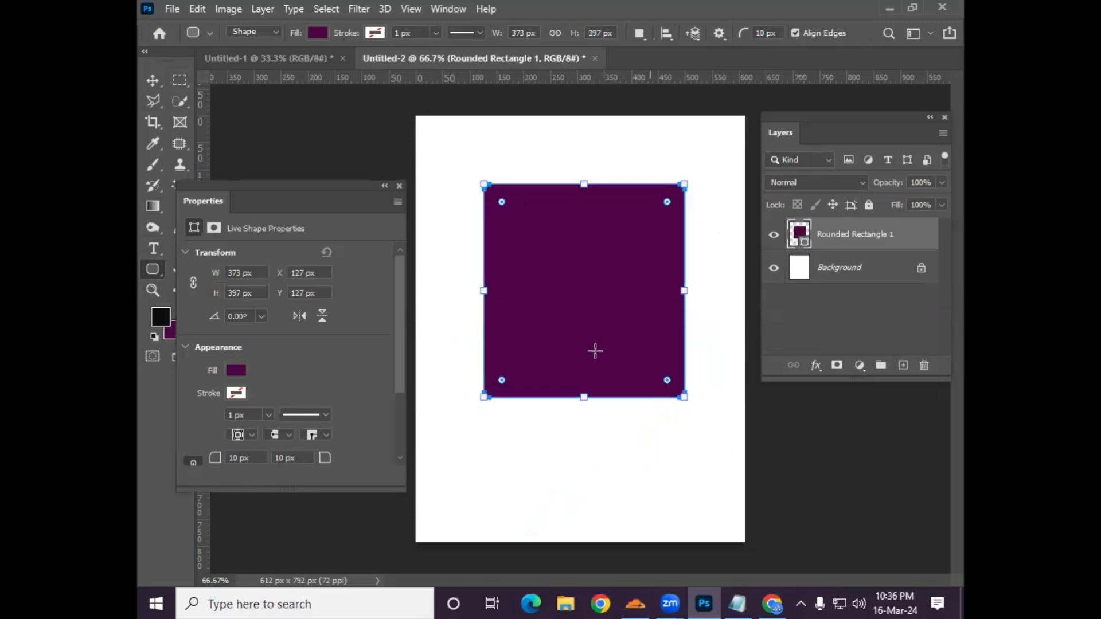
click(400, 186)
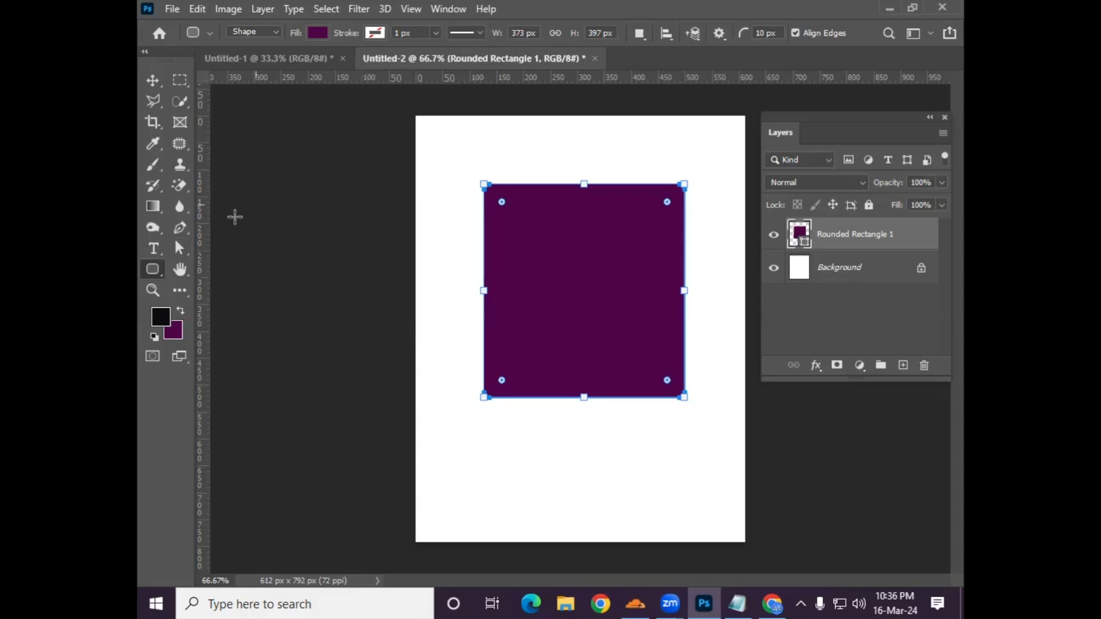
Step: Draw a sharp-cornered purple rectangle with the Rectangle tool on the lower part of the page, below the rounded rectangle
right_click(152, 269)
click(206, 271)
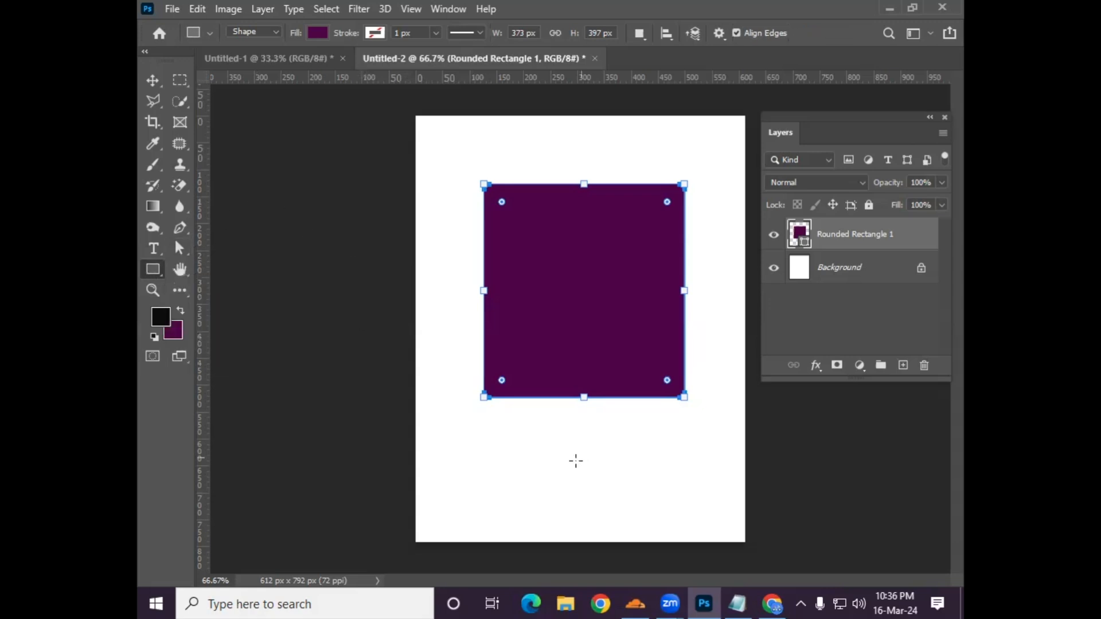
drag(477, 447, 629, 507)
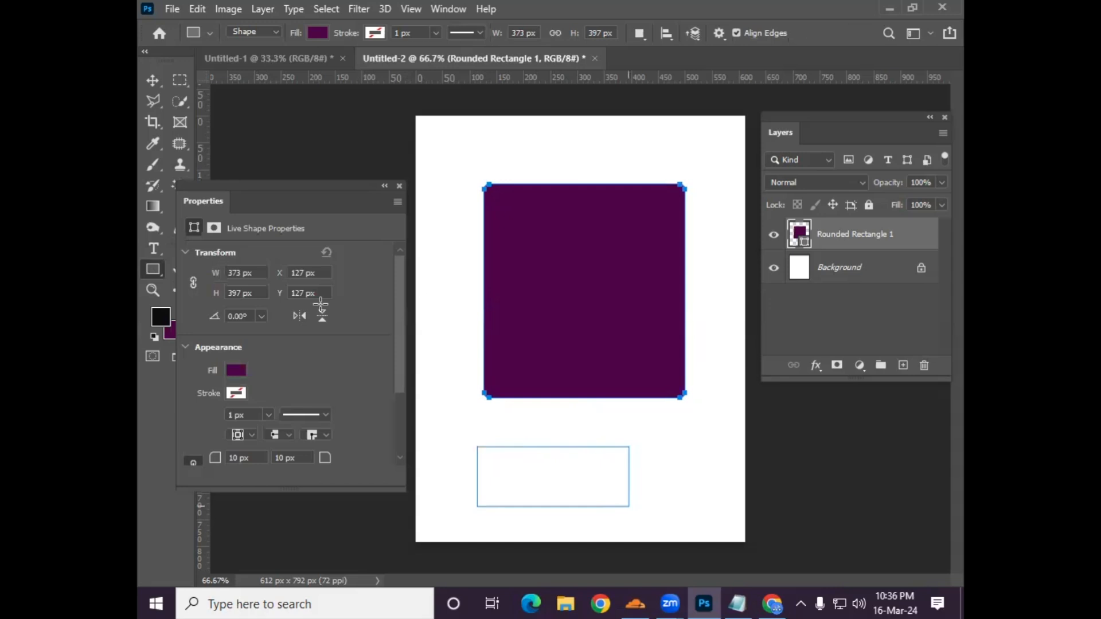
click(399, 186)
click(153, 75)
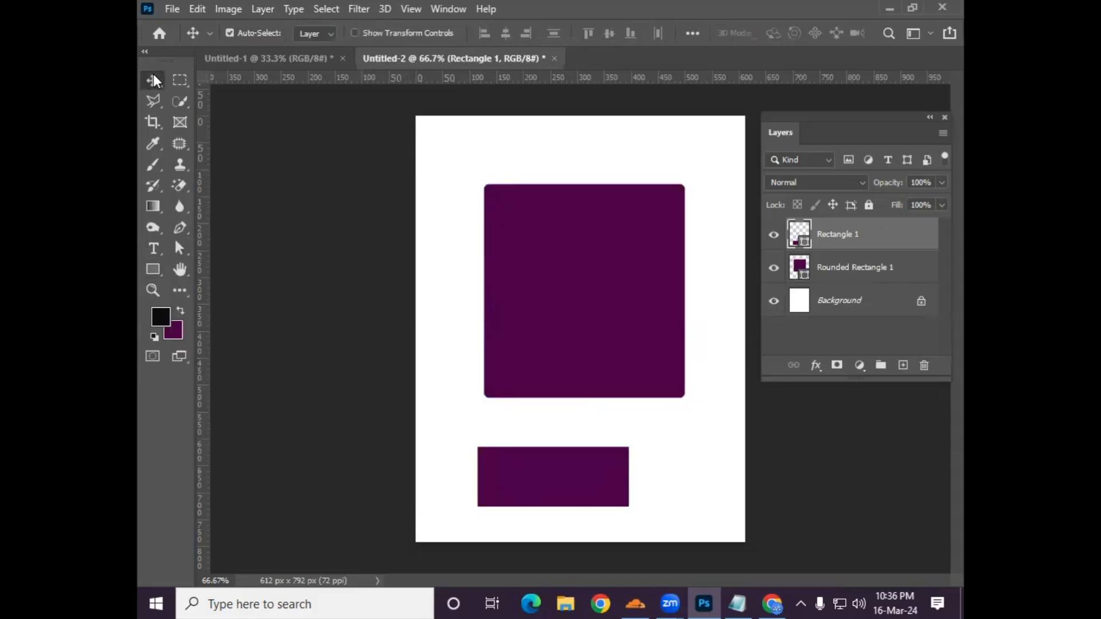
Step: Bring the rectangle and rounded rectangle closer together with their left edges aligned, zooming in to compare their corners
ctrl+click(584, 466)
scroll(509, 436, down, 1)
drag(509, 435, 516, 338)
drag(478, 181, 473, 208)
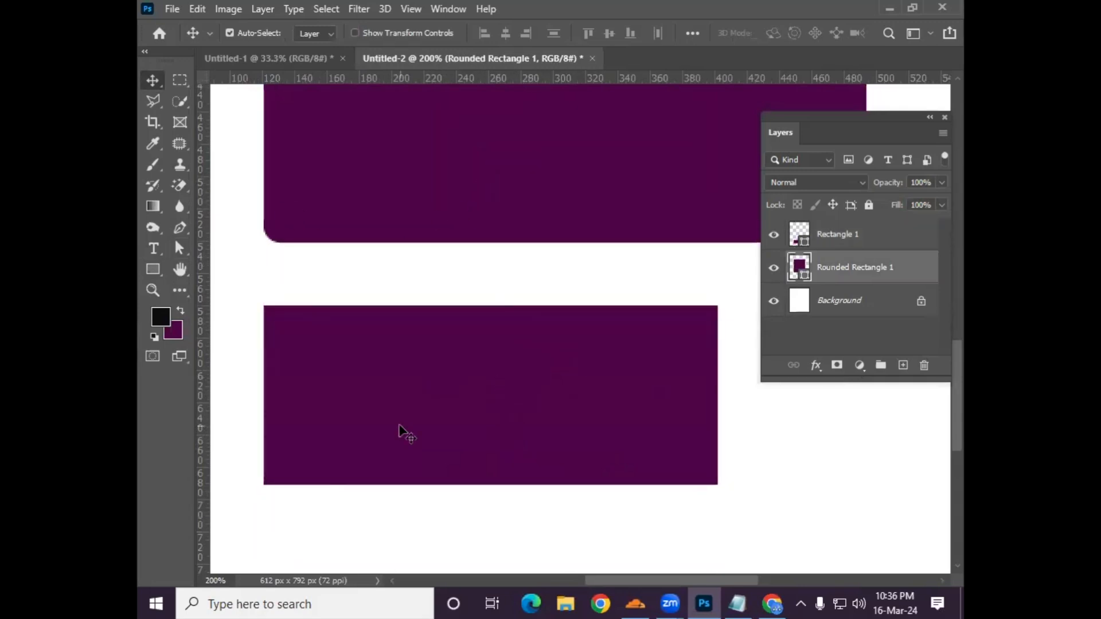
Step: Delete both the sharp-cornered rectangle and the rounded rectangle from the page
click(431, 400)
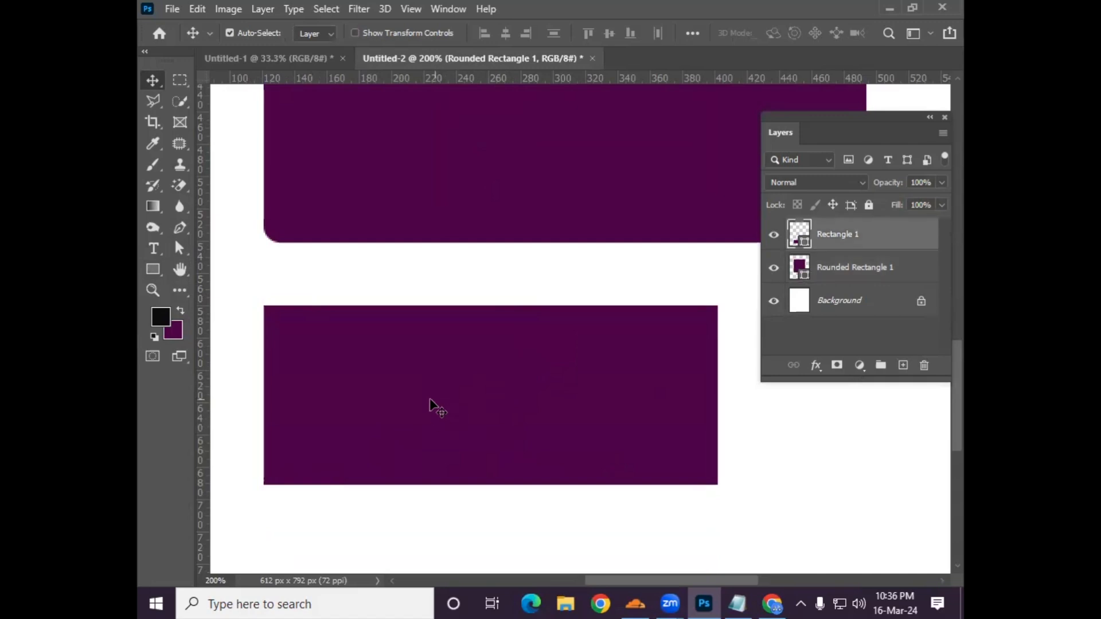
key(Delete)
key(Delete)
Step: Draw a purple rounded rectangle about 164 × 168 px with a 10 px corner radius
right_click(153, 270)
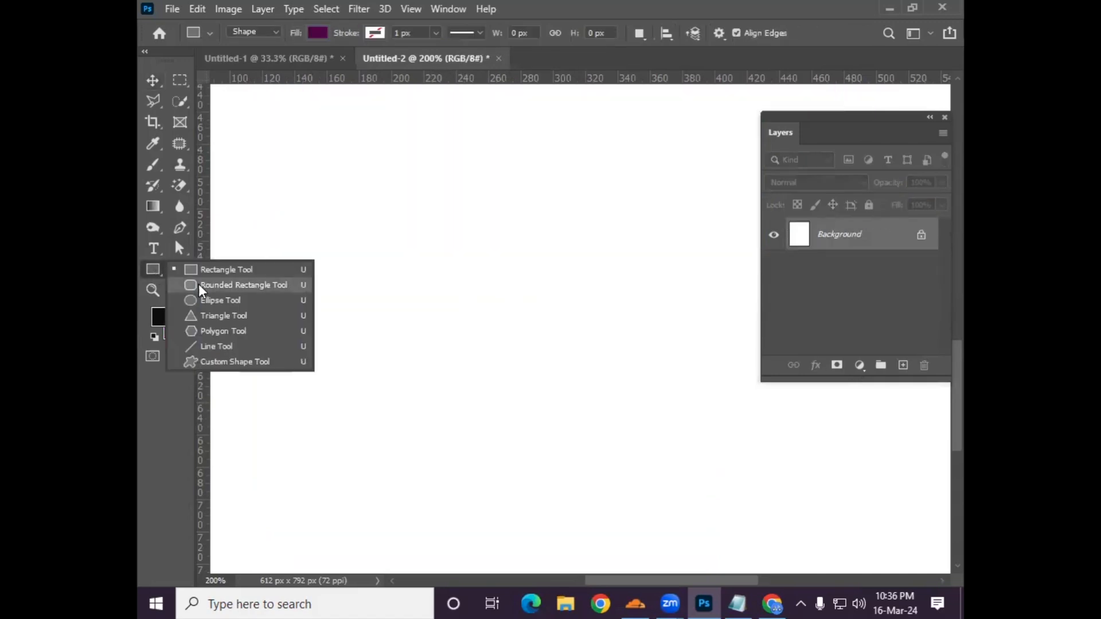
click(208, 286)
drag(449, 175, 714, 446)
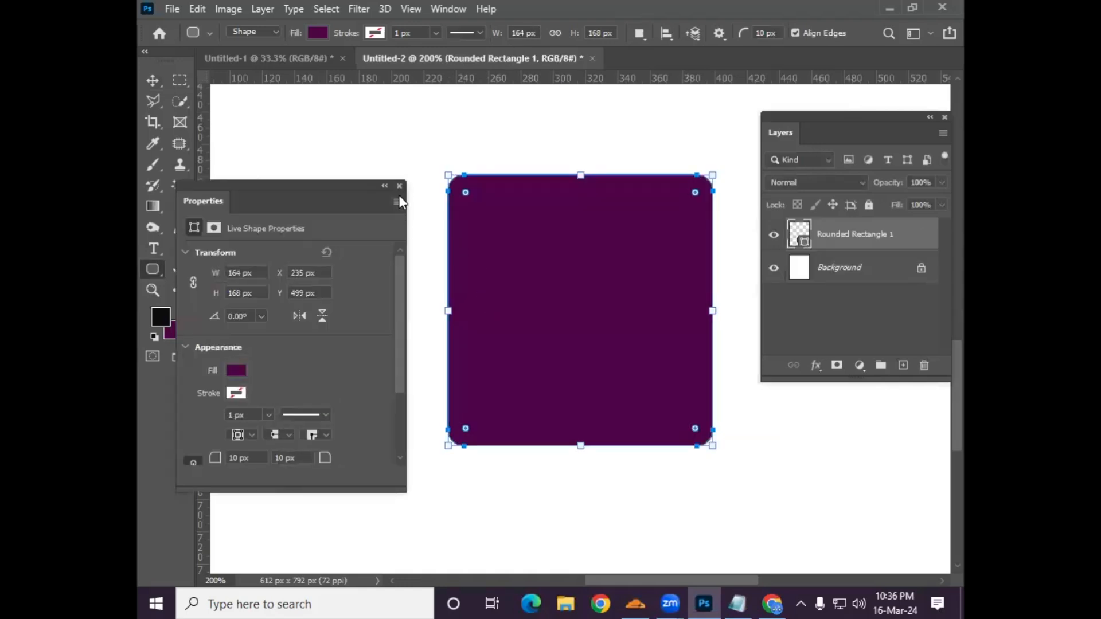
click(400, 186)
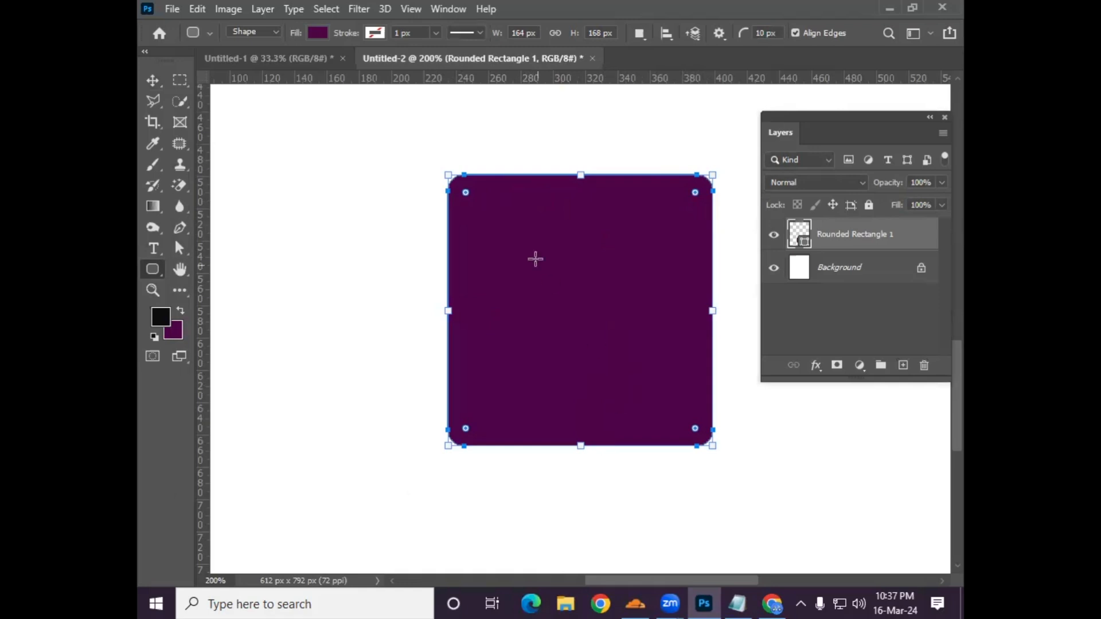
Step: Display the rounded rectangle's live shape properties and examine its transform, appearance and corner radius settings
click(449, 9)
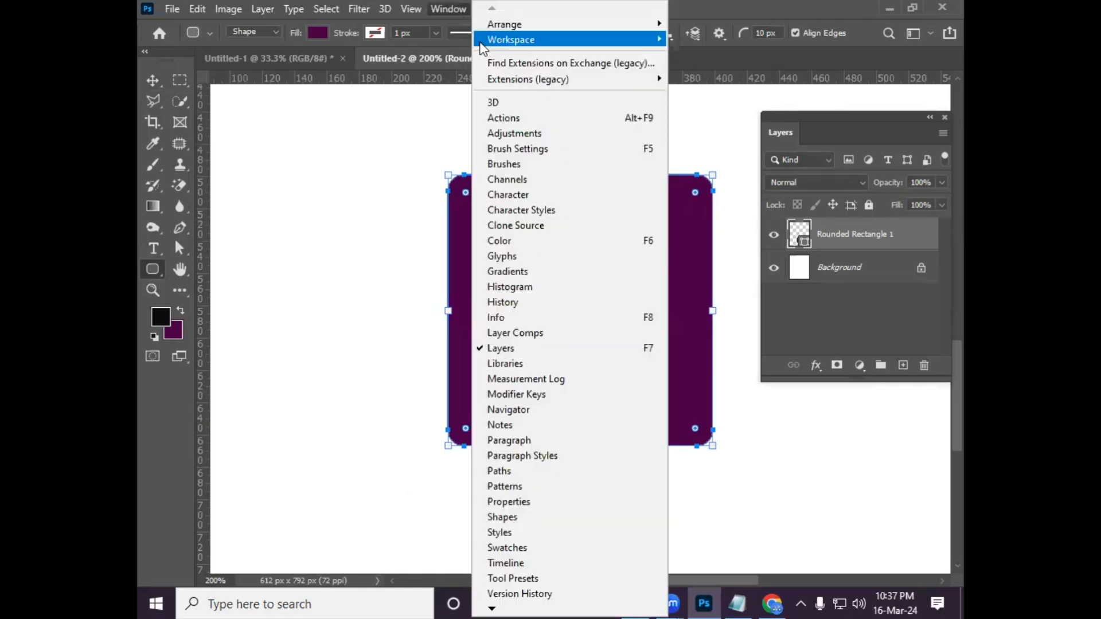
click(524, 502)
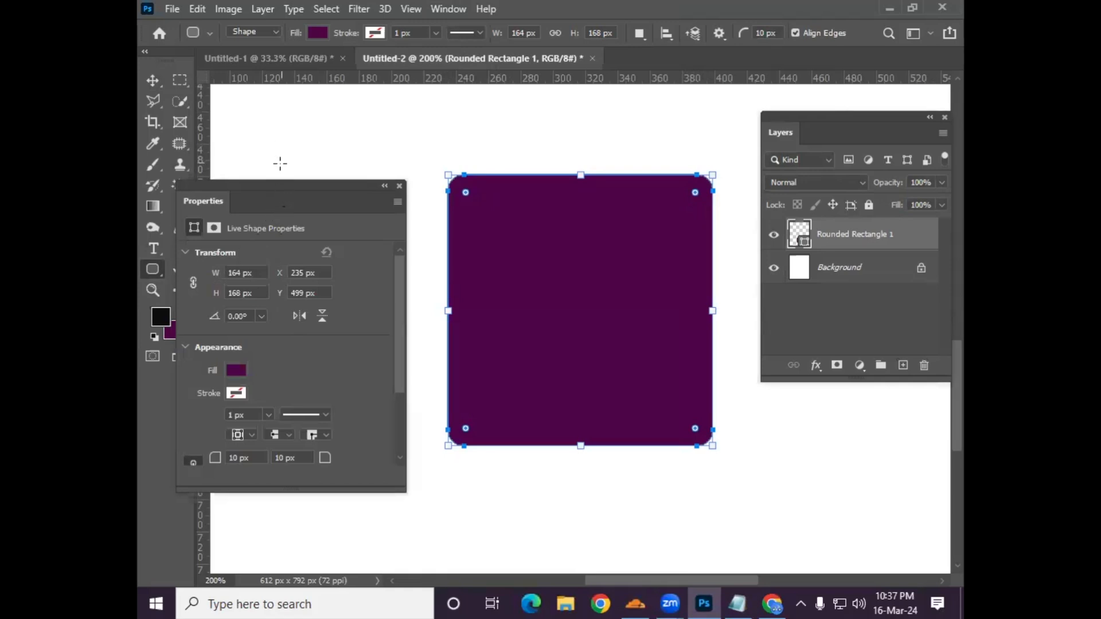
drag(281, 183, 295, 118)
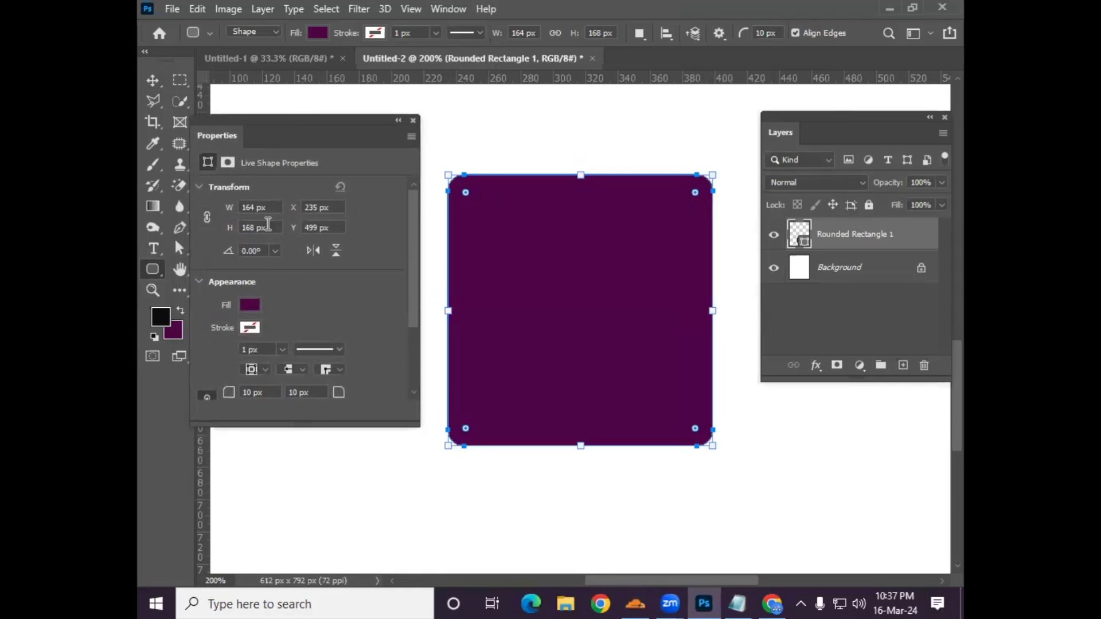
scroll(291, 253, down, 2)
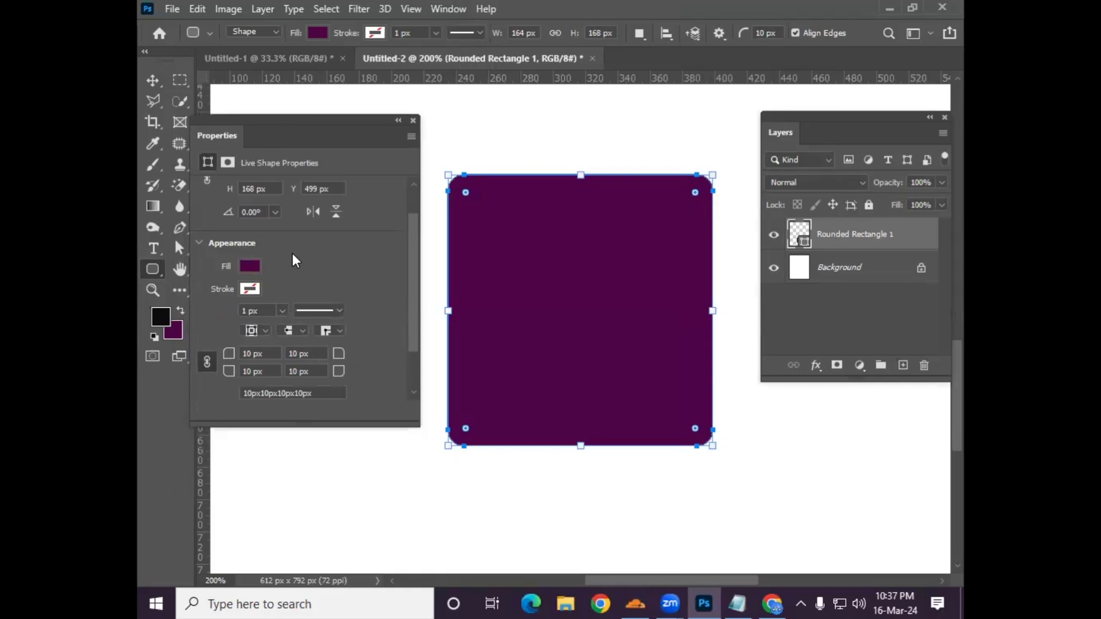
scroll(294, 261, up, 2)
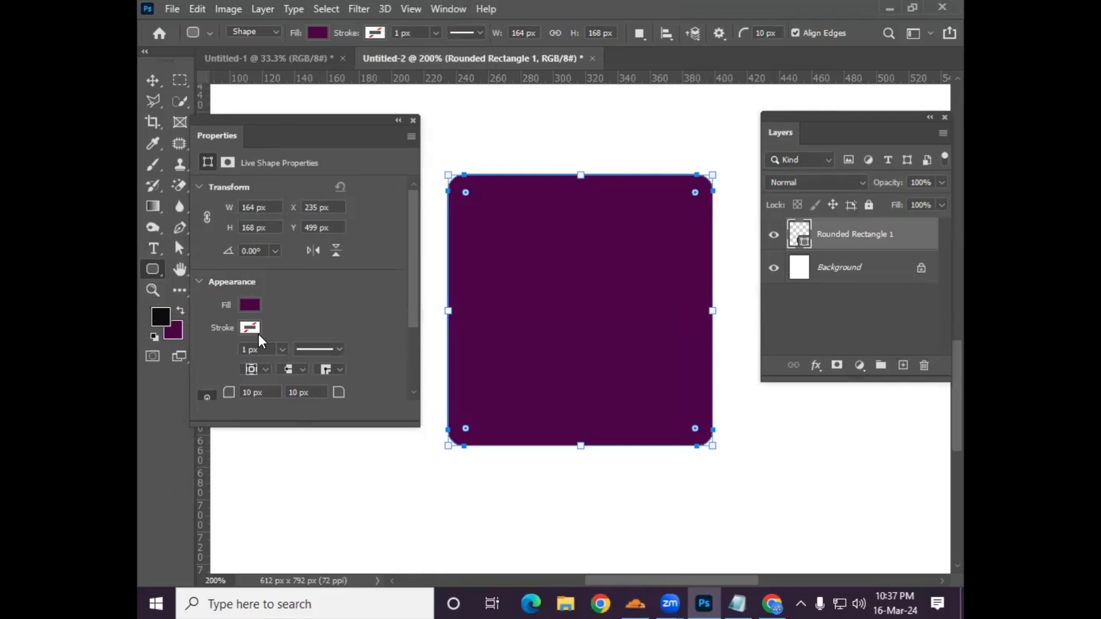
scroll(250, 328, down, 1)
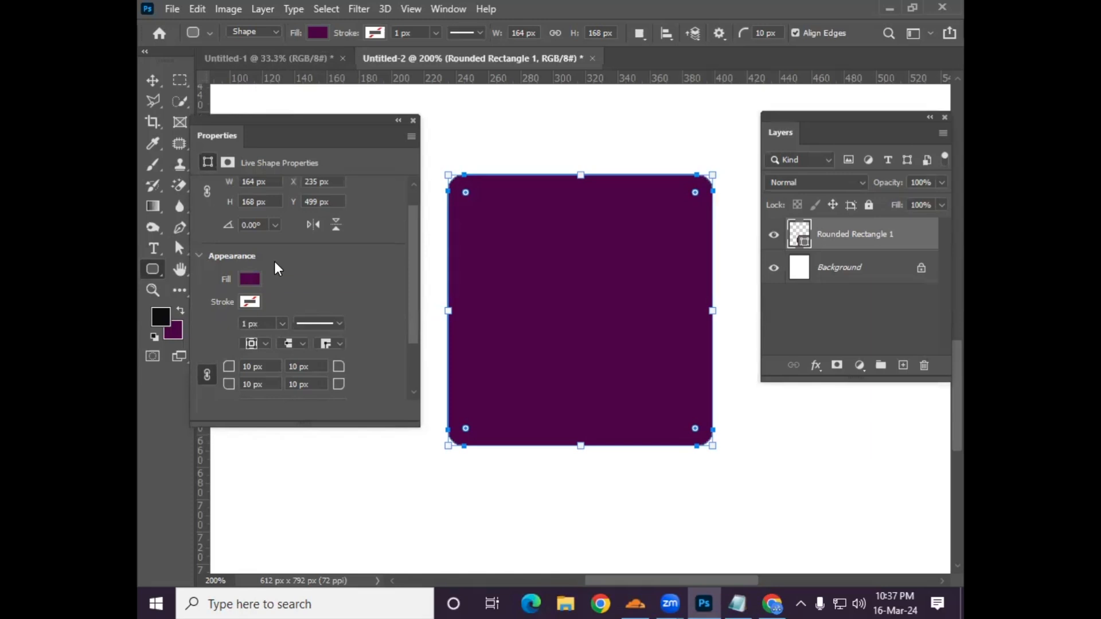
scroll(284, 298, down, 3)
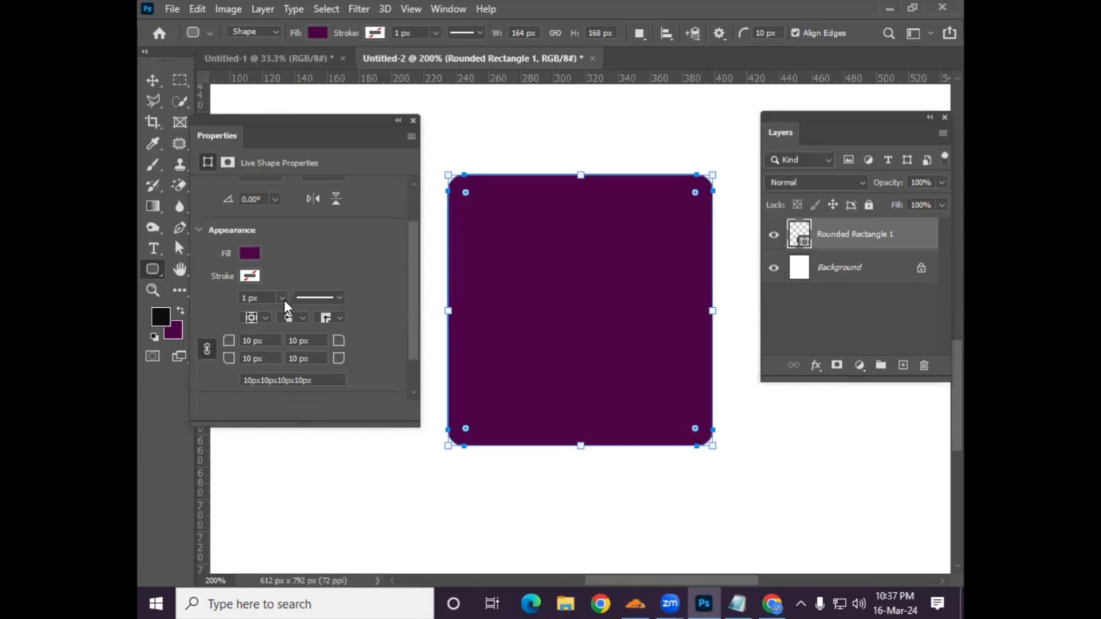
scroll(280, 298, down, 1)
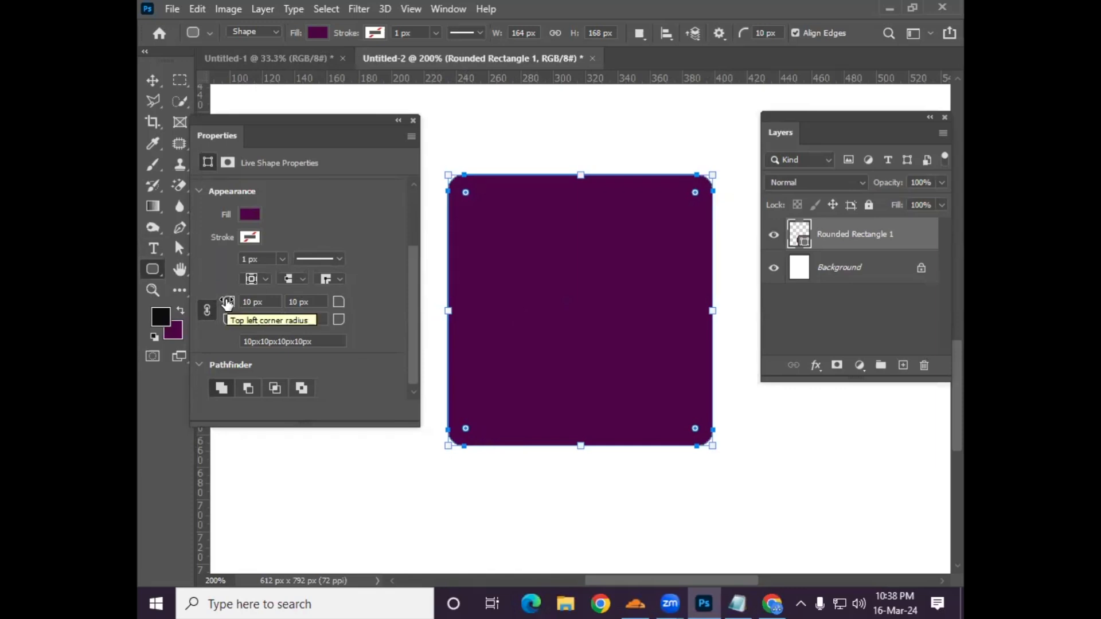
Step: Increase the four linked corner radii as far as possible and shorten the shape to about 125 px high
drag(229, 304, 249, 307)
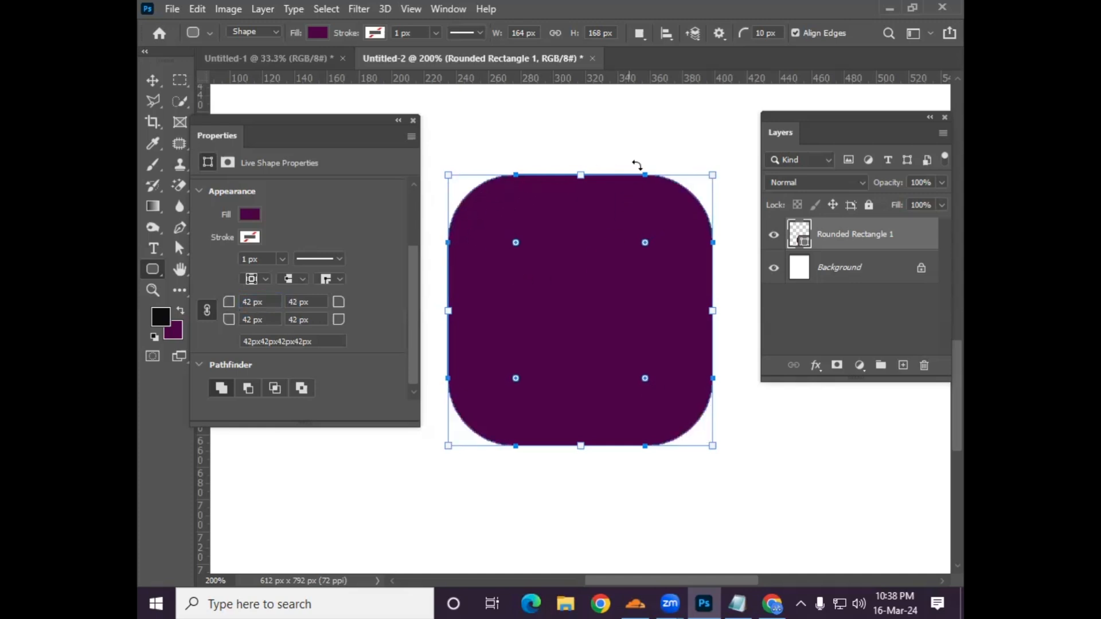
drag(222, 305, 367, 321)
drag(591, 446, 591, 376)
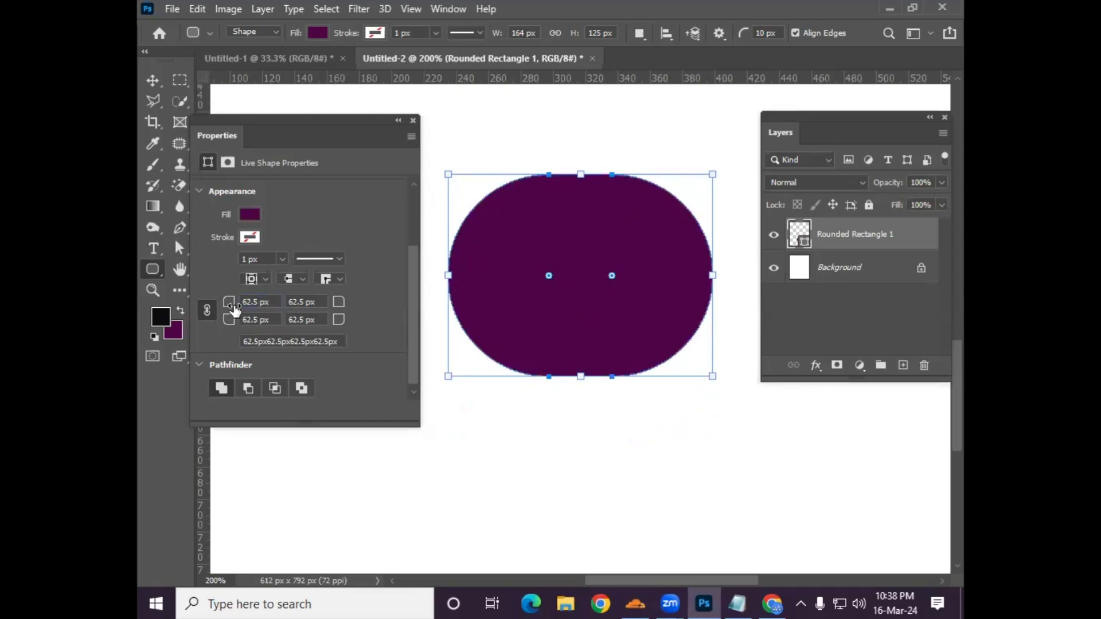
Step: Reduce all four linked corner radii to 14.5 px, and raise them again to 39.5 px
drag(228, 303, 190, 304)
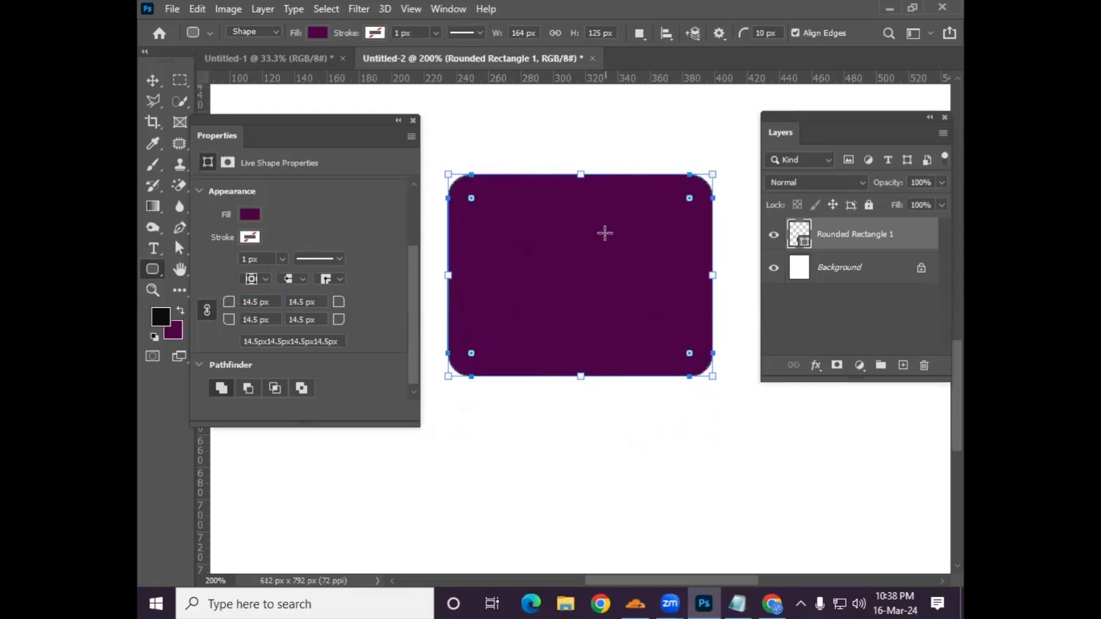
drag(232, 304, 232, 304)
drag(230, 305, 243, 307)
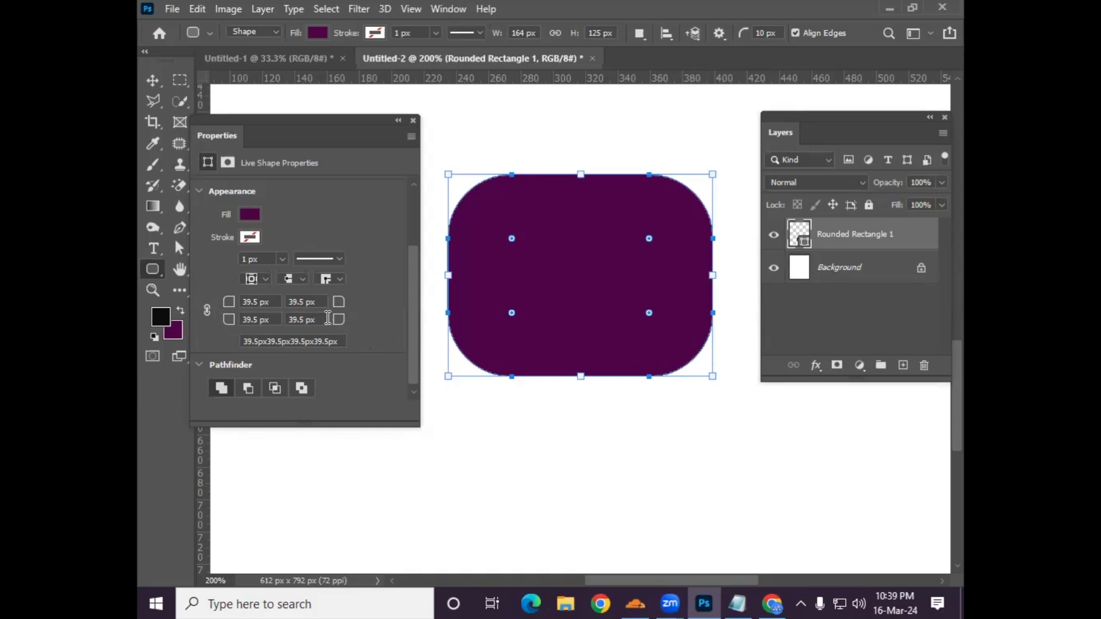
Step: With the corner radii unlinked, set the bottom-right radius to 0 px and the top-left to 4.35 px, and close the shape properties
drag(339, 325, 290, 327)
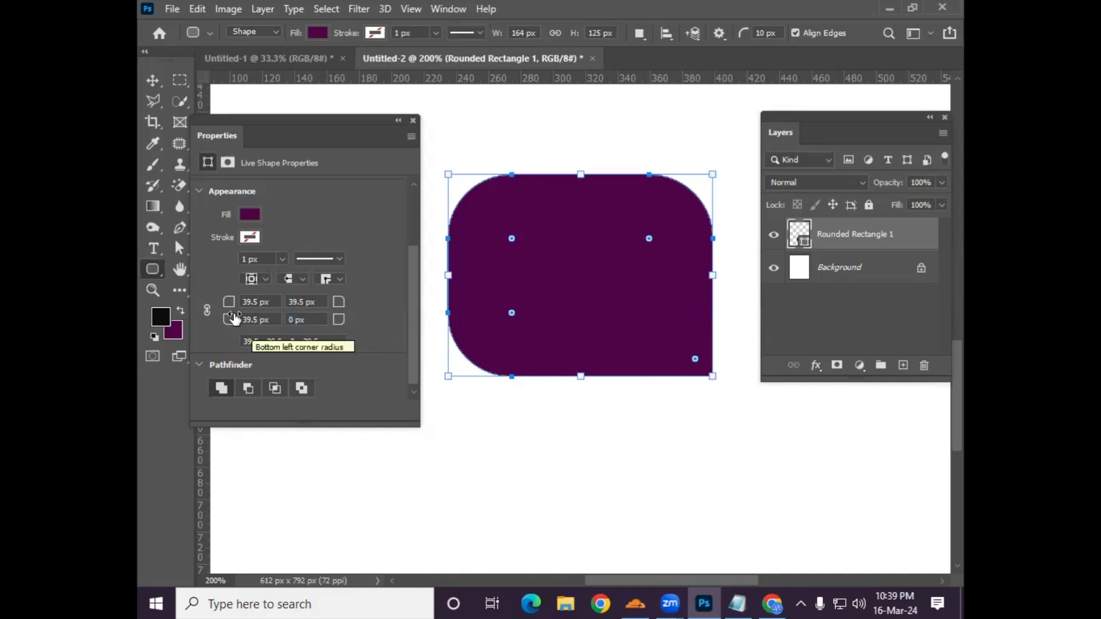
drag(229, 303, 157, 321)
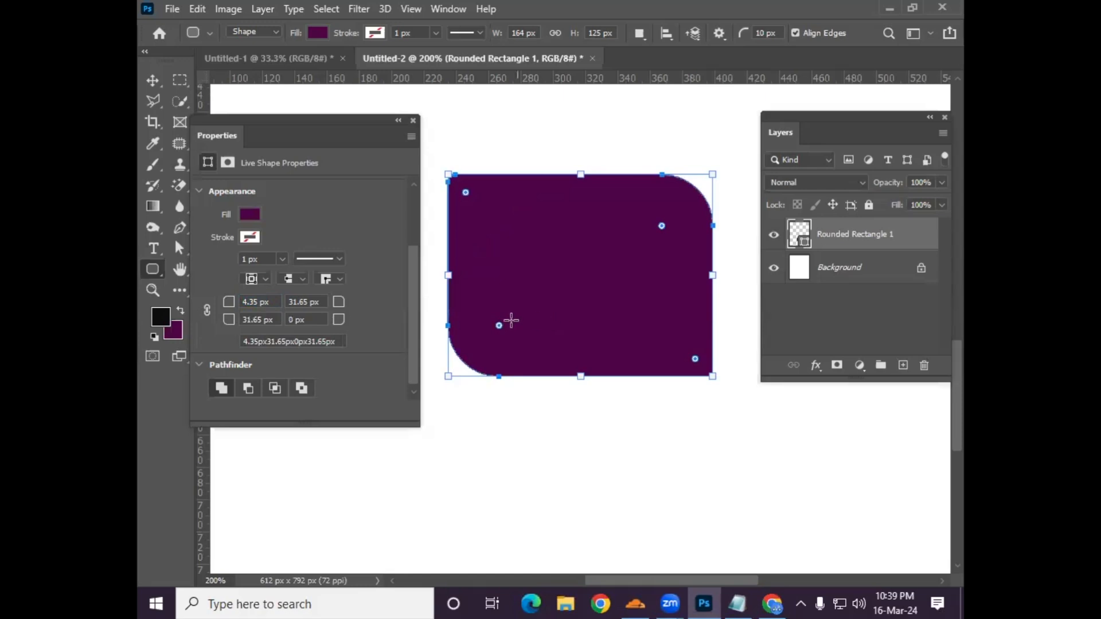
click(151, 80)
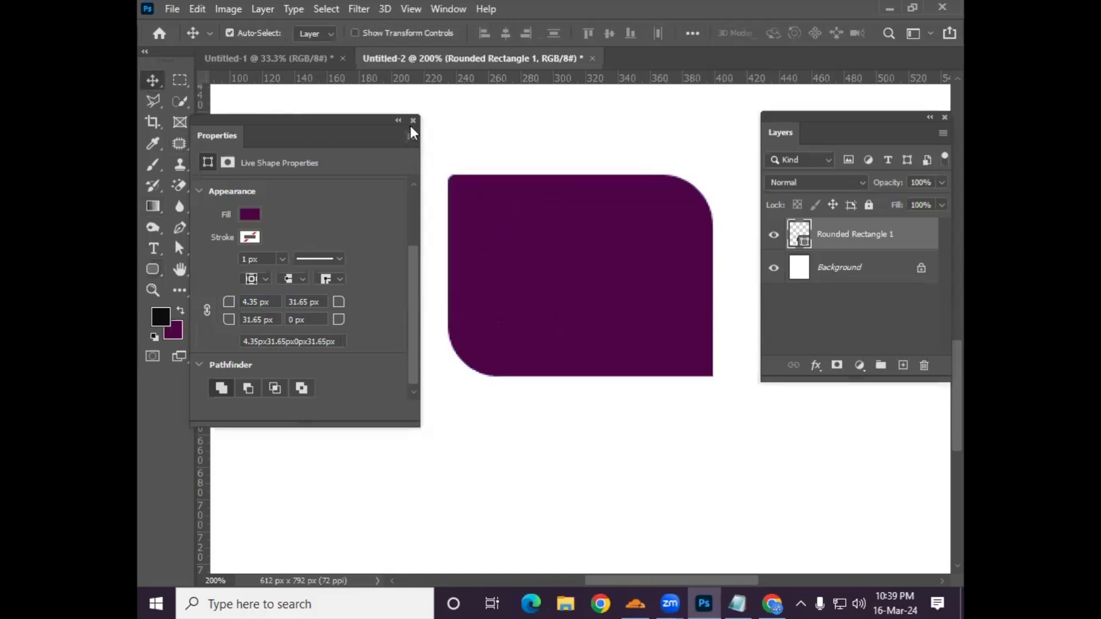
click(413, 121)
Step: Move the purple shape around the page and select its top-left corner points with the Direct Selection tool
drag(595, 255, 493, 295)
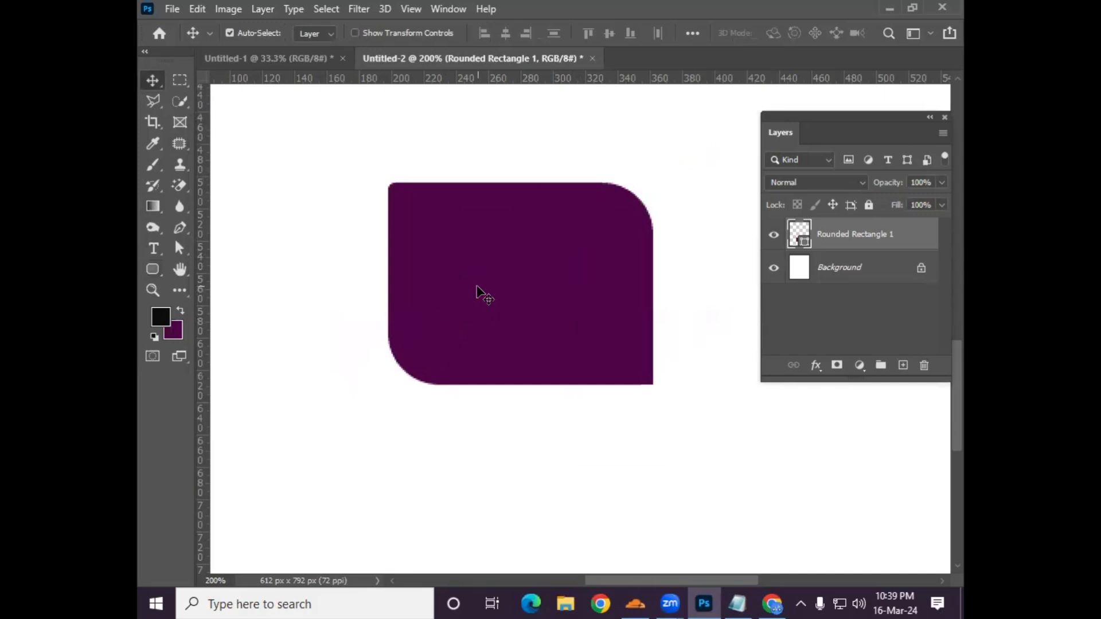
drag(482, 294, 510, 339)
click(179, 248)
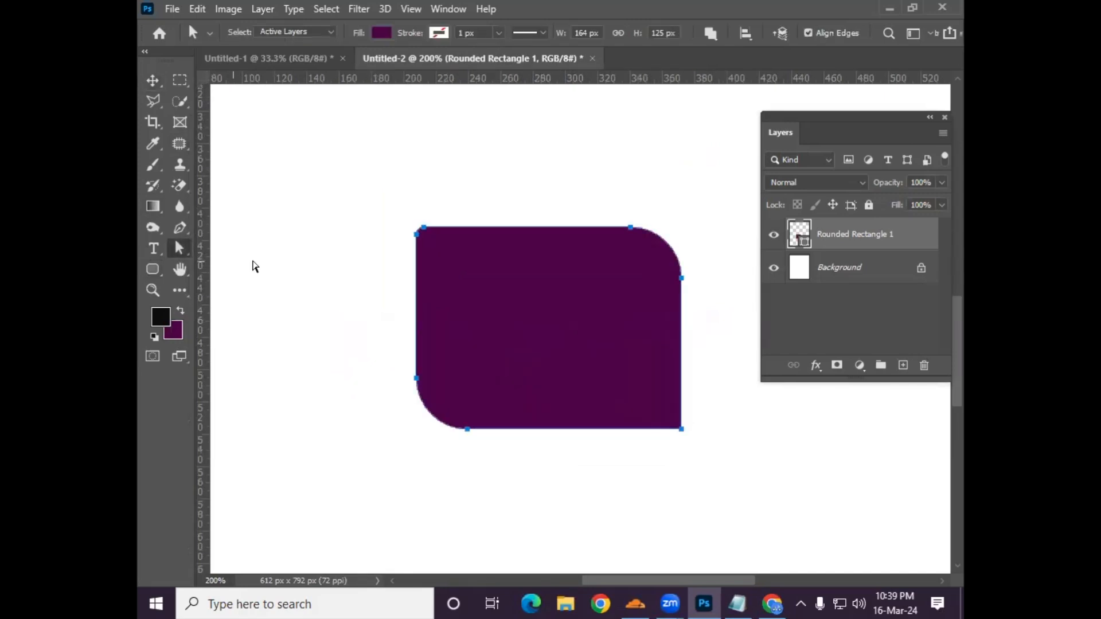
drag(397, 205, 449, 254)
Step: Shift the unevenly rounded purple shape up and slightly left, and delete it from the page
click(154, 81)
drag(528, 283, 509, 219)
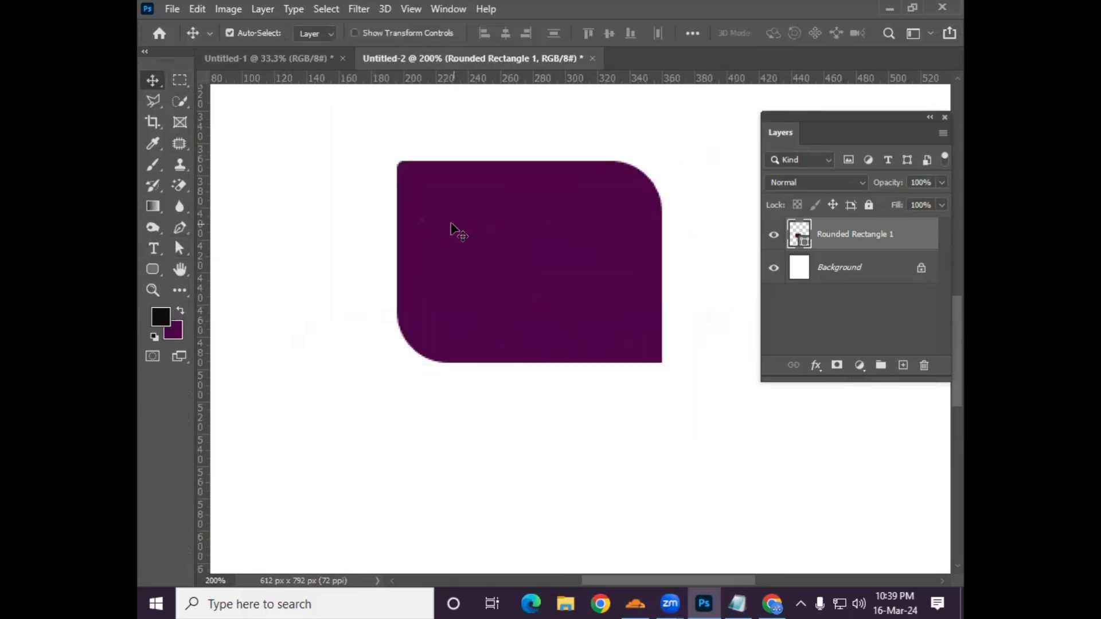
key(Delete)
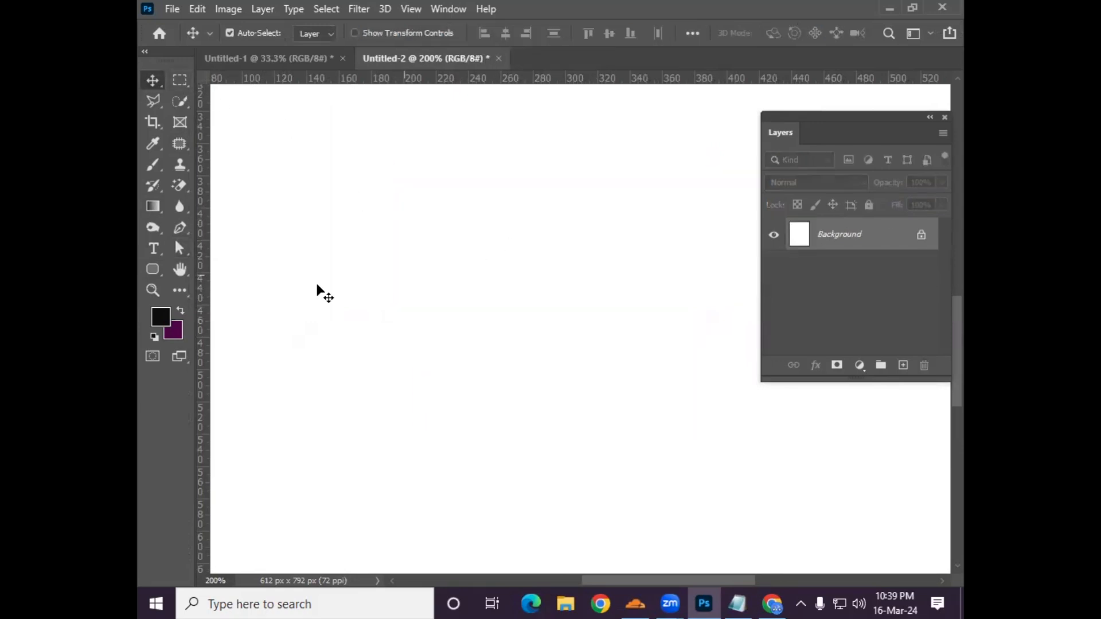
Step: Draw a purple ellipse about 144 × 160 px with the Ellipse tool
click(151, 270)
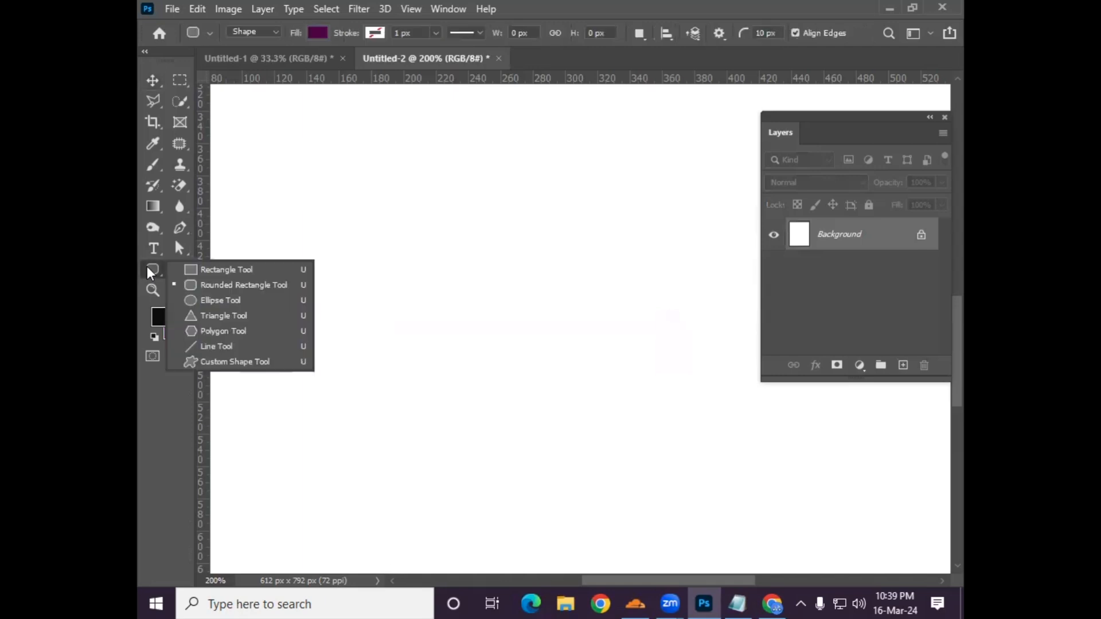
click(216, 295)
drag(417, 179, 649, 439)
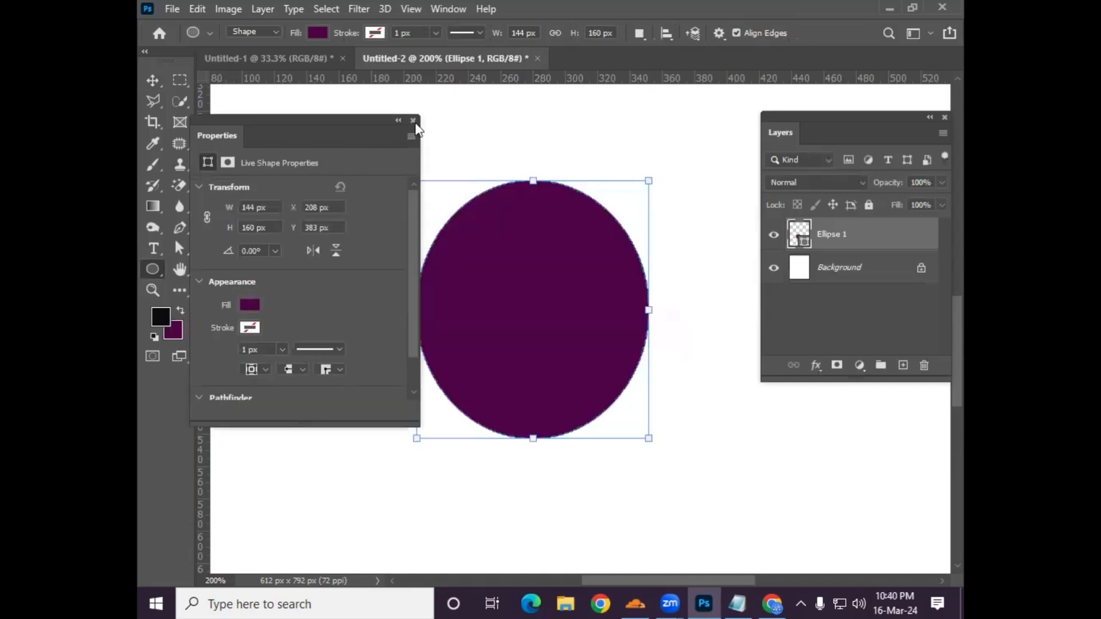
click(413, 121)
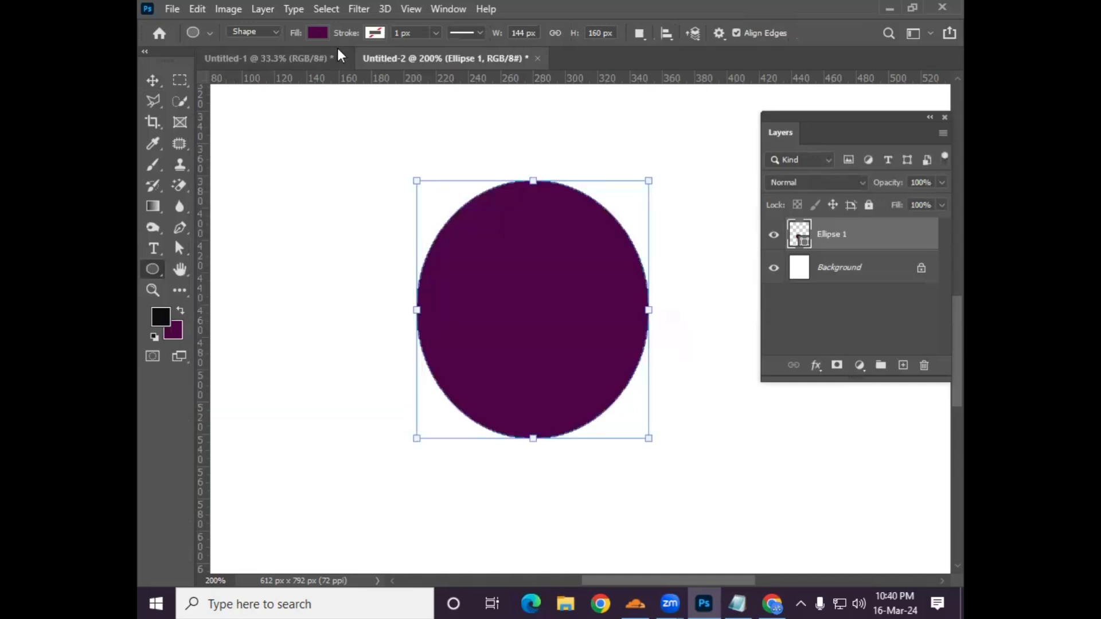
Step: Pull the ellipse's top anchor point down below its centre to form a crescent, converting the live shape to a regular path
click(180, 248)
drag(534, 180, 536, 333)
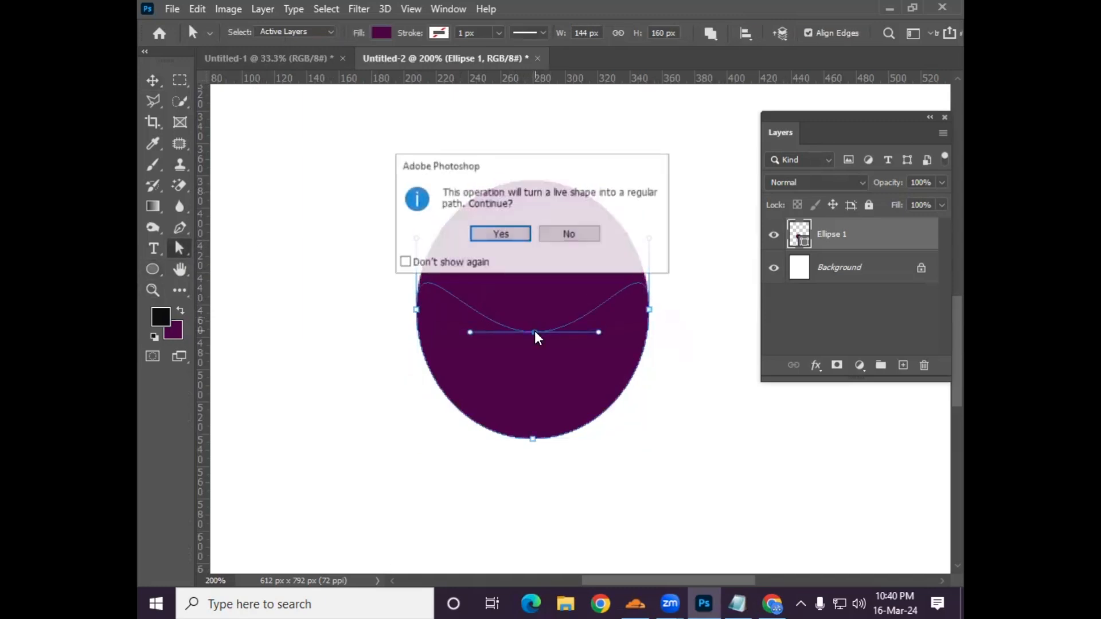
click(503, 232)
key(v)
click(396, 167)
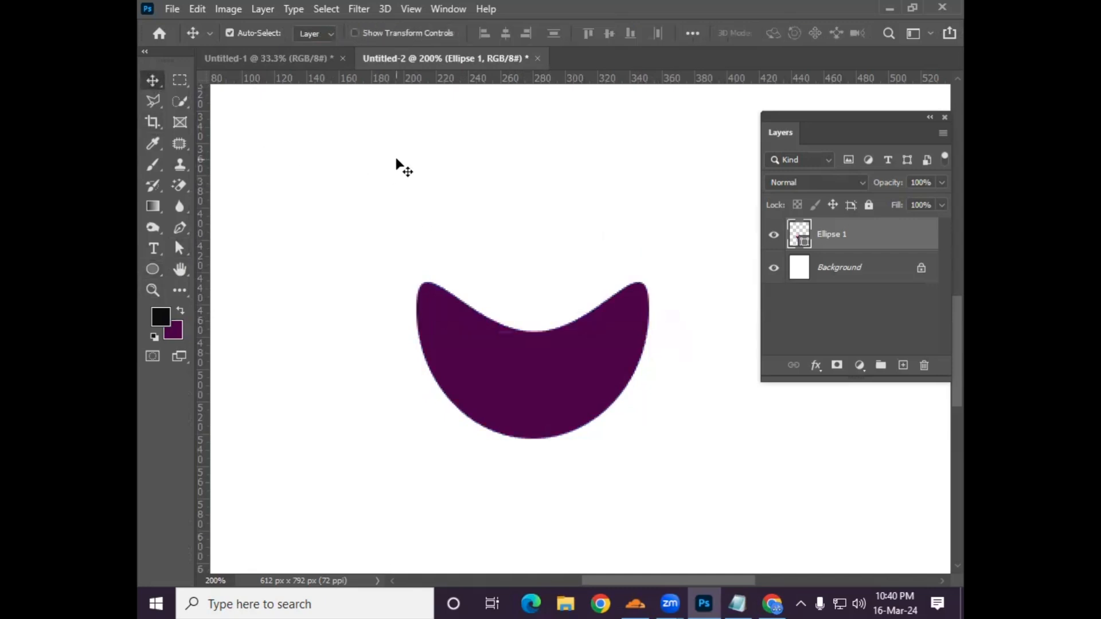
Step: Move the purple crescent to the upper part of the page, slightly right of centre
drag(522, 338, 446, 253)
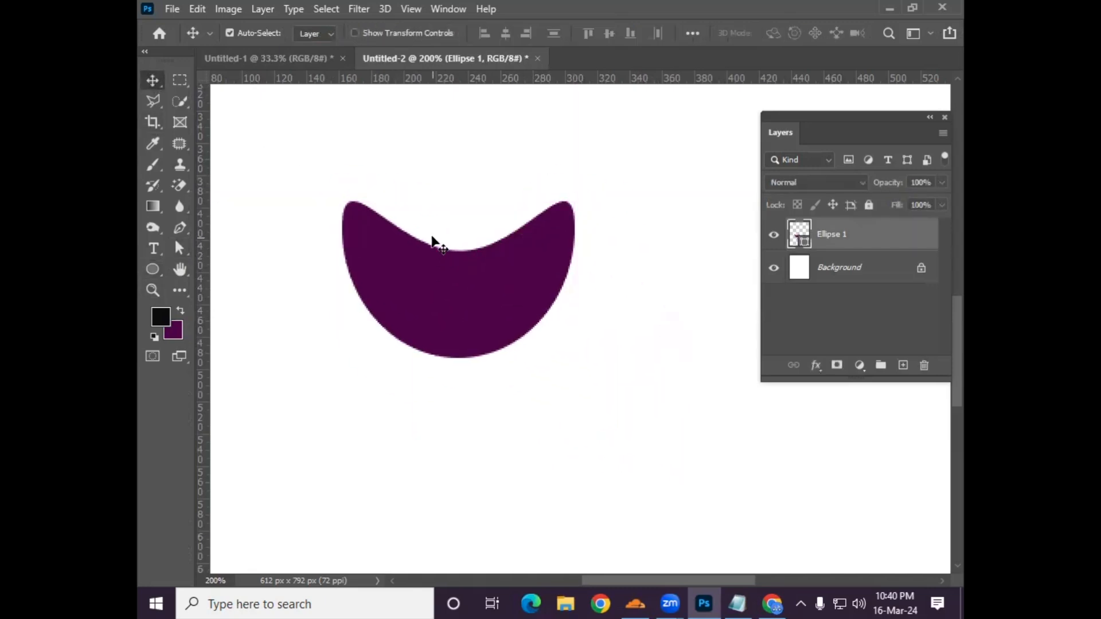
key(ctrl)
scroll(492, 253, down, 3)
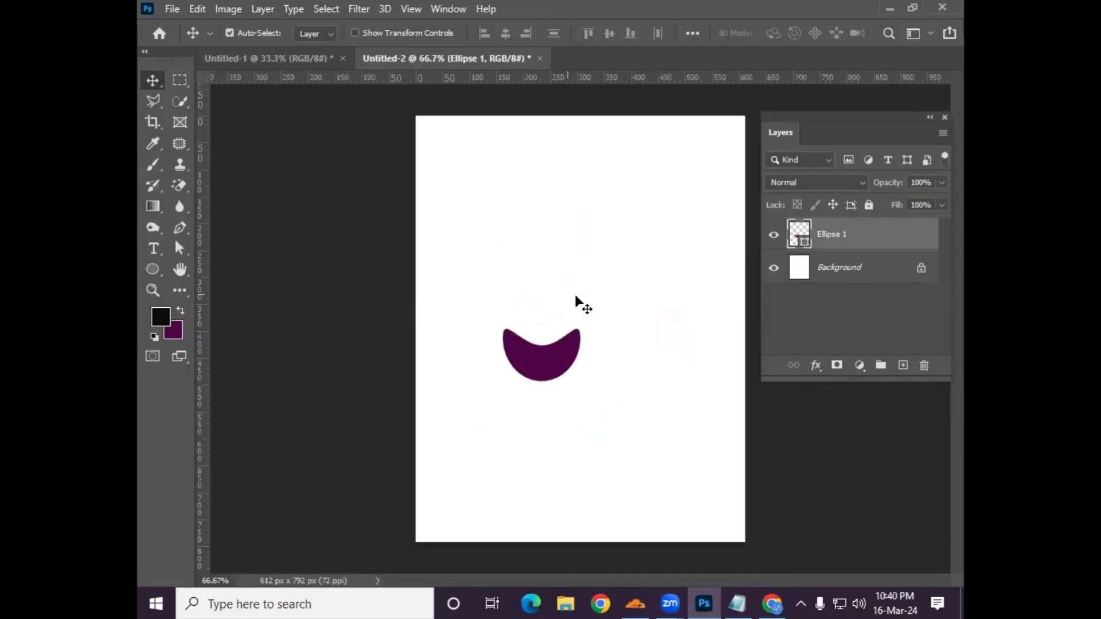
drag(533, 352, 589, 238)
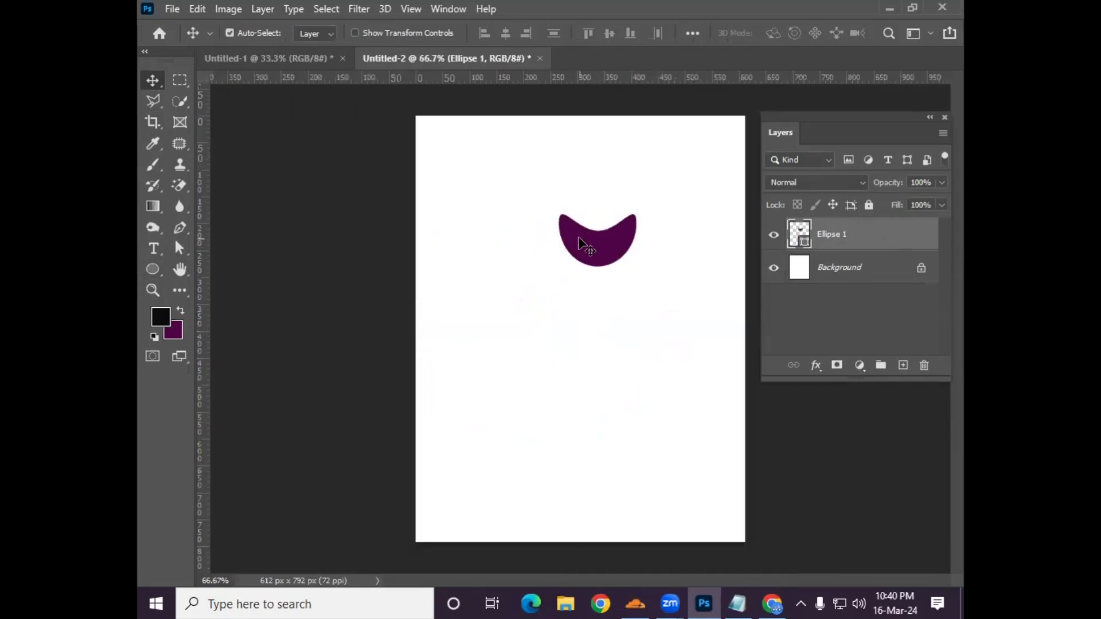
Step: Delete the purple crescent and draw a purple triangle about 386 × 340 px with the Triangle tool
key(Delete)
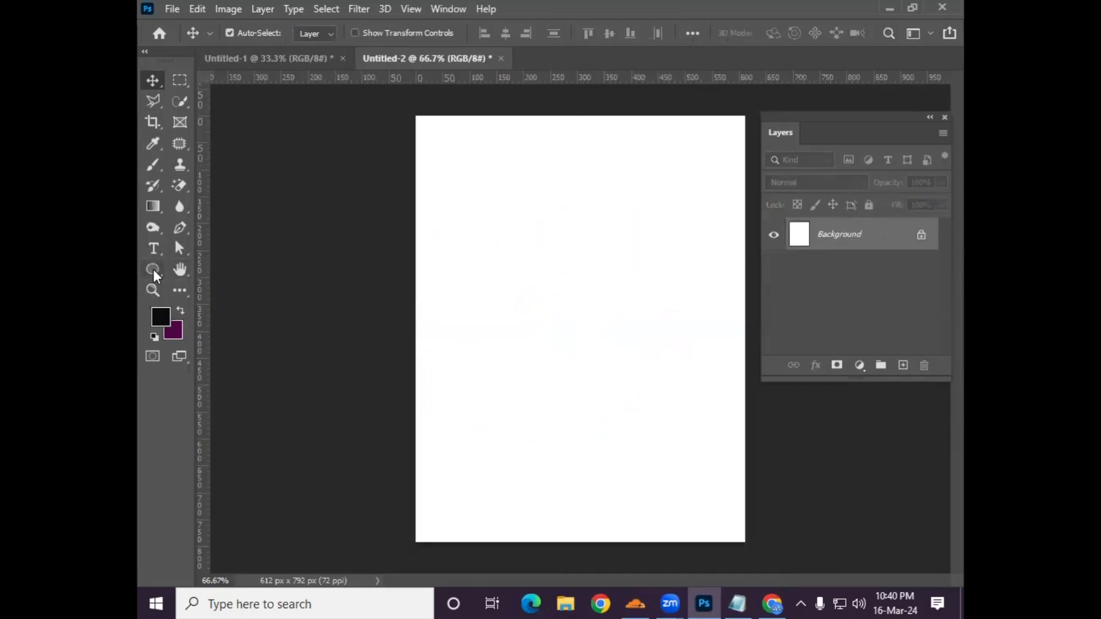
click(153, 270)
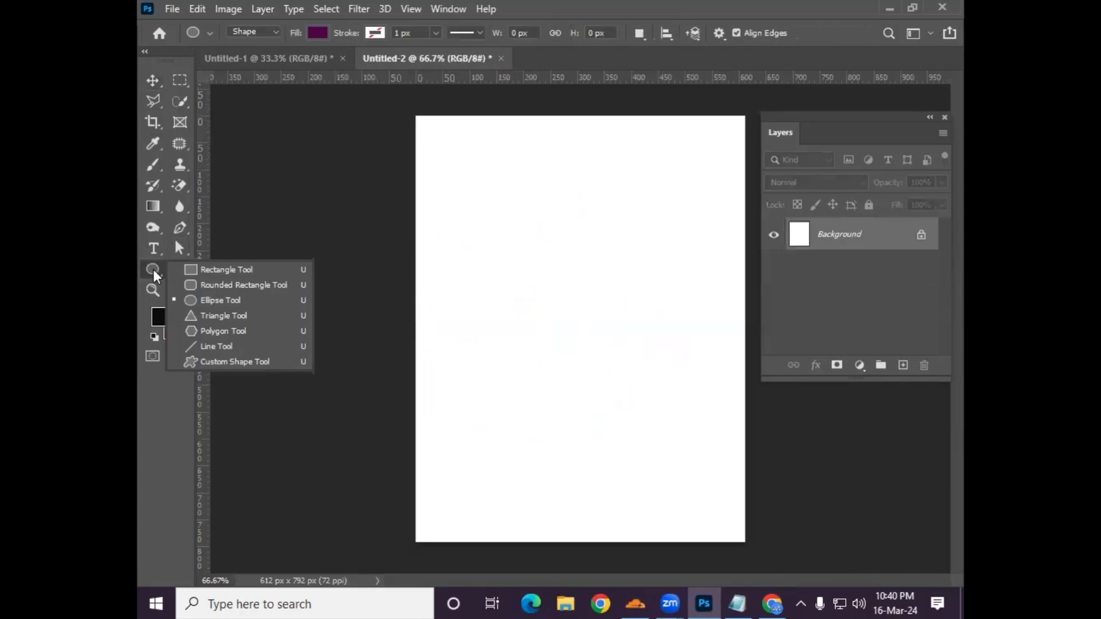
click(228, 316)
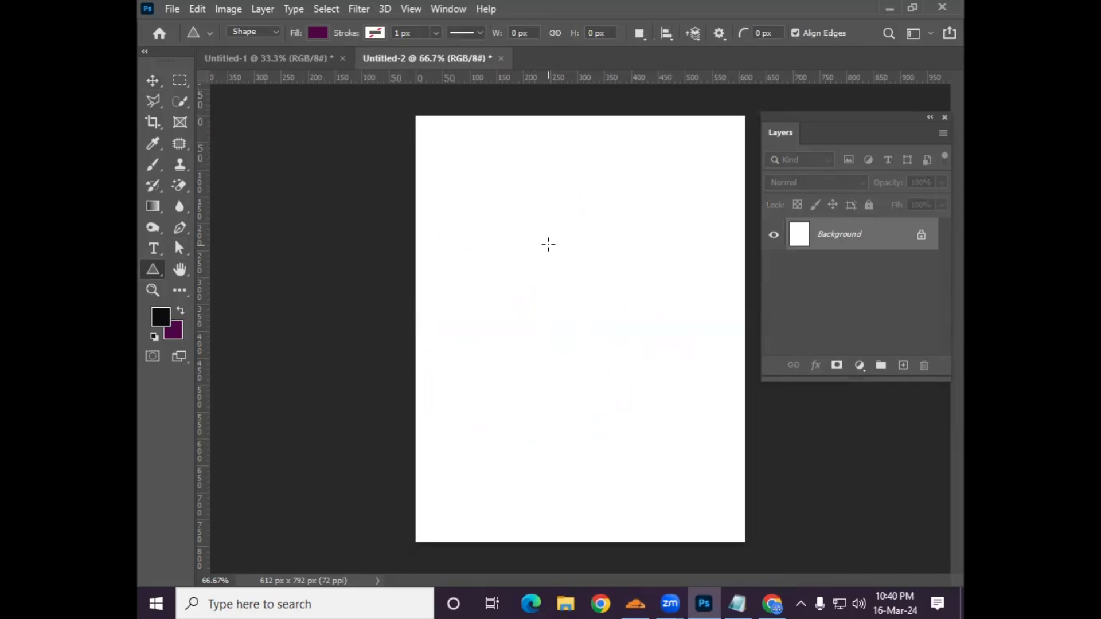
drag(492, 208, 695, 387)
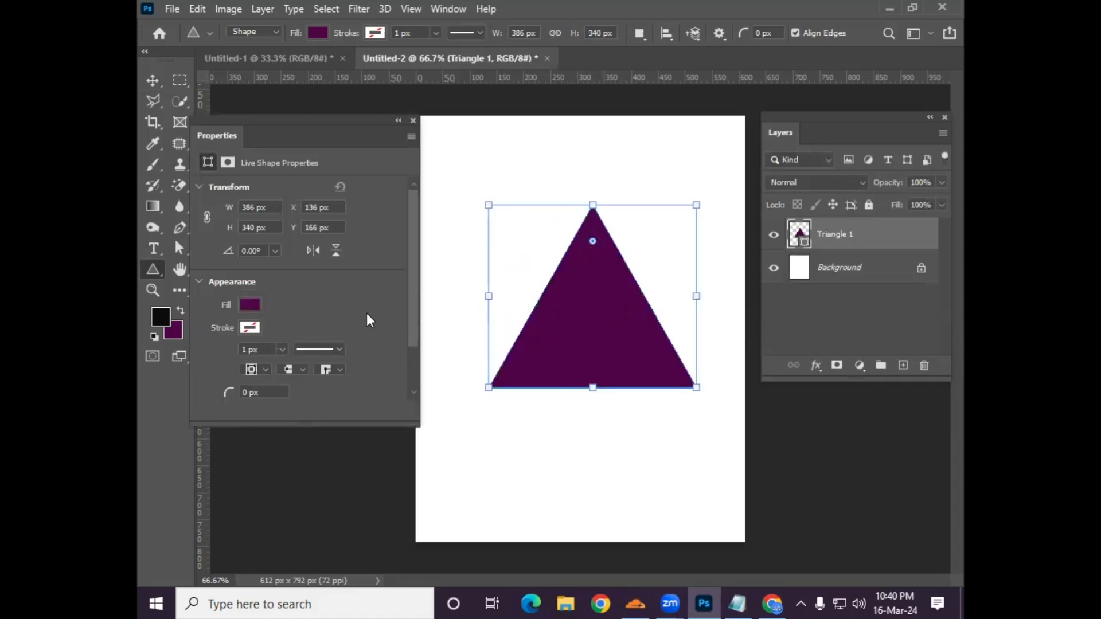
Step: Round the triangle's corners to an 80 px radius, and reduce the radius to 34 px
scroll(356, 318, down, 1)
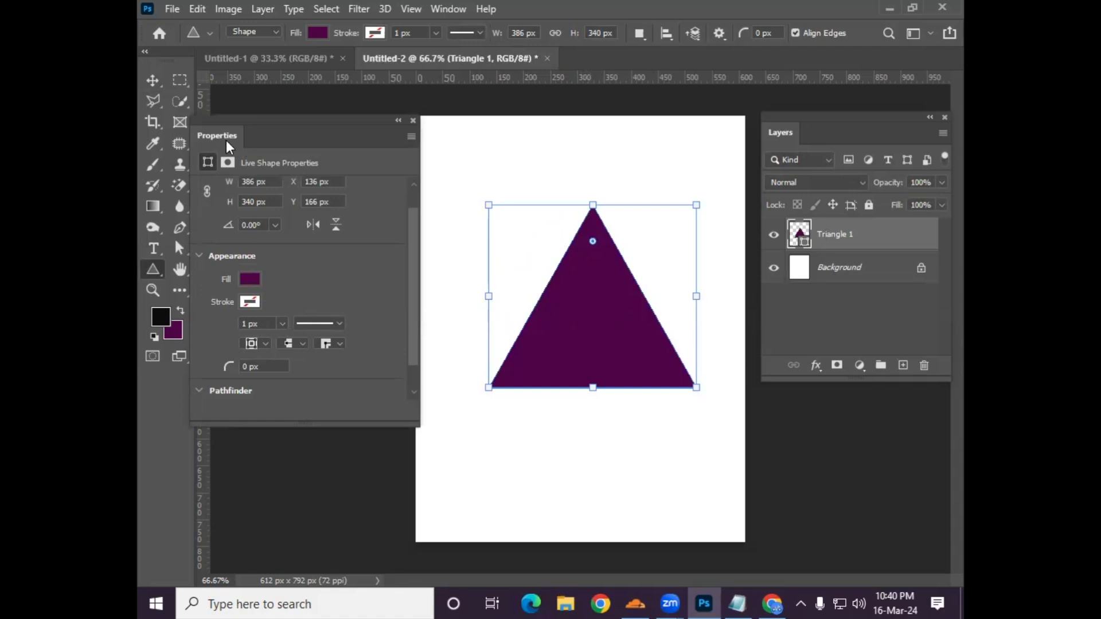
drag(230, 368, 293, 367)
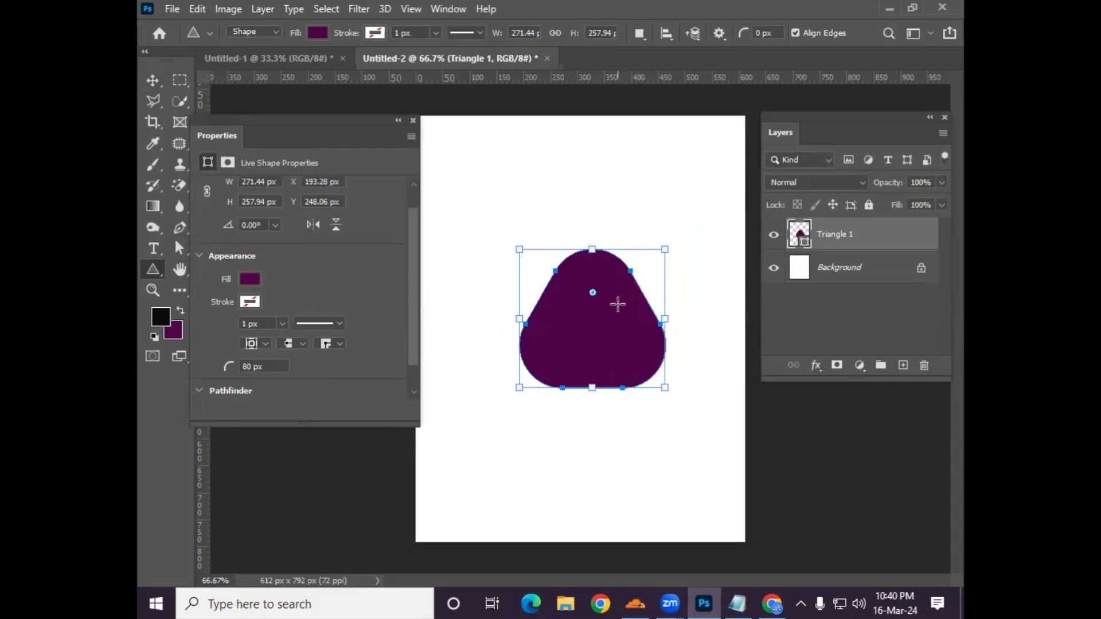
mouse_move(229, 368)
mouse_down()
mouse_move(246, 375)
mouse_move(178, 373)
mouse_move(230, 371)
mouse_up()
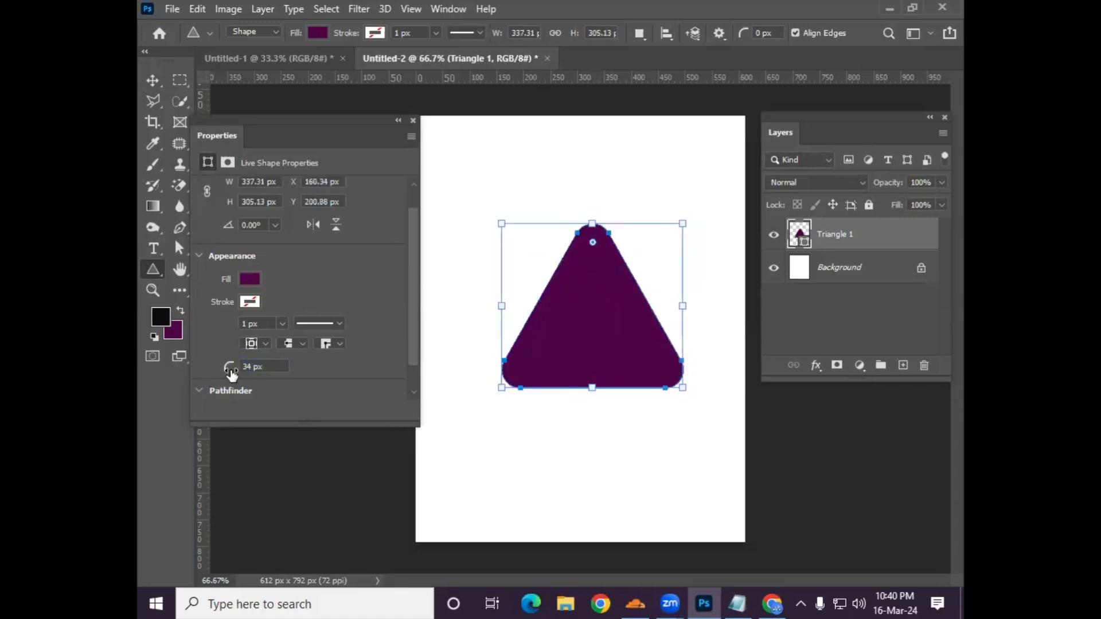
Step: Shift the rounded triangle up and slightly left, and delete it from the page
click(152, 81)
drag(594, 371, 567, 286)
key(Delete)
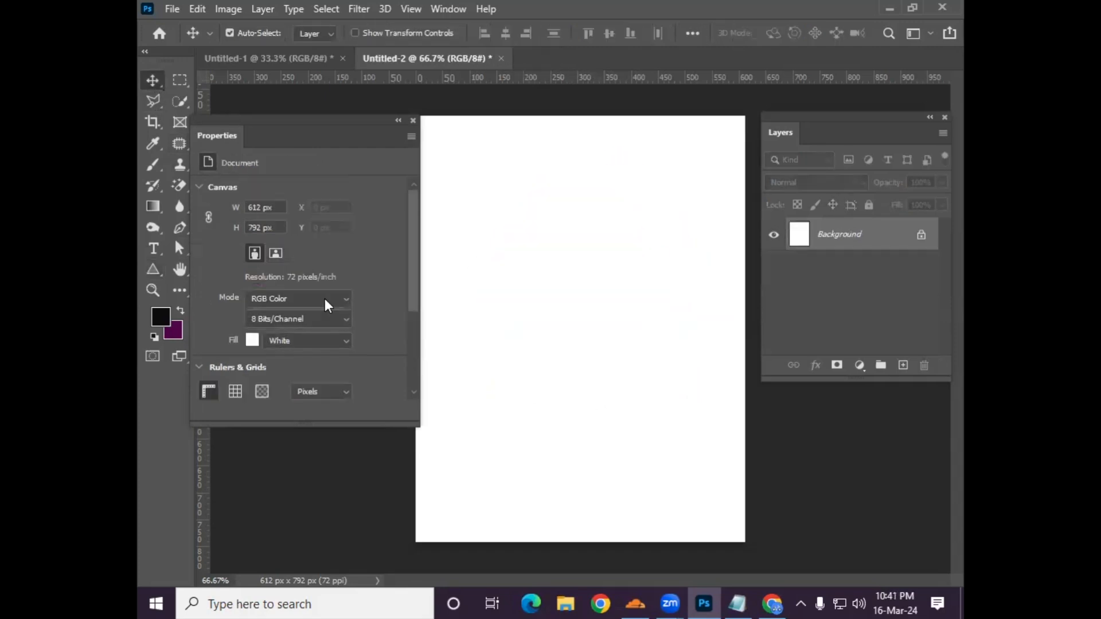
Step: Create a purple five-sided polygon of 100 × 100 px near the middle of the page with the Polygon tool
click(159, 271)
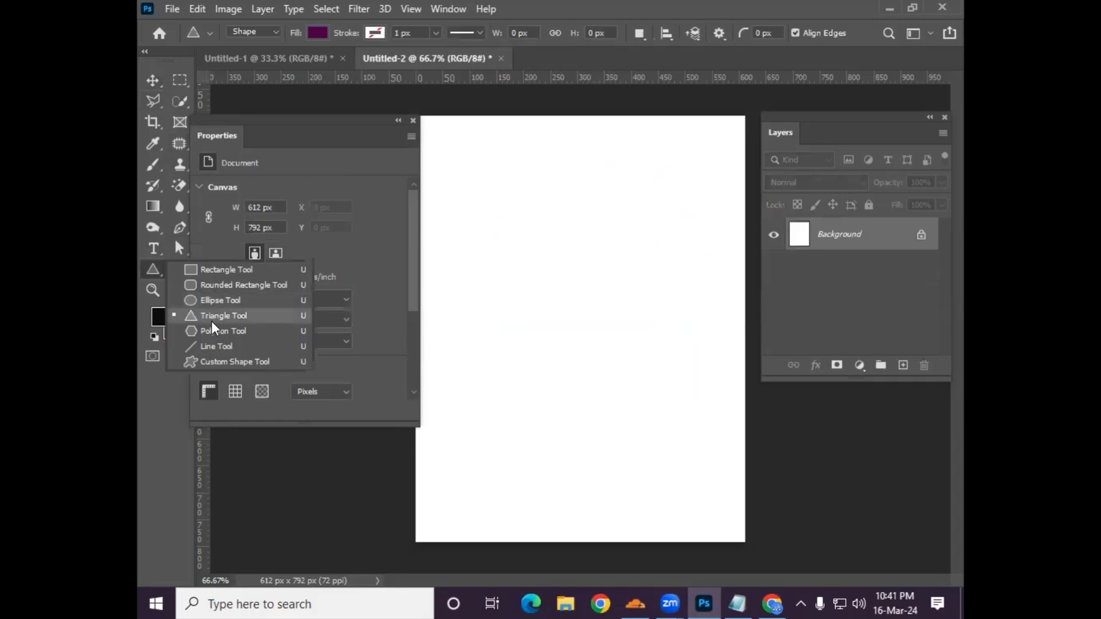
click(221, 332)
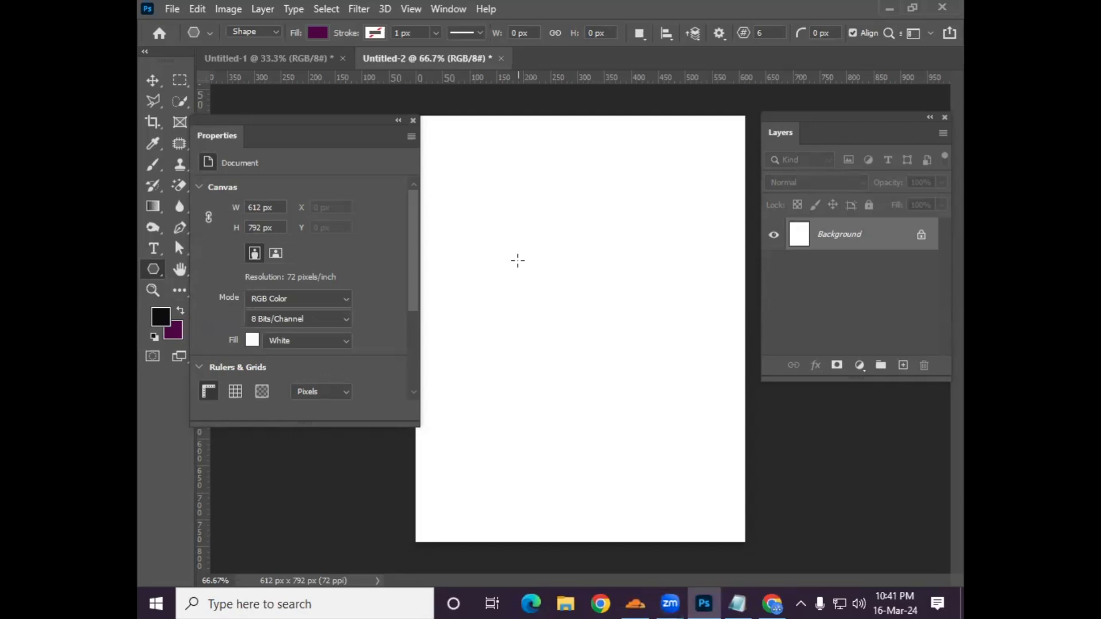
right_click(152, 267)
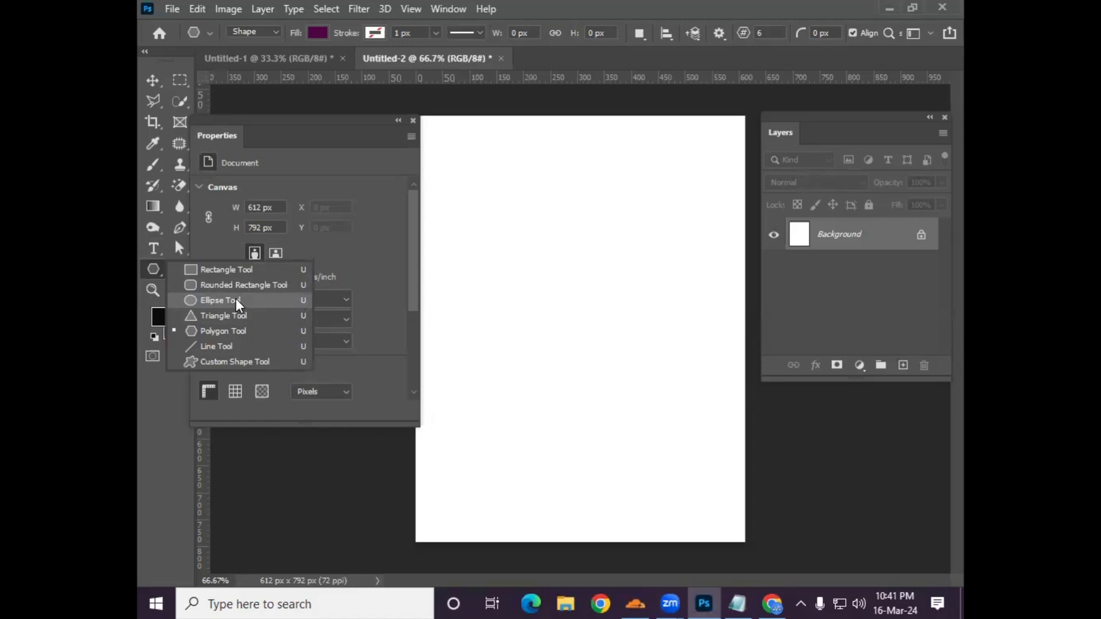
click(229, 331)
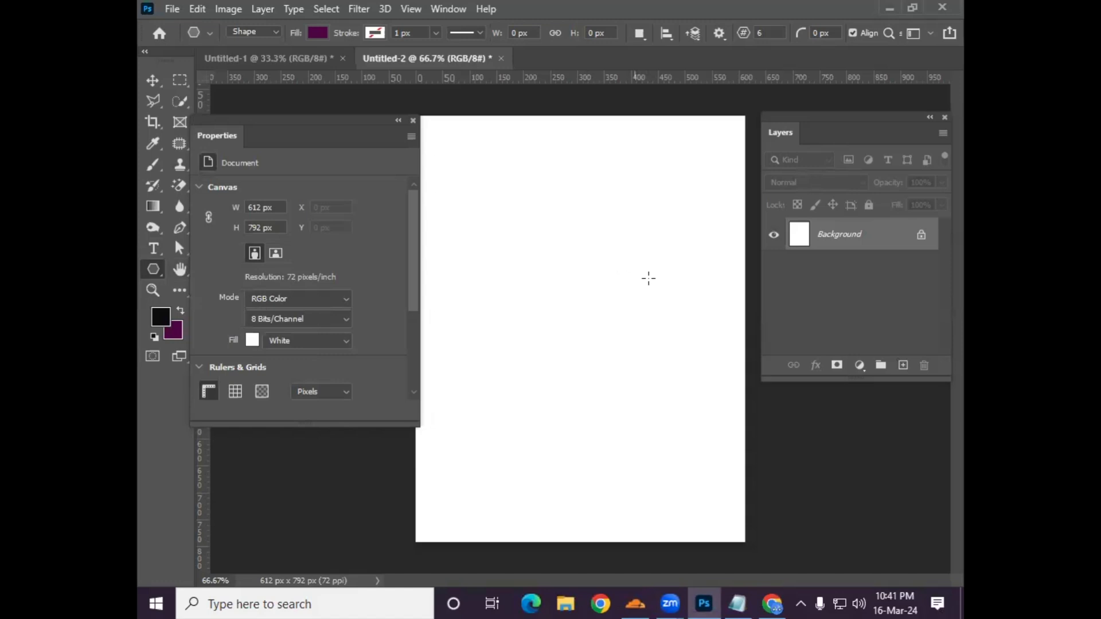
click(542, 262)
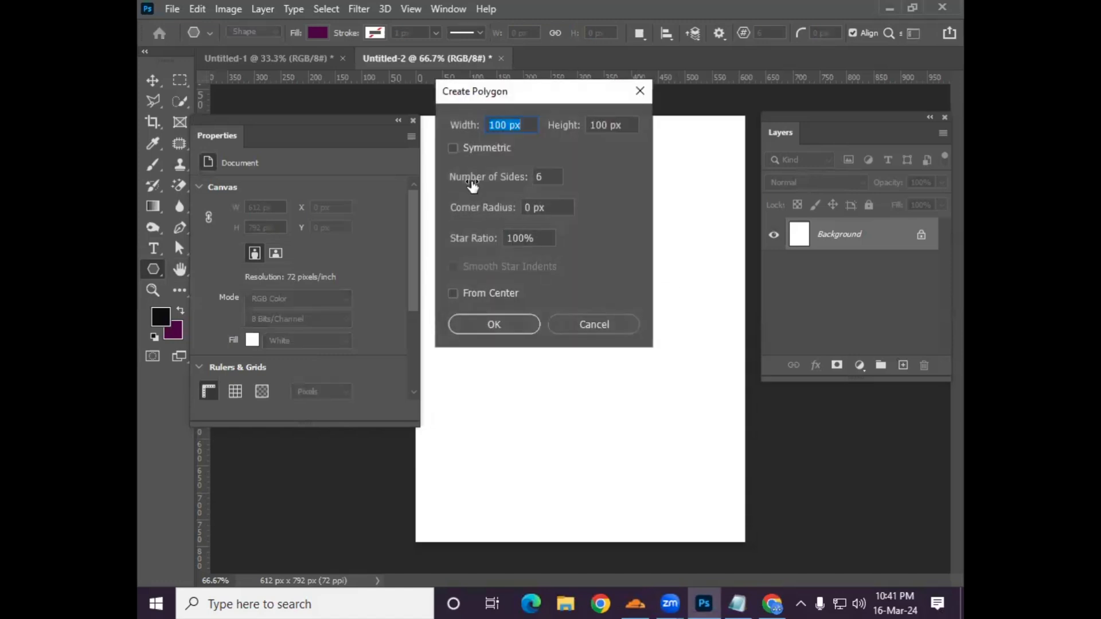
click(549, 177)
text(5)
click(494, 325)
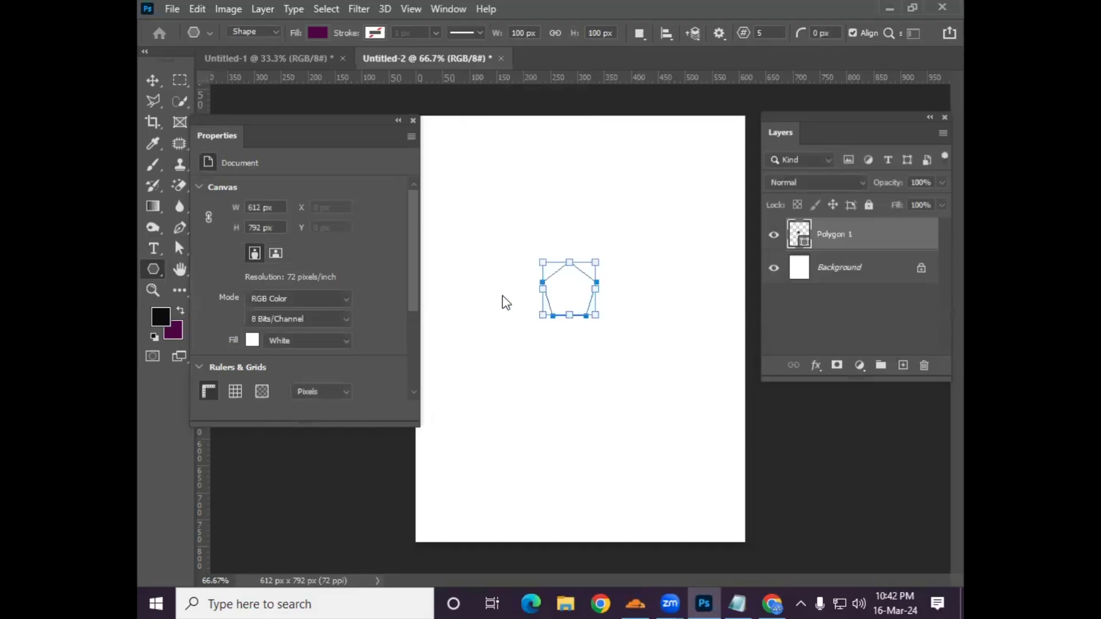
Step: Shift the pentagon up and slightly left, and delete it from the page
key(v)
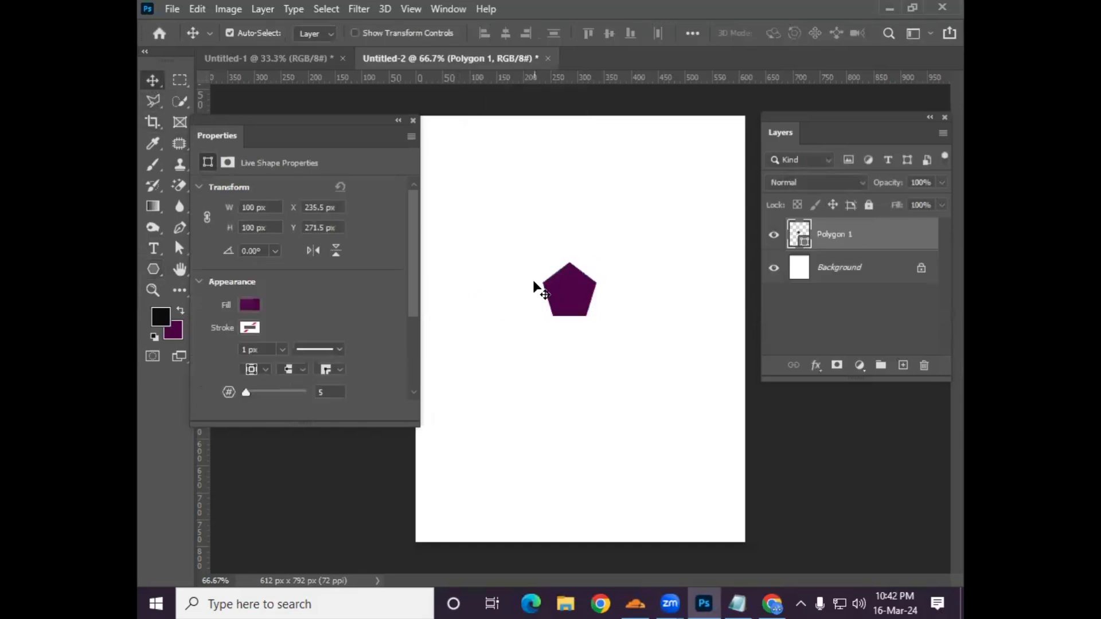
drag(555, 290, 530, 236)
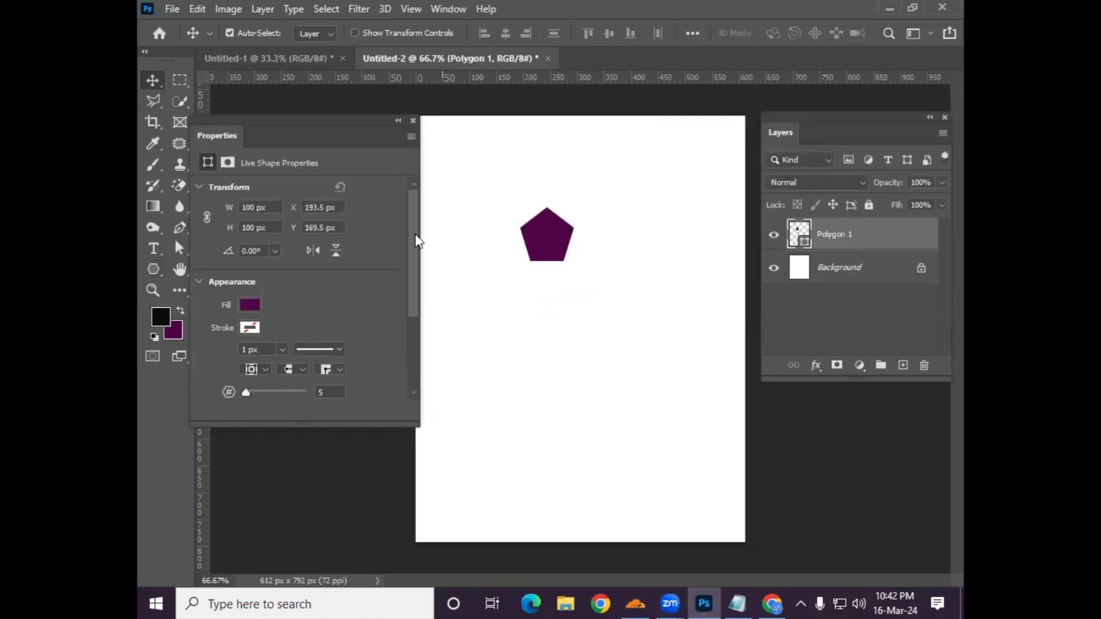
key(Delete)
click(153, 273)
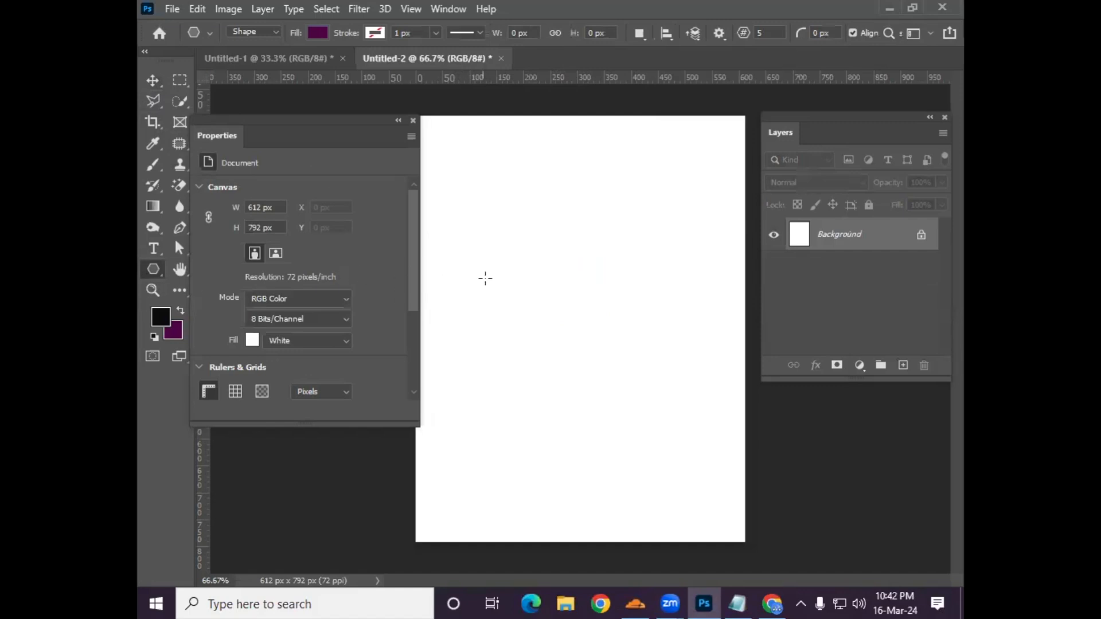
click(552, 288)
double_click(547, 182)
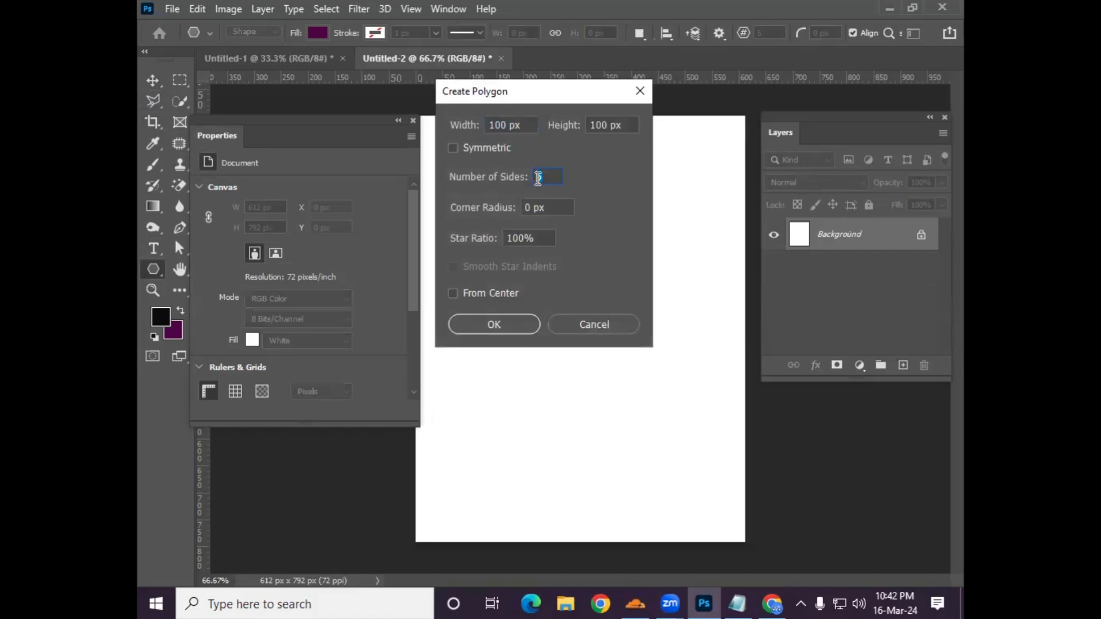
click(640, 103)
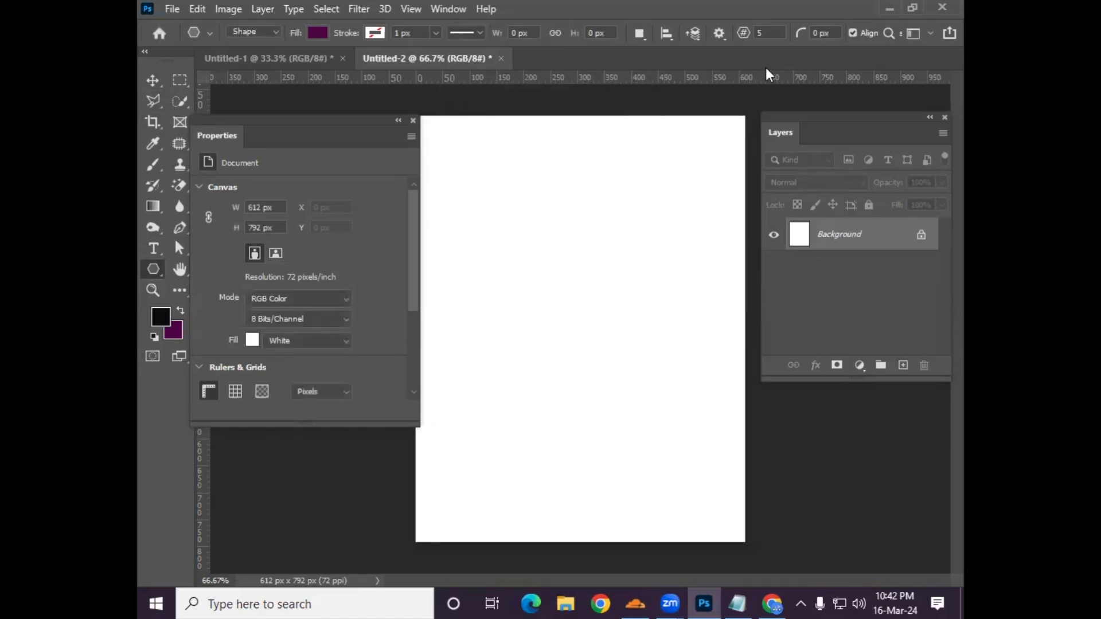
Step: Draw a purple six-sided polygon about 342 × 344 px with the Polygon tool and shift it slightly right and up
click(760, 33)
text(6)
drag(497, 213, 682, 400)
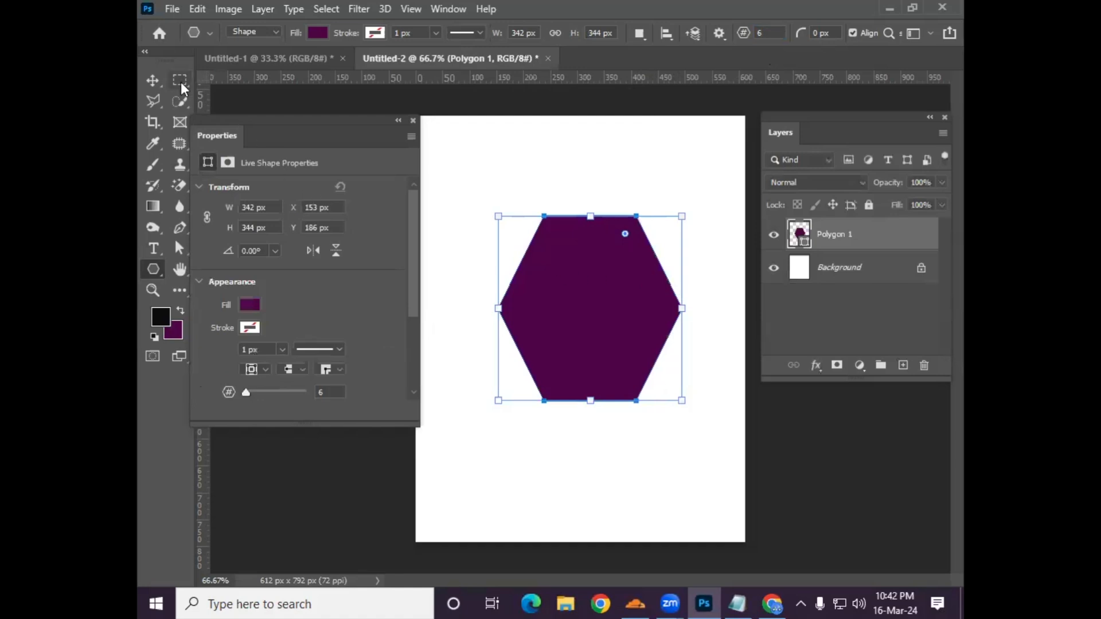
click(152, 80)
mouse_move(592, 344)
mouse_down()
mouse_move(598, 307)
mouse_move(610, 355)
mouse_up()
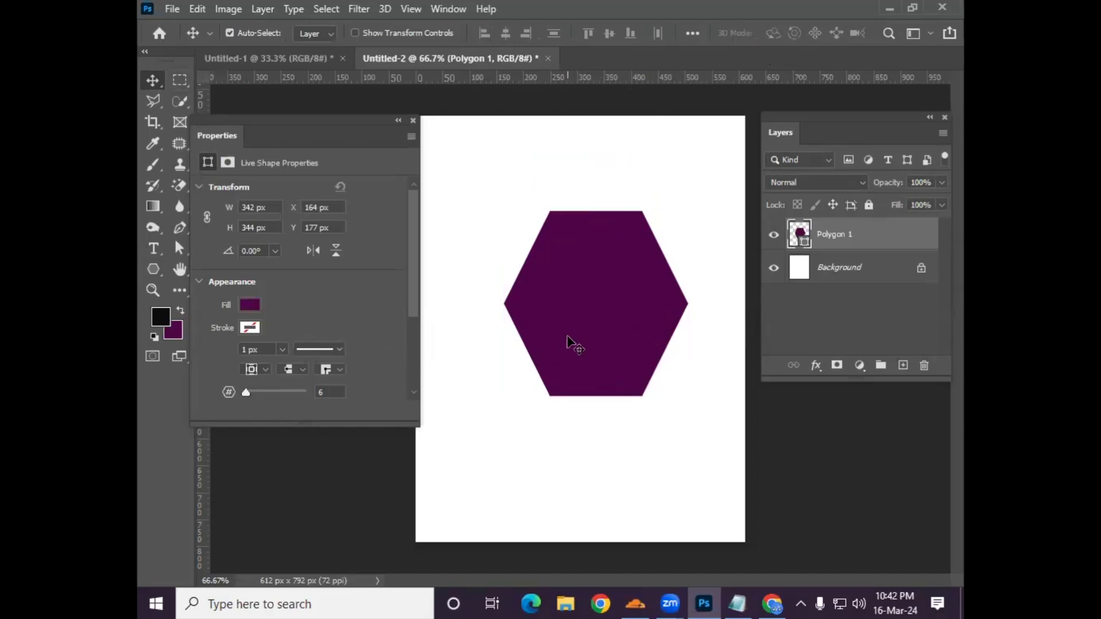
Step: Round the hexagon's corners to a 76 px radius and raise its number of sides to 57
scroll(329, 319, down, 1)
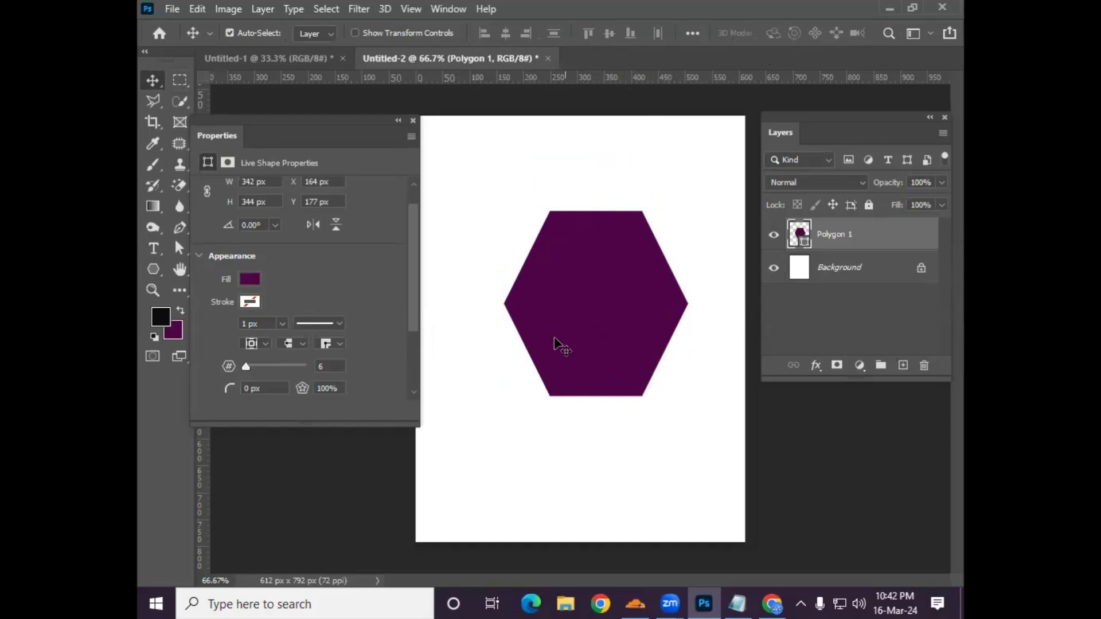
scroll(309, 363, down, 1)
drag(228, 349, 288, 353)
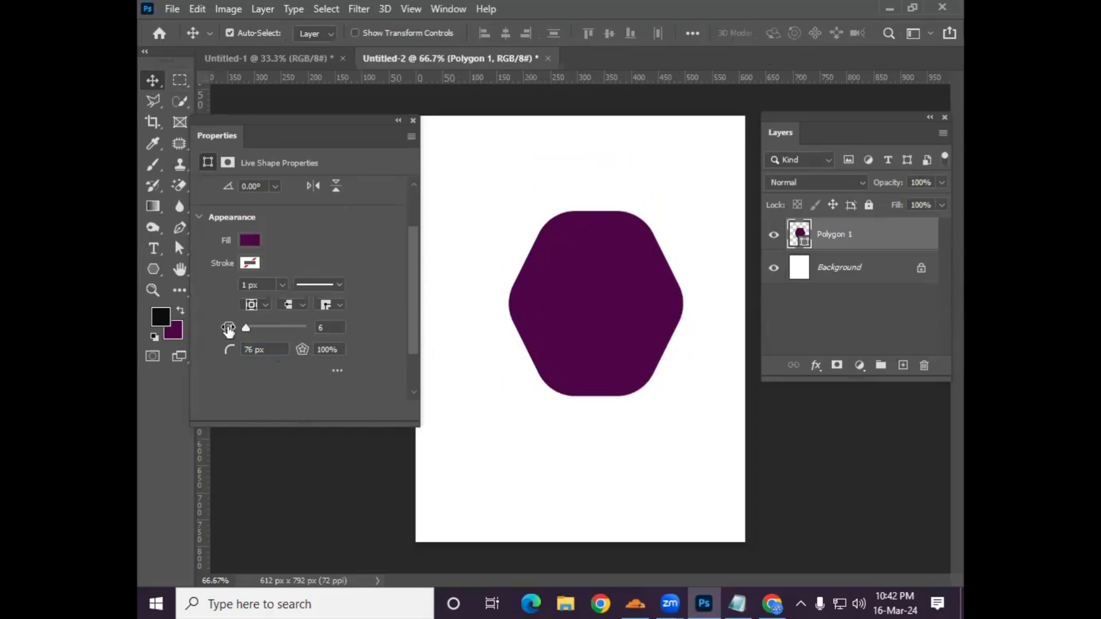
drag(246, 329, 279, 329)
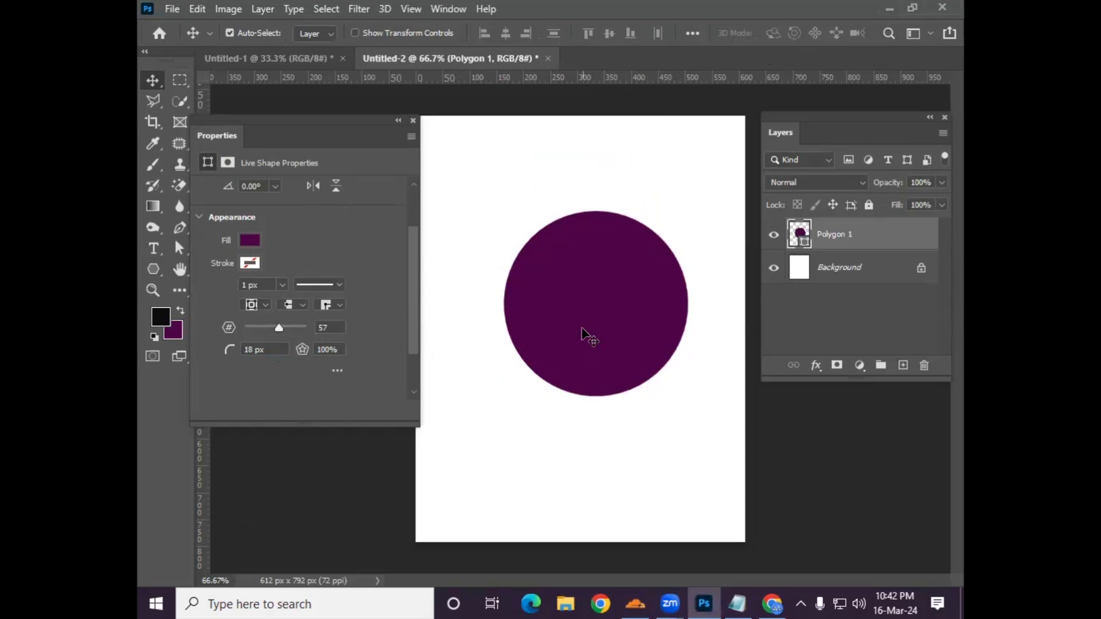
Step: Delete the many-sided polygon and set up the Line tool with no fill and a dark purple stroke
key(Delete)
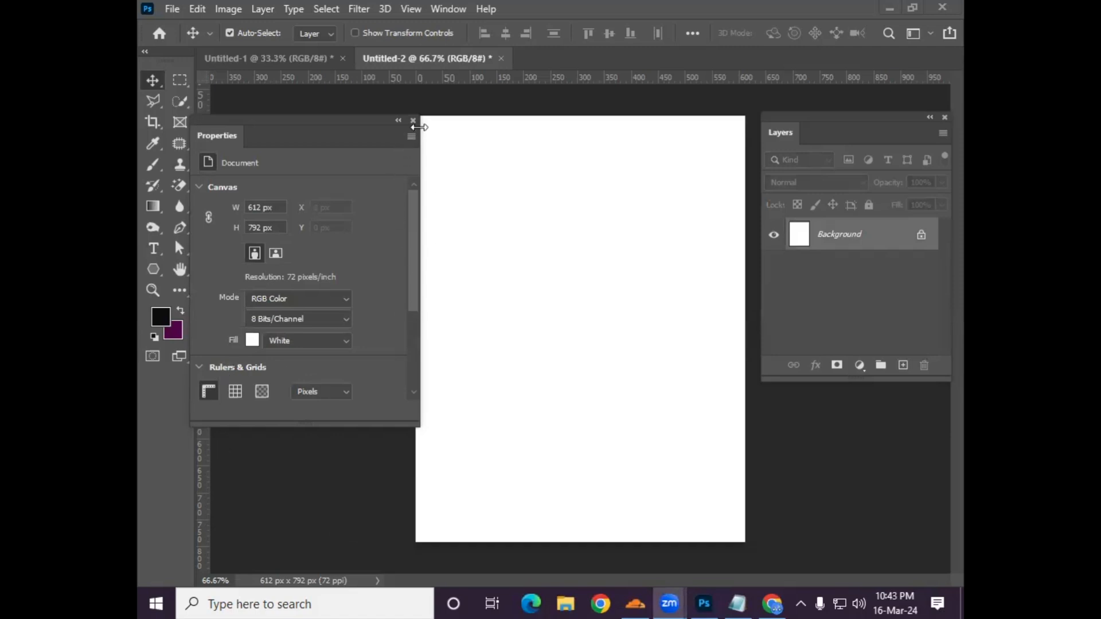
click(153, 270)
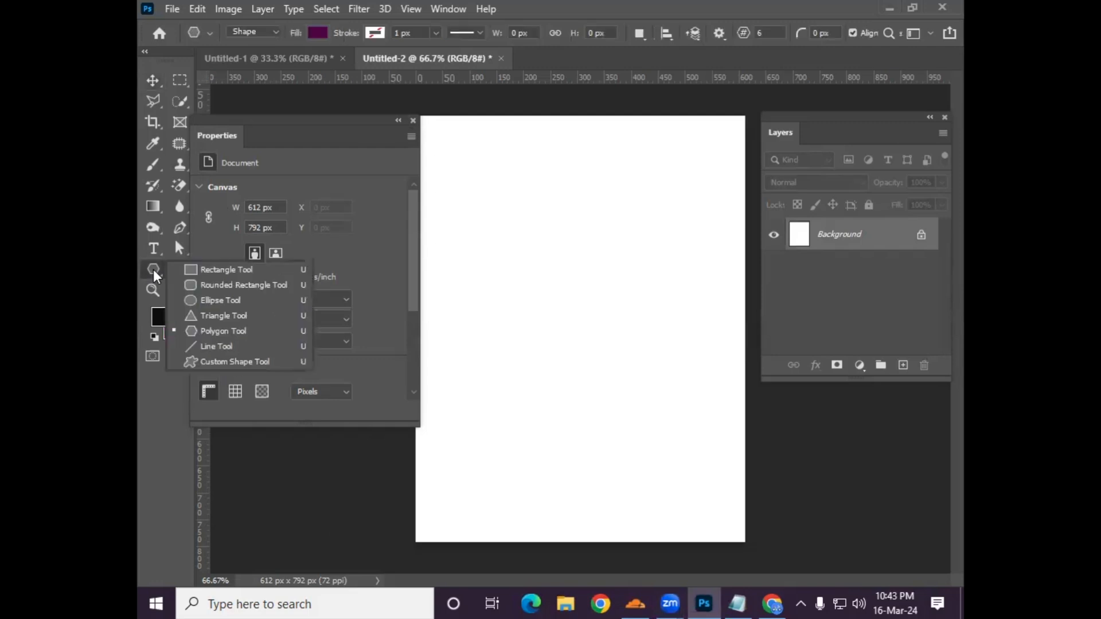
click(225, 349)
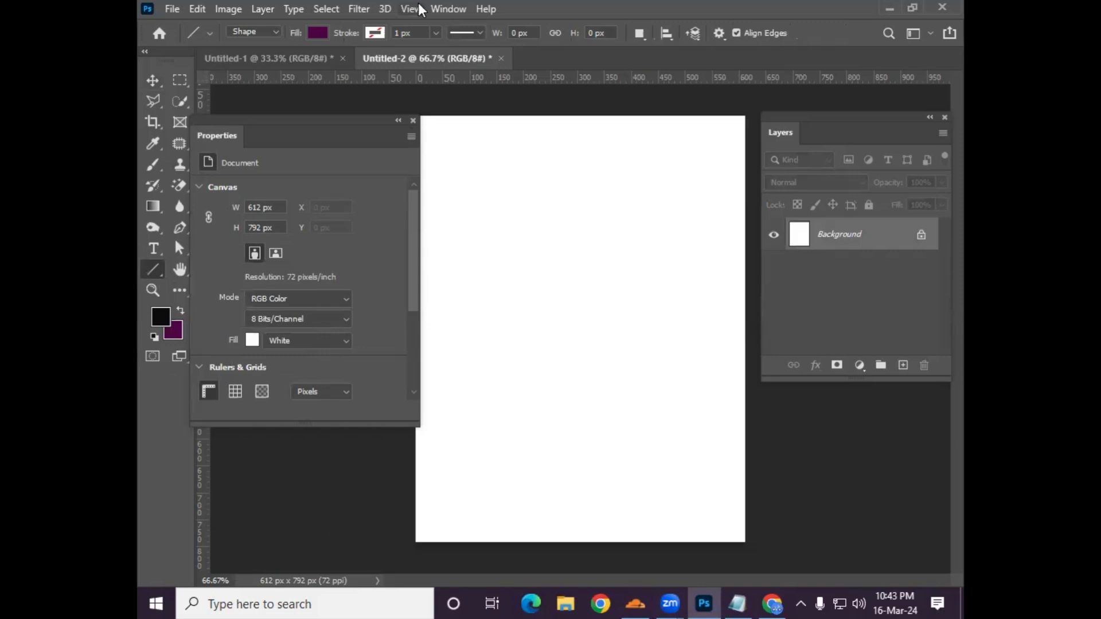
click(318, 33)
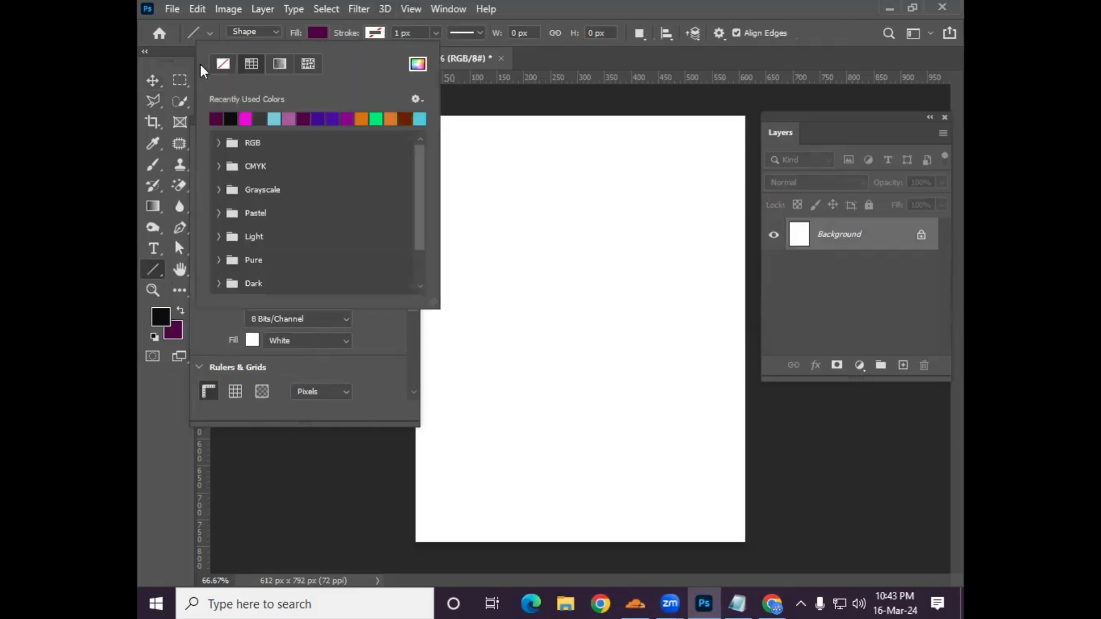
click(221, 66)
click(374, 33)
click(274, 120)
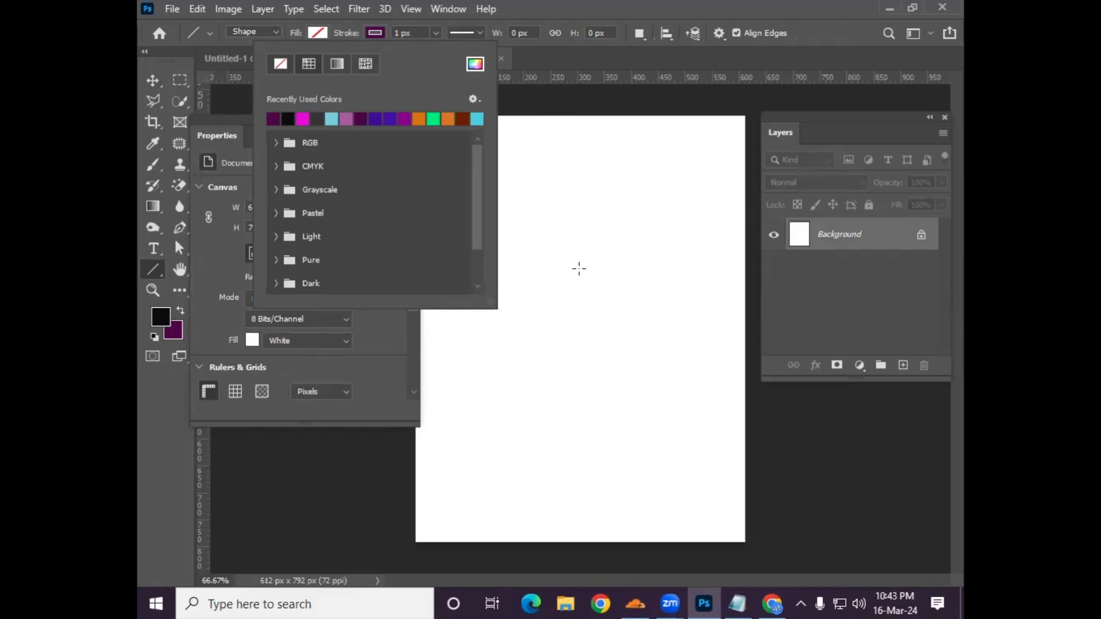
Step: Draw a diagonal line about 268 × 452 px sloping down to the right, and thicken its stroke to 17.89 px
mouse_move(565, 168)
mouse_down()
mouse_move(640, 267)
mouse_move(709, 411)
mouse_up()
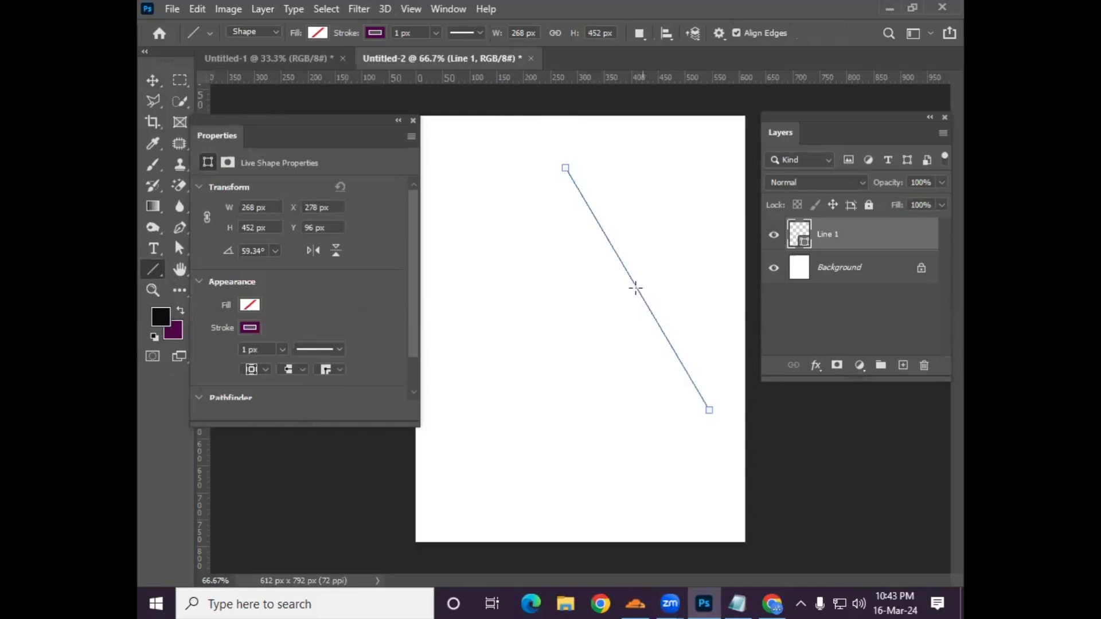
click(437, 32)
drag(440, 50, 457, 51)
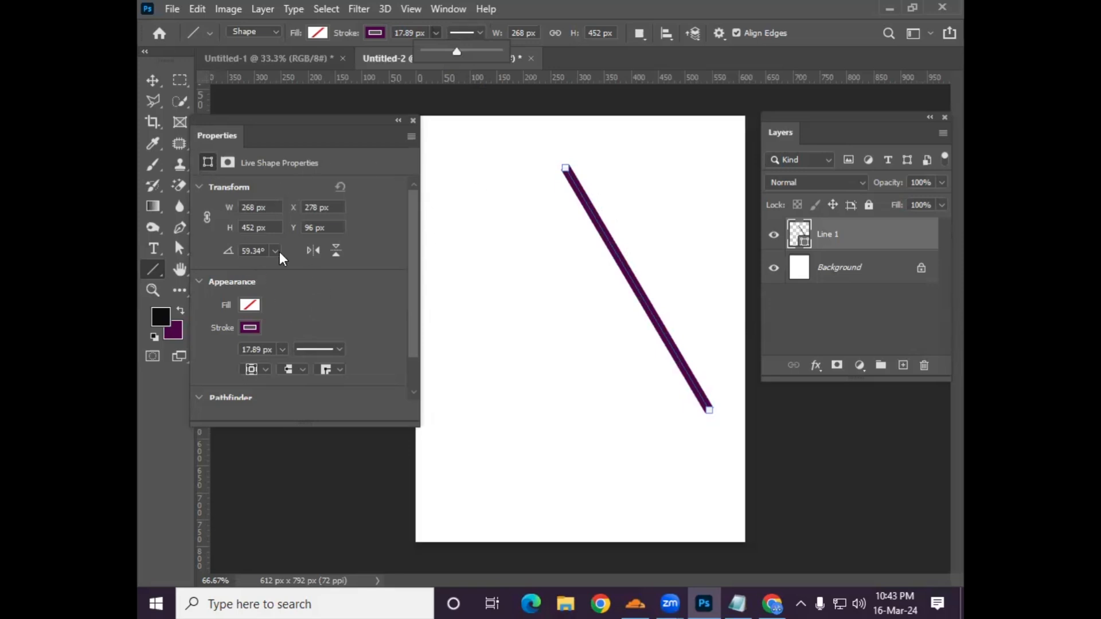
Step: Remove the diagonal line's stroke colour and set its fill to dark purple
click(376, 33)
click(279, 65)
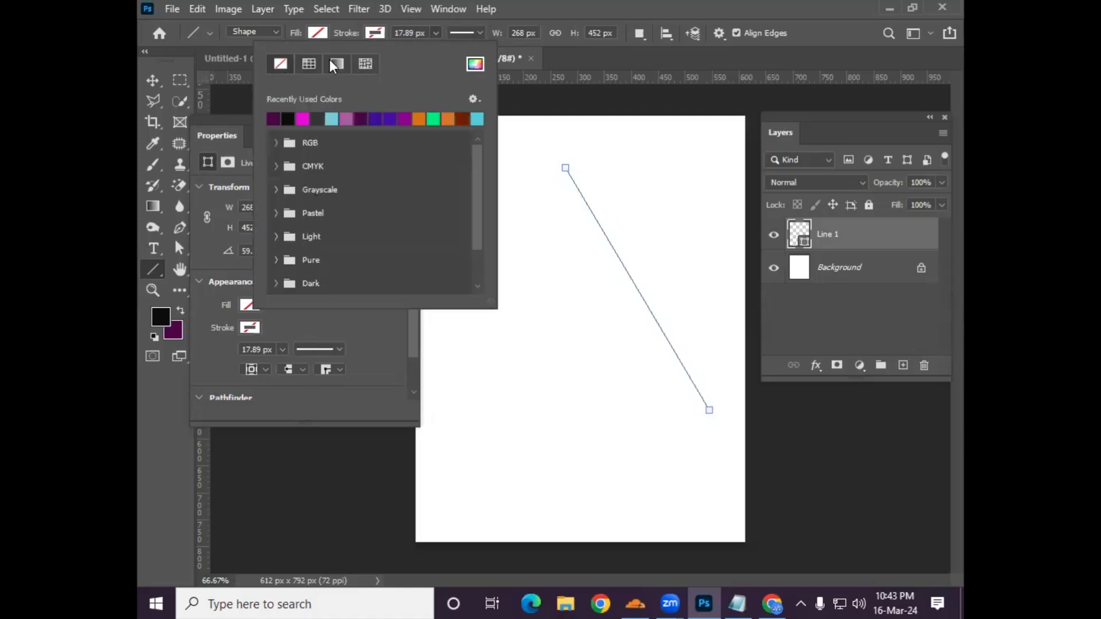
click(317, 32)
click(217, 119)
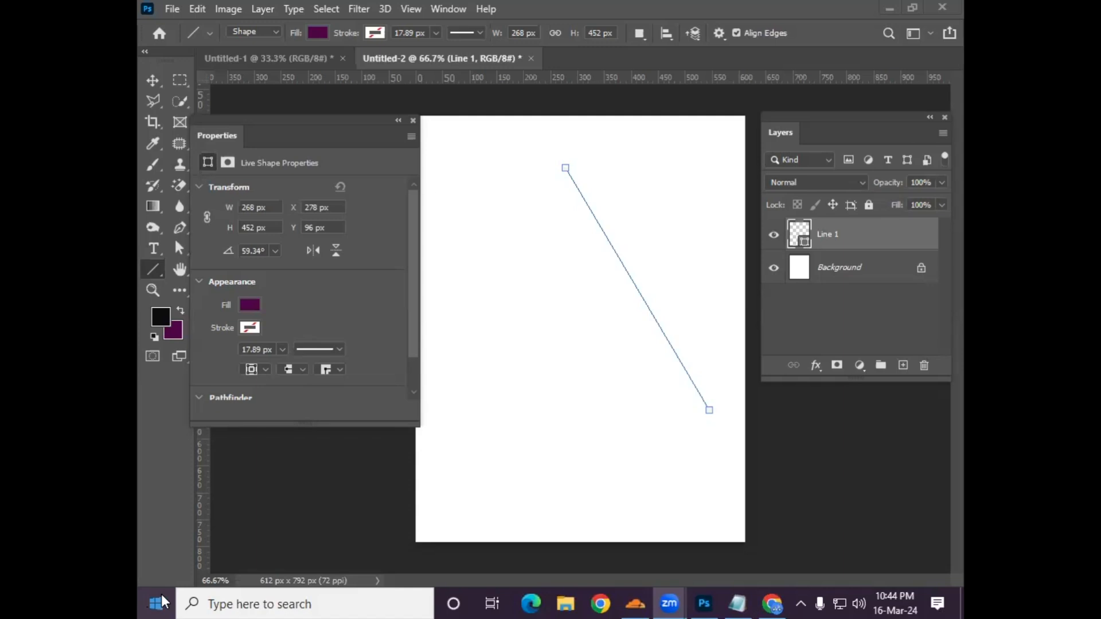
Step: Remove the diagonal line's fill, set its stroke colour to dark purple and reduce the stroke width to 4.43 px
click(313, 32)
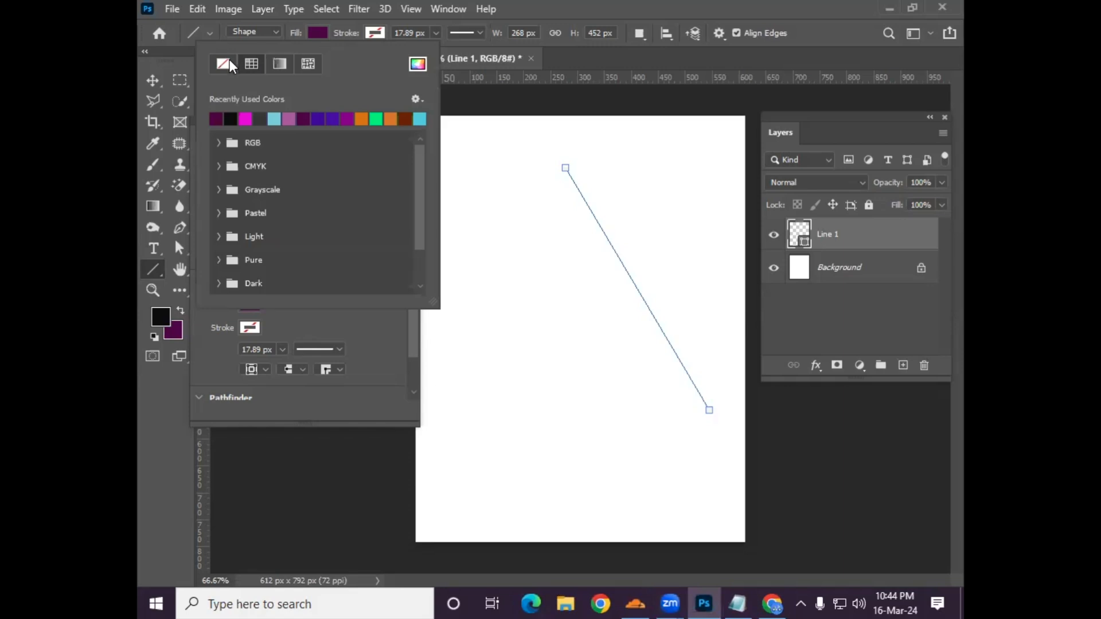
click(229, 60)
click(376, 30)
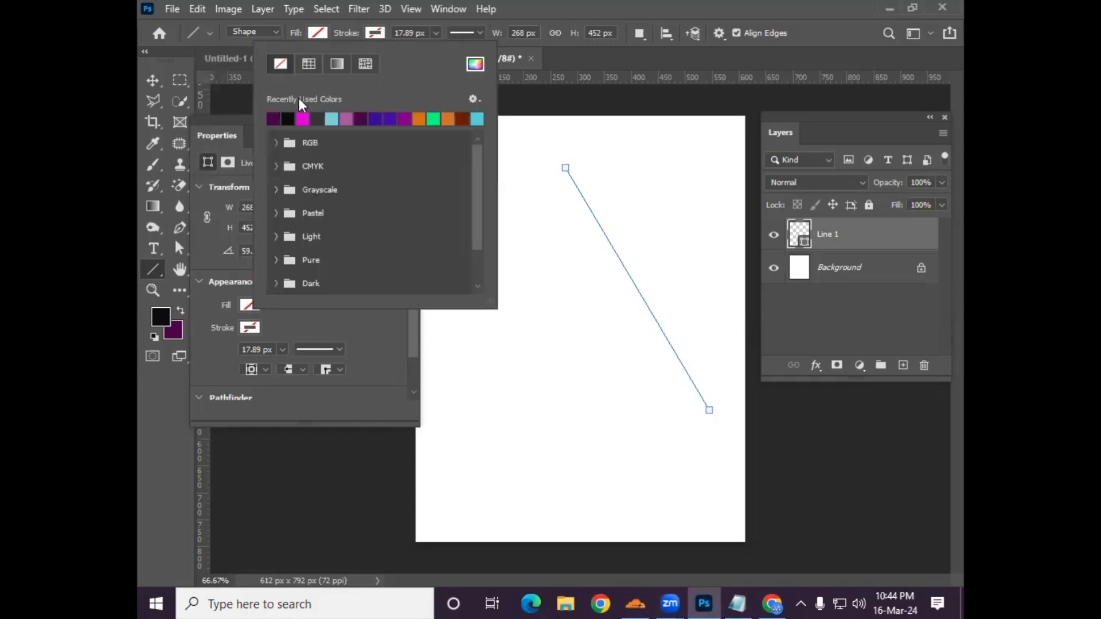
click(274, 119)
click(432, 30)
click(435, 33)
drag(421, 50, 418, 50)
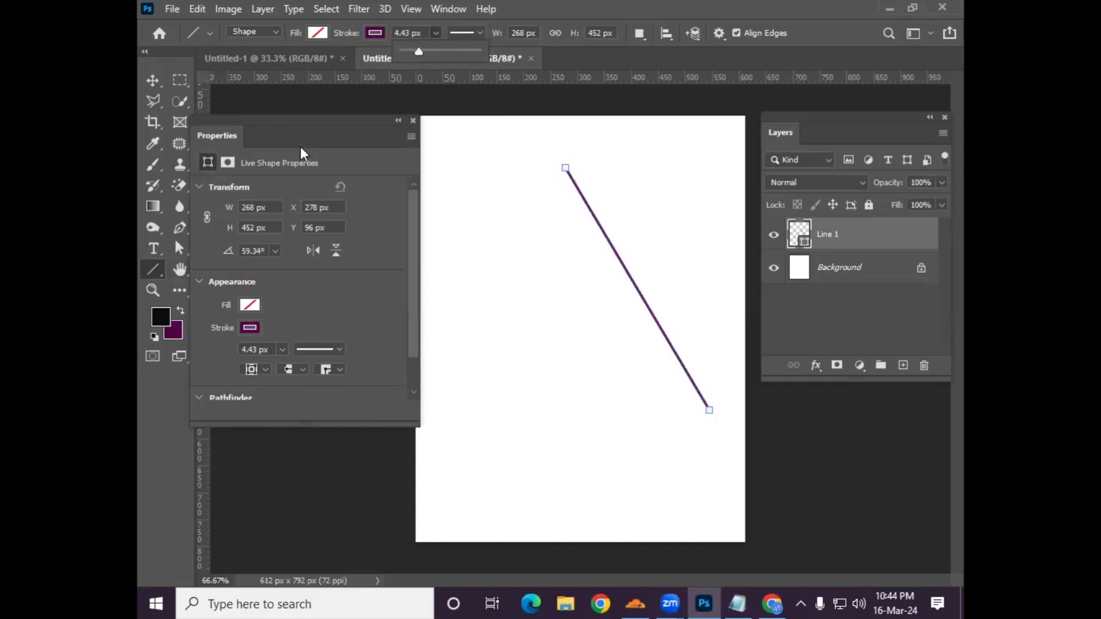
click(325, 125)
Step: Add an anchor point at the middle of the diagonal line and pull it down to the left to form a curve
click(183, 236)
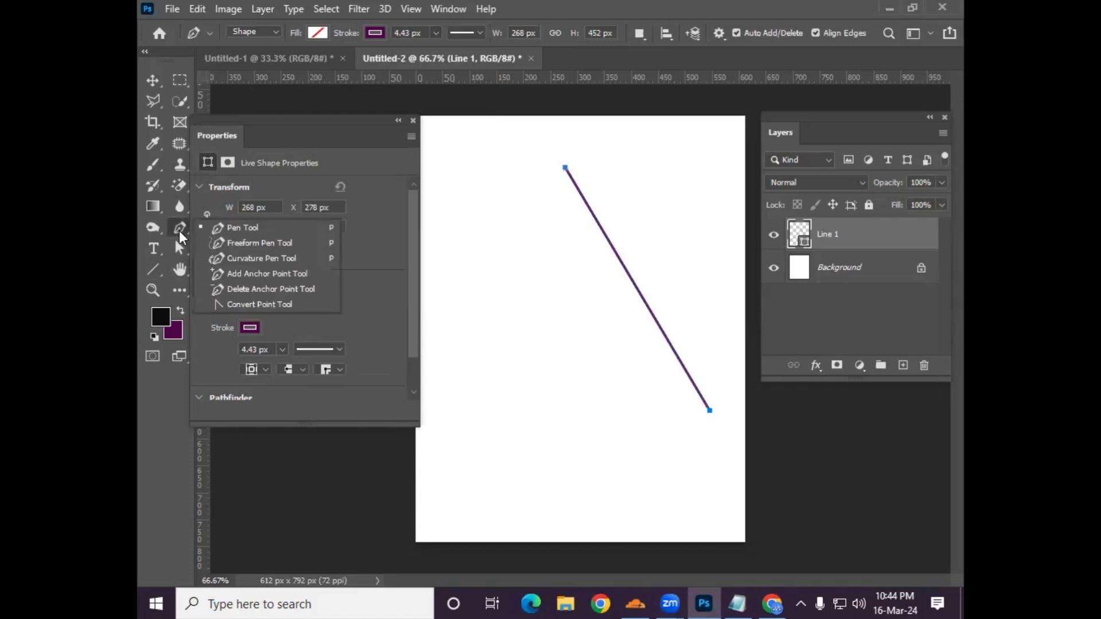
click(258, 269)
click(633, 282)
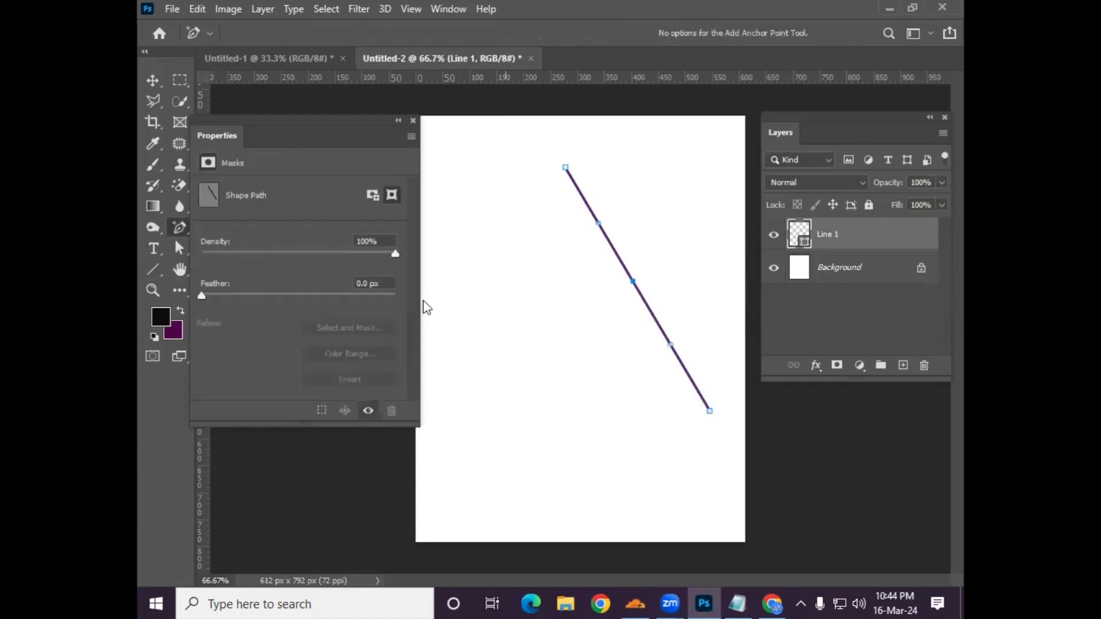
click(179, 249)
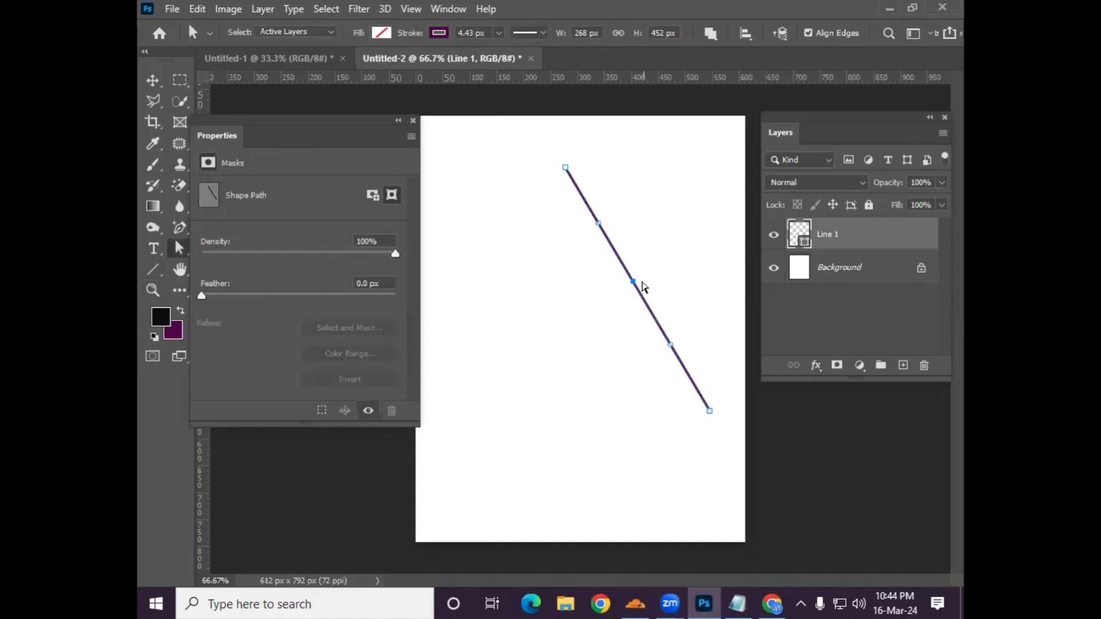
drag(633, 282, 562, 333)
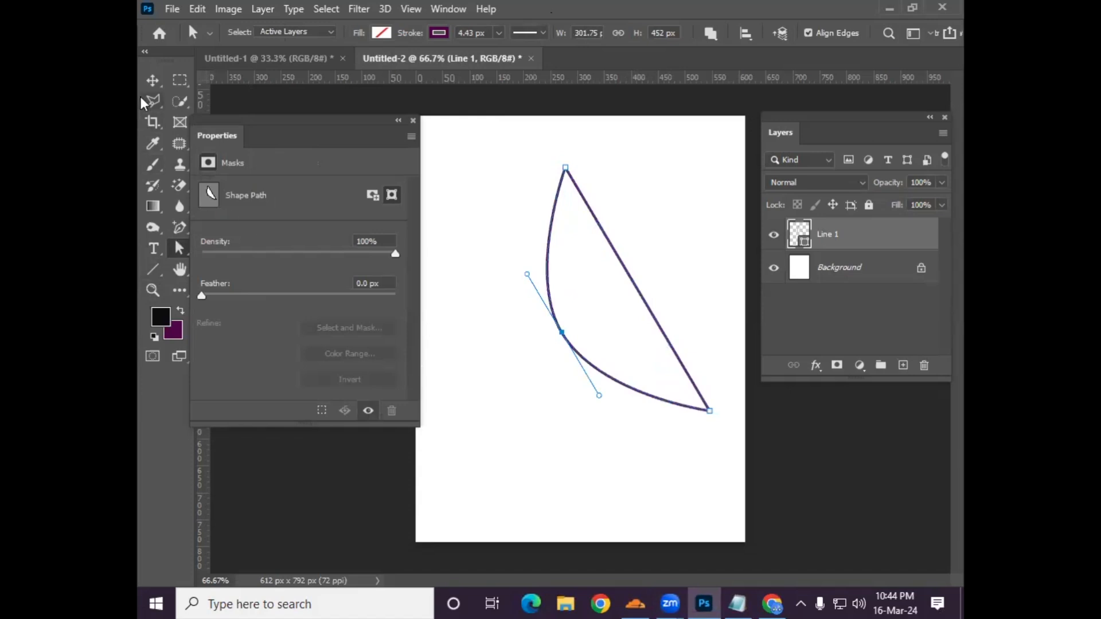
Step: Delete the curved line shape from the page
click(152, 81)
drag(504, 178, 687, 360)
key(Delete)
Step: Draw a rectangle about 215 × 316 px near the page centre, with a dark purple fill and no stroke
drag(149, 267, 212, 267)
drag(542, 198, 658, 368)
click(317, 33)
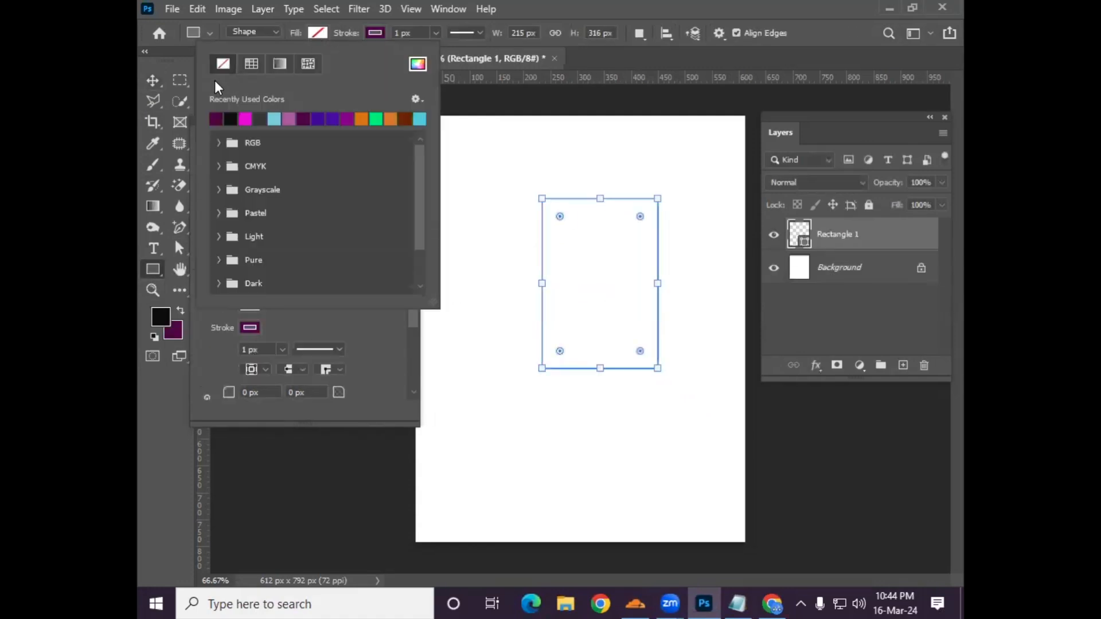
click(216, 118)
click(370, 34)
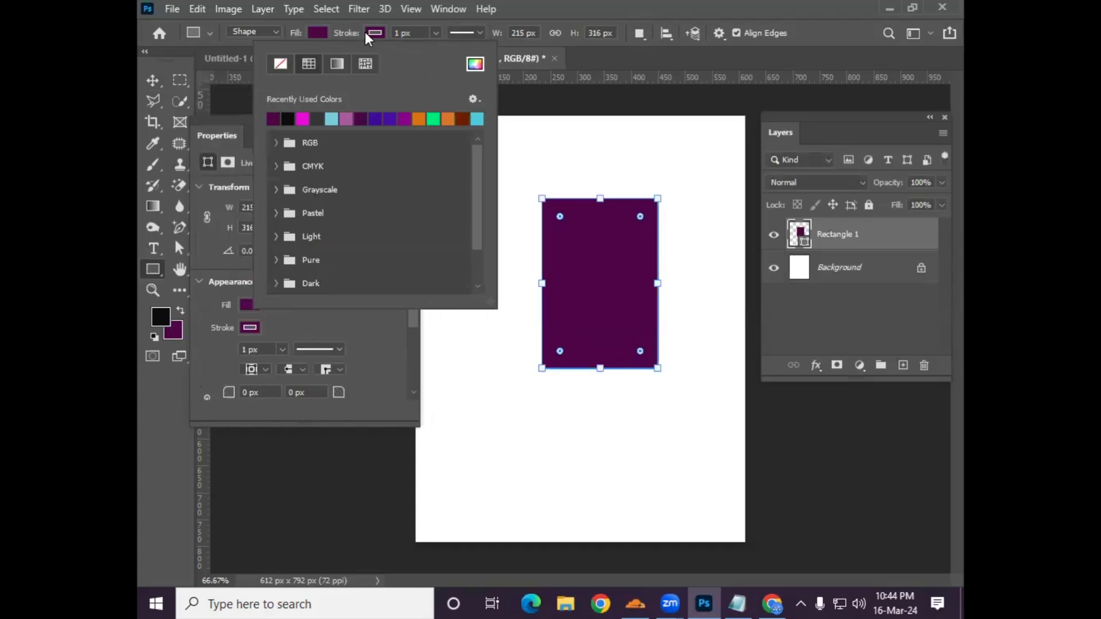
click(280, 64)
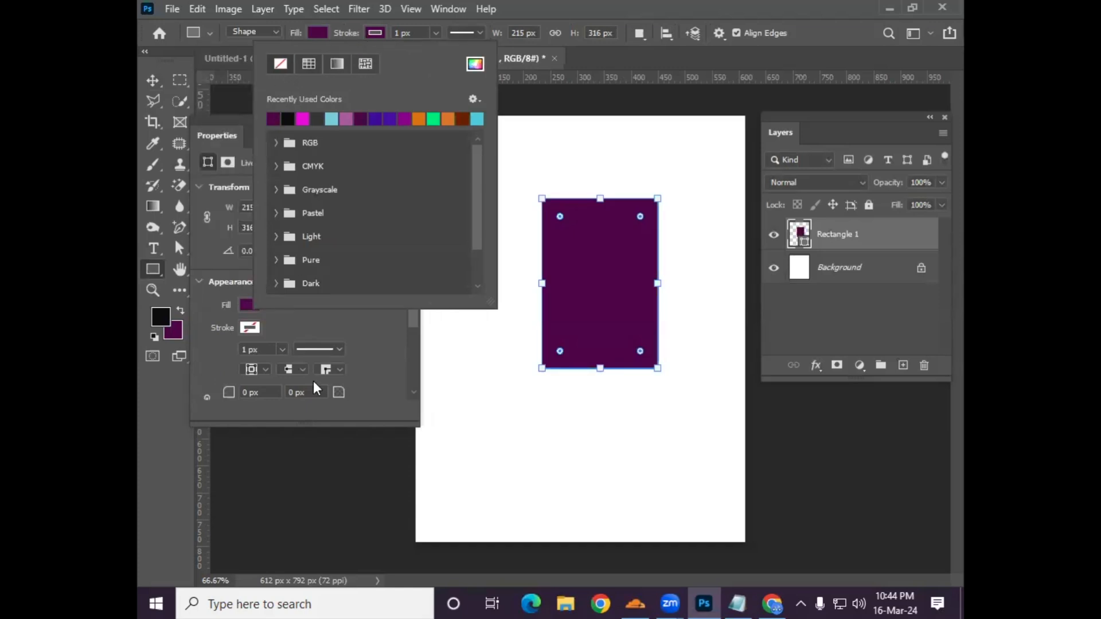
click(577, 454)
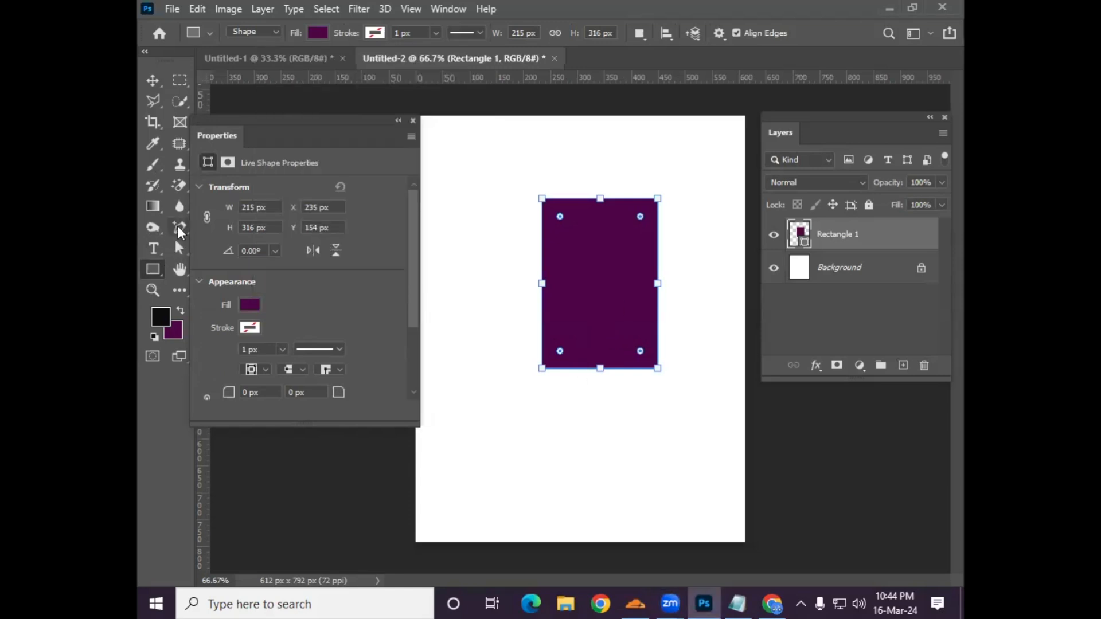
Step: Close the shape properties and add an anchor point at the middle of the rectangle's left edge
click(413, 120)
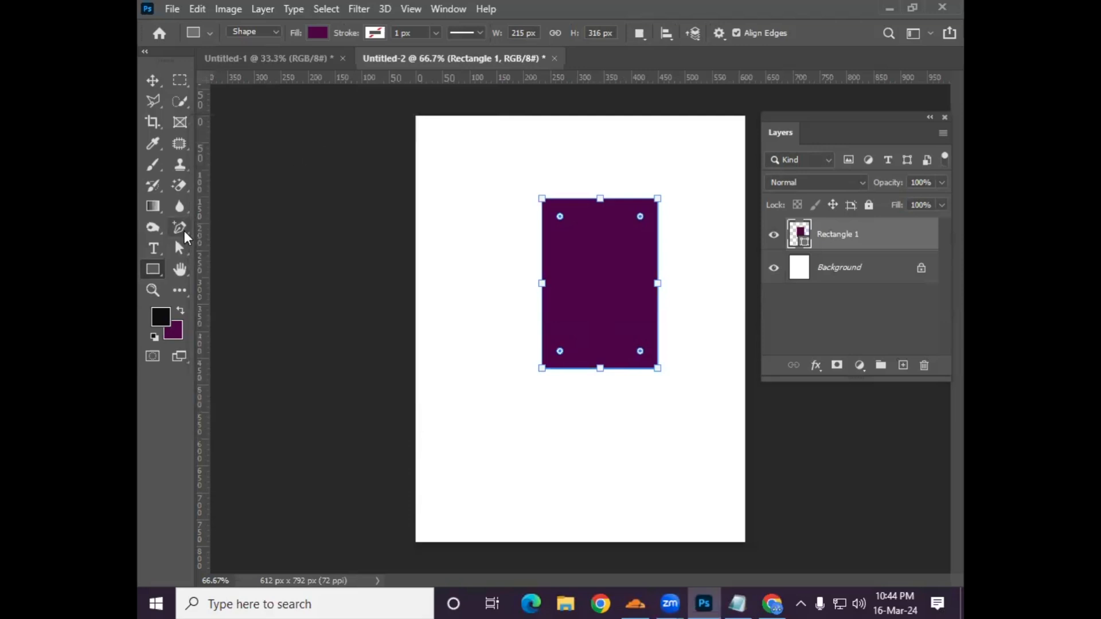
right_click(185, 236)
click(198, 270)
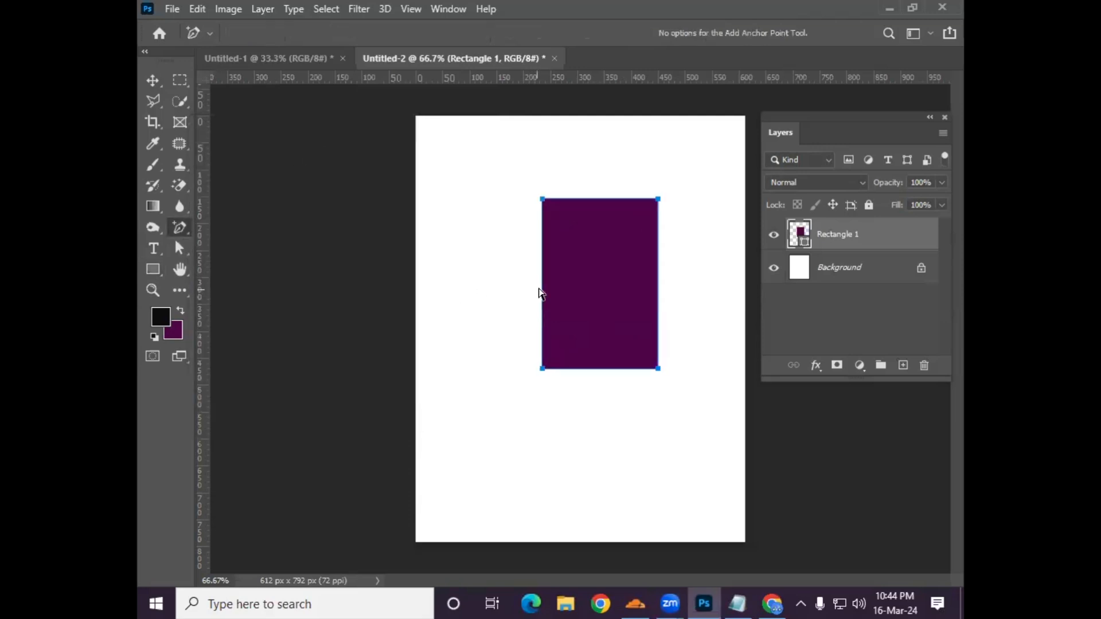
click(542, 284)
Step: Pull the new left-edge anchor outward until the shape is about 305 px wide, and lengthen both its handles vertically to round the side
click(179, 248)
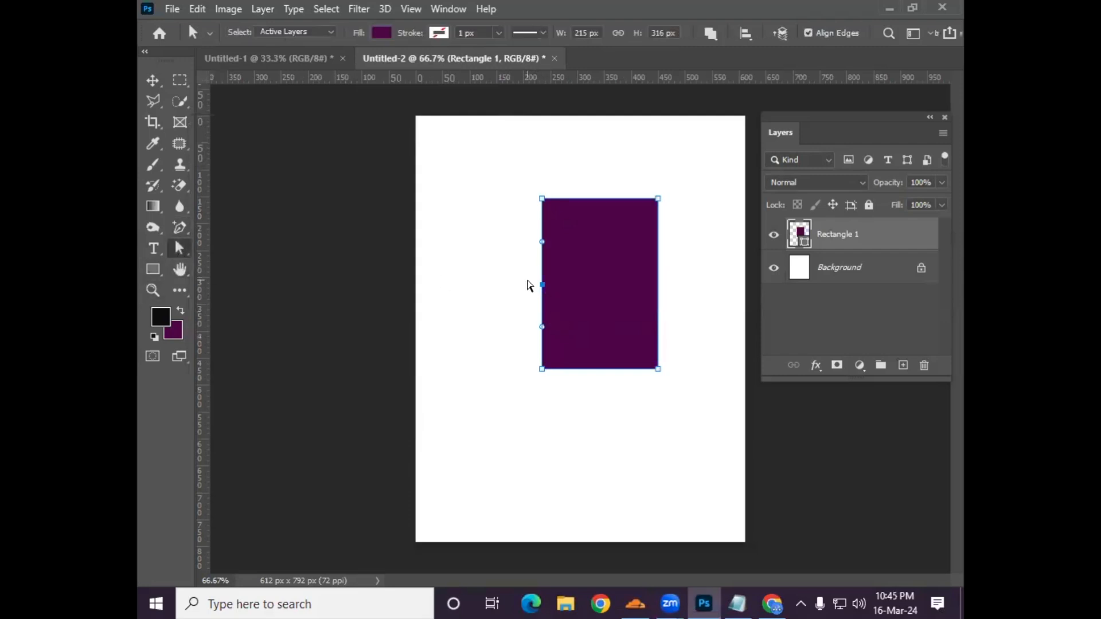
drag(542, 284, 494, 282)
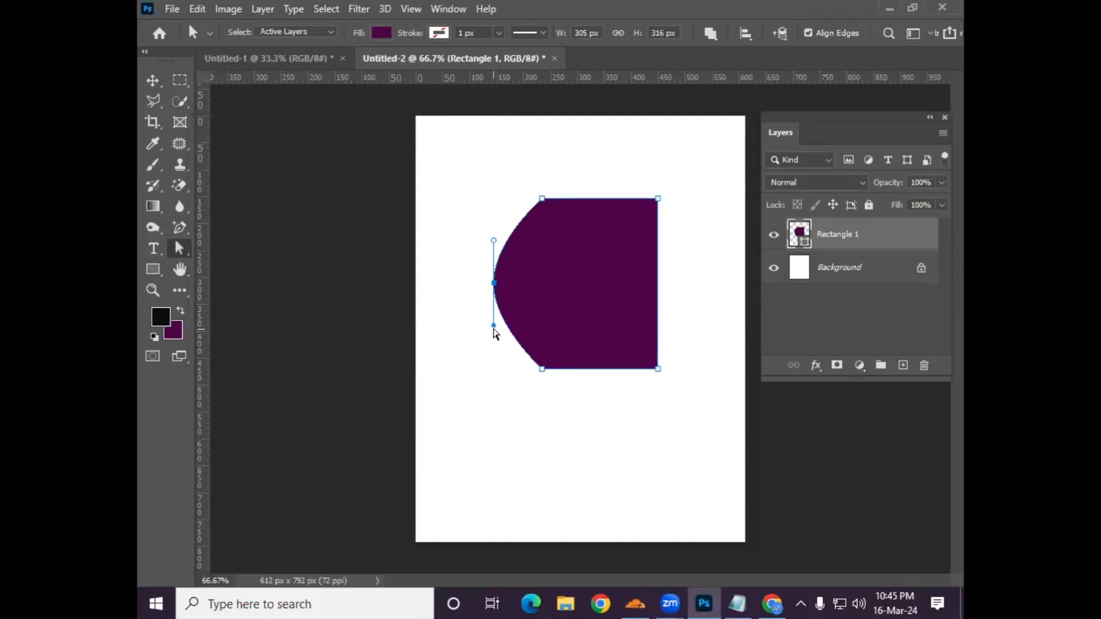
drag(494, 325, 492, 389)
drag(494, 241, 492, 175)
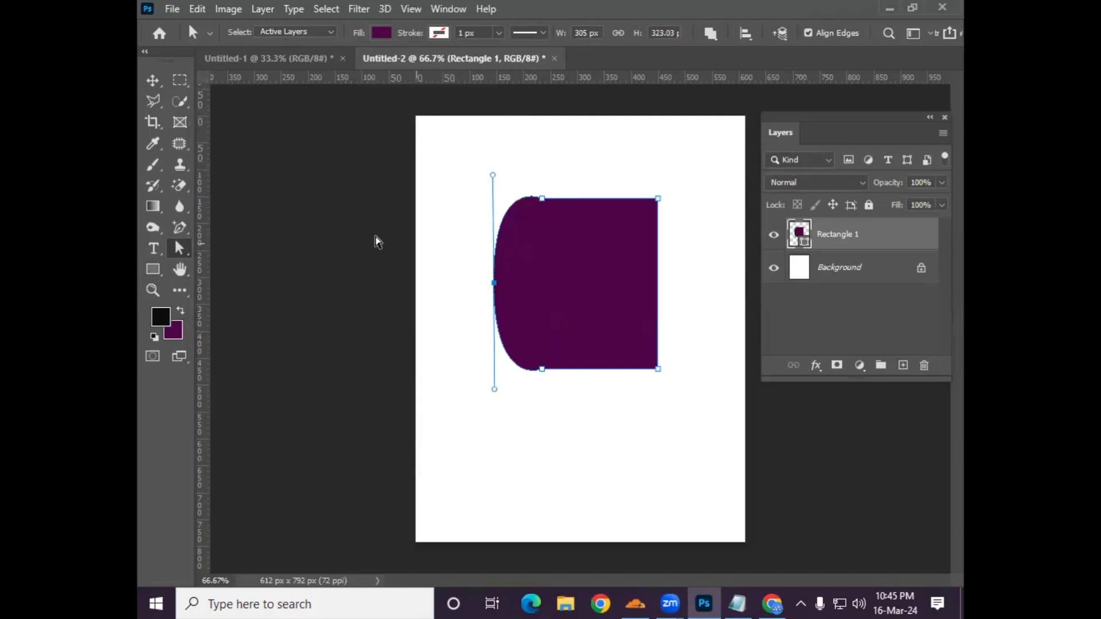
Step: Delete the purple shape with the rounded left side and switch to the Line tool
click(164, 84)
click(157, 270)
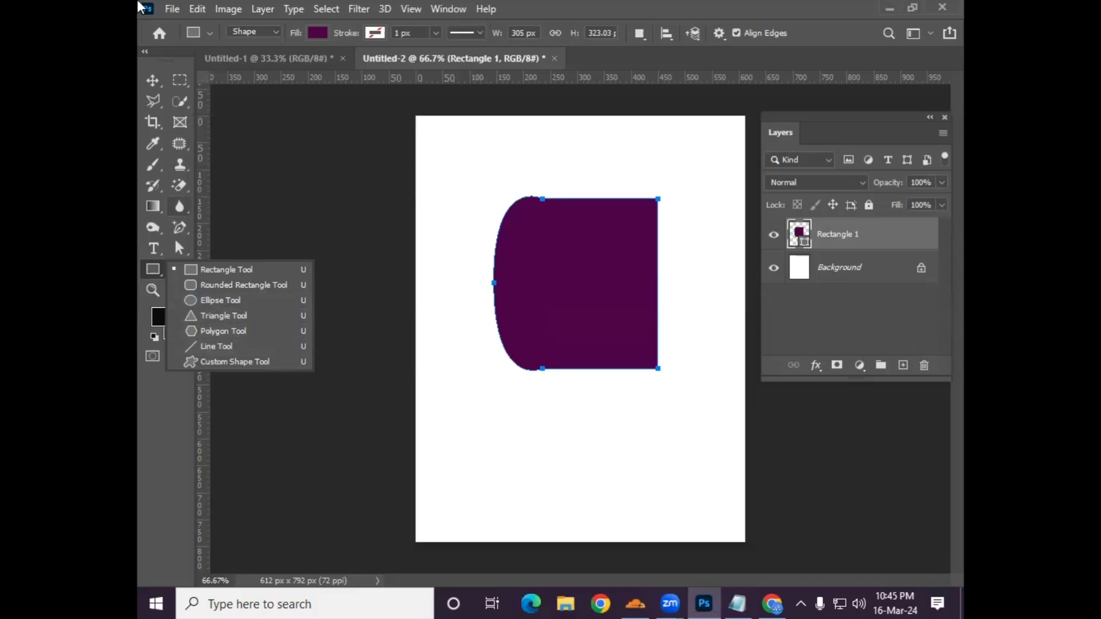
click(238, 344)
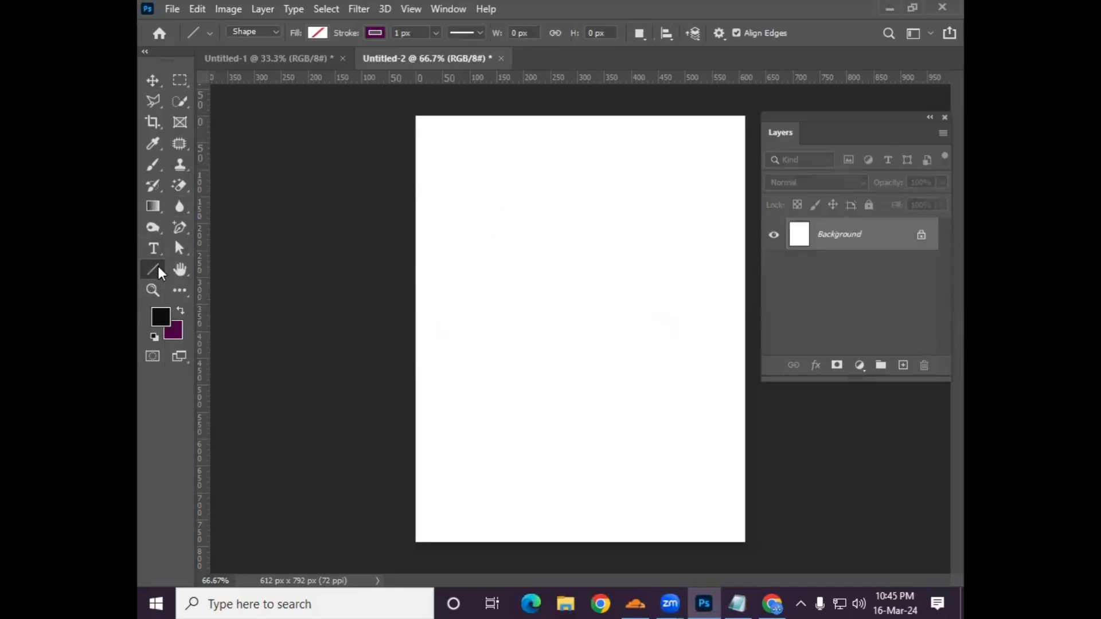
Step: Draw a tree about 347 × 542 px on the page with the Custom Shape tool, using no fill and a 1 px dark purple stroke
right_click(158, 267)
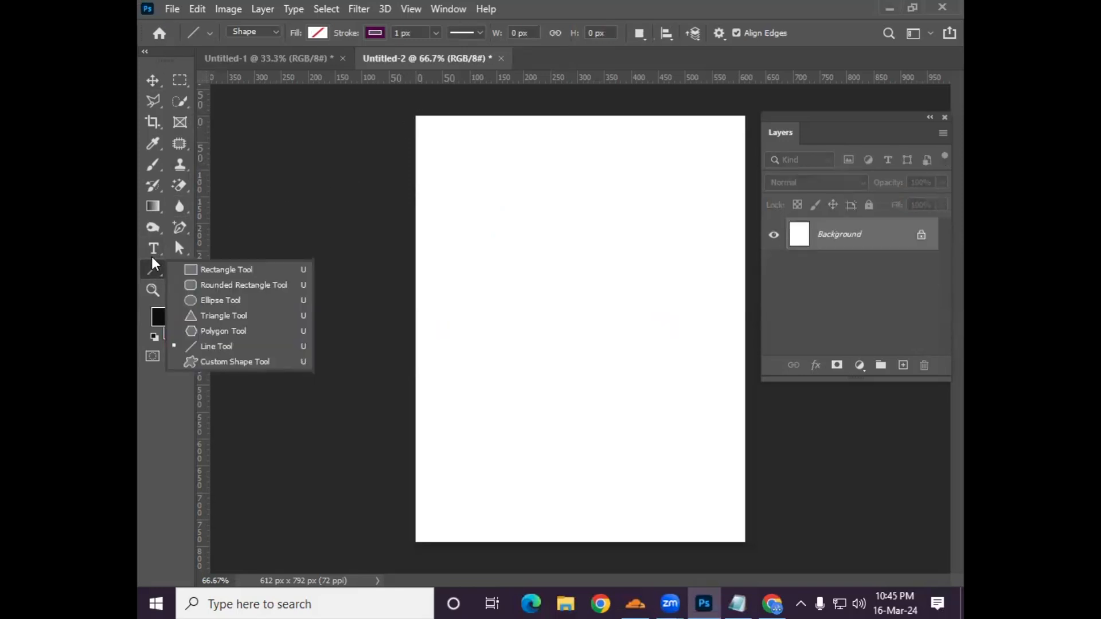
click(248, 363)
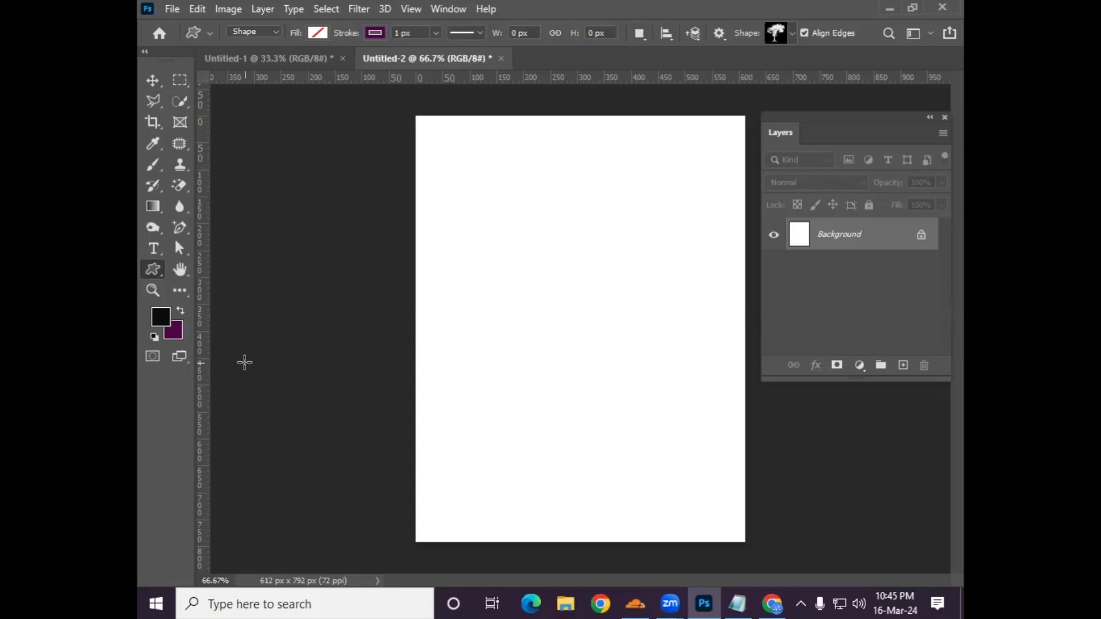
click(155, 167)
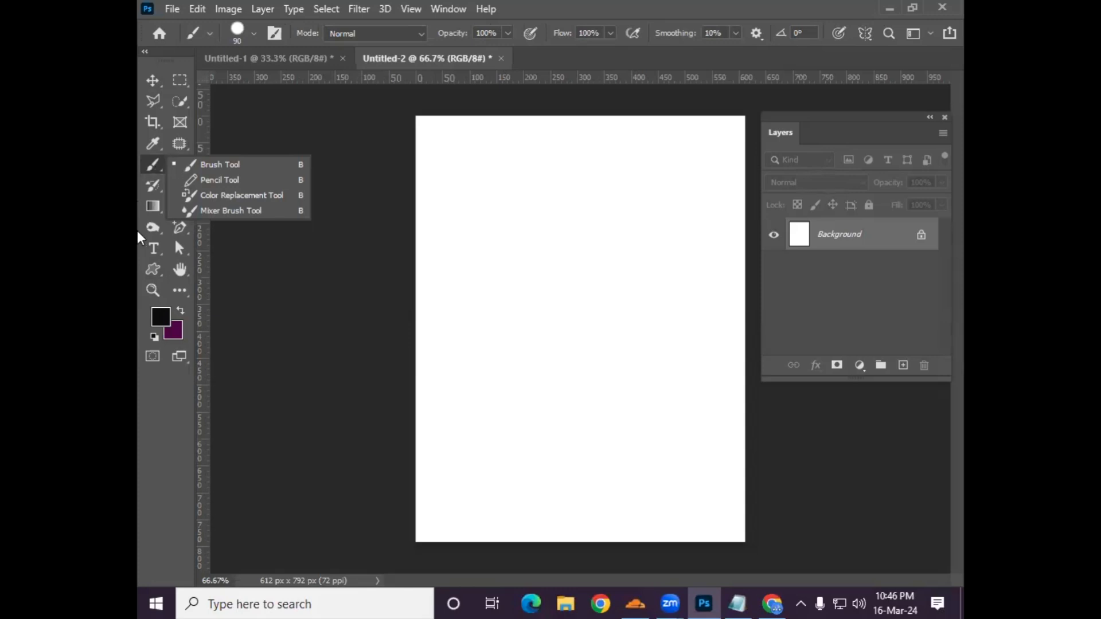
click(146, 264)
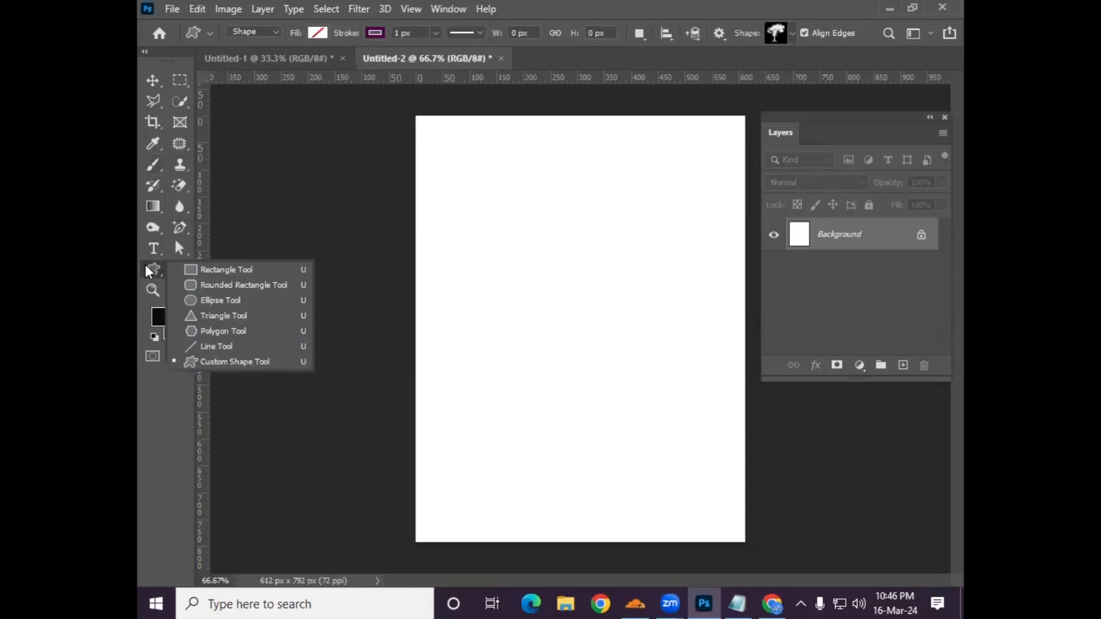
click(235, 363)
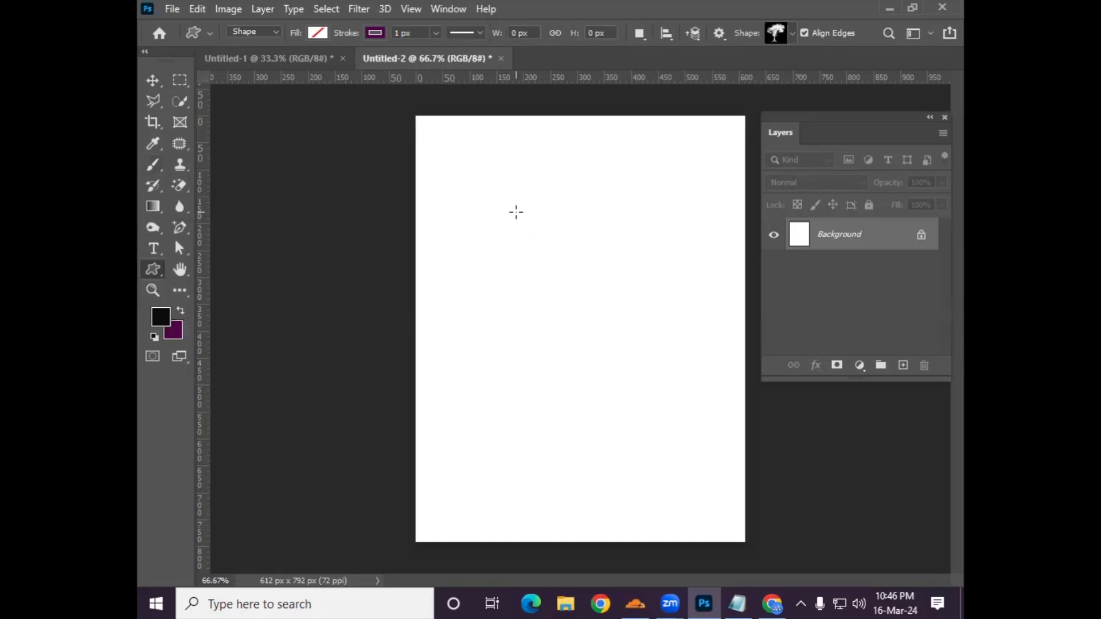
drag(481, 181, 666, 471)
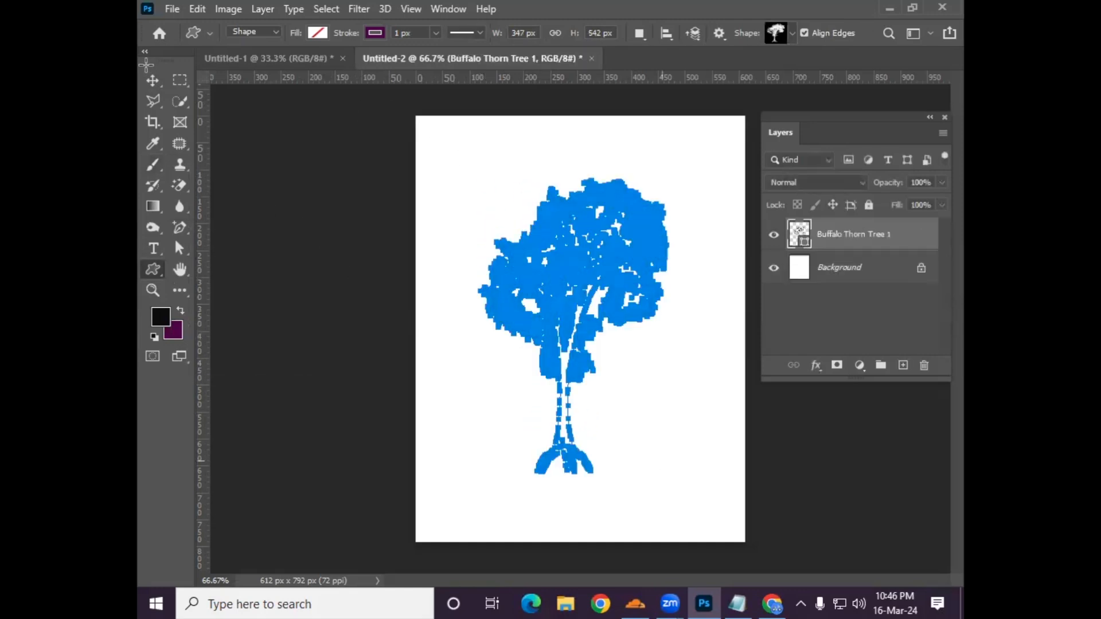
Step: Select the tree shape on the page and delete it
click(154, 82)
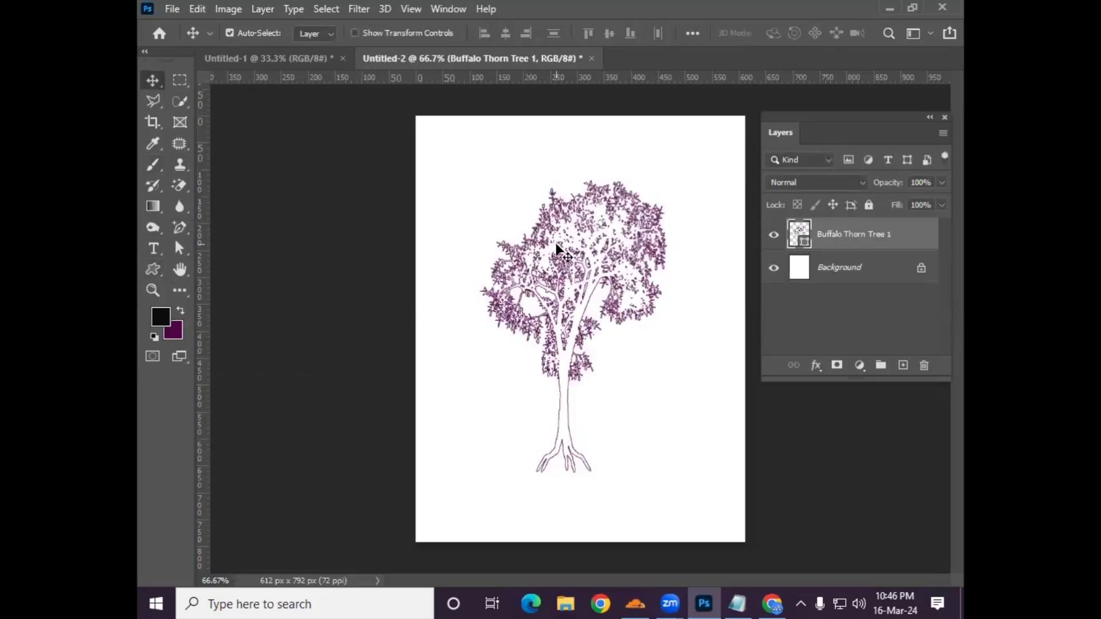
drag(482, 184, 626, 352)
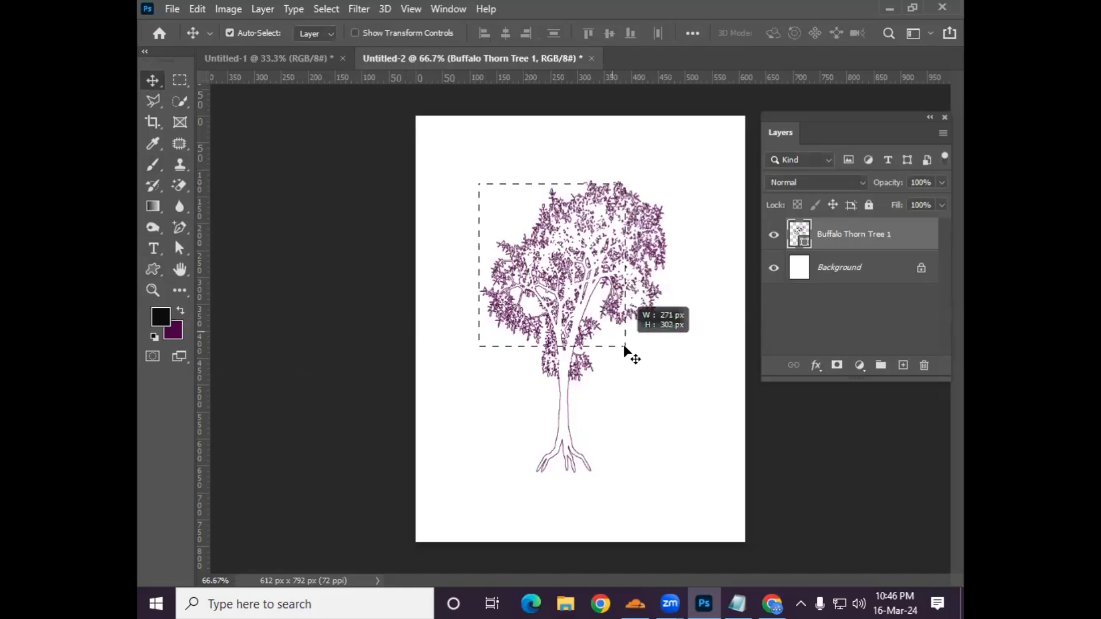
key(Delete)
Step: Choose the tiger from the Wild Animals custom shapes and draw it about 409 × 416 px on the page
click(152, 271)
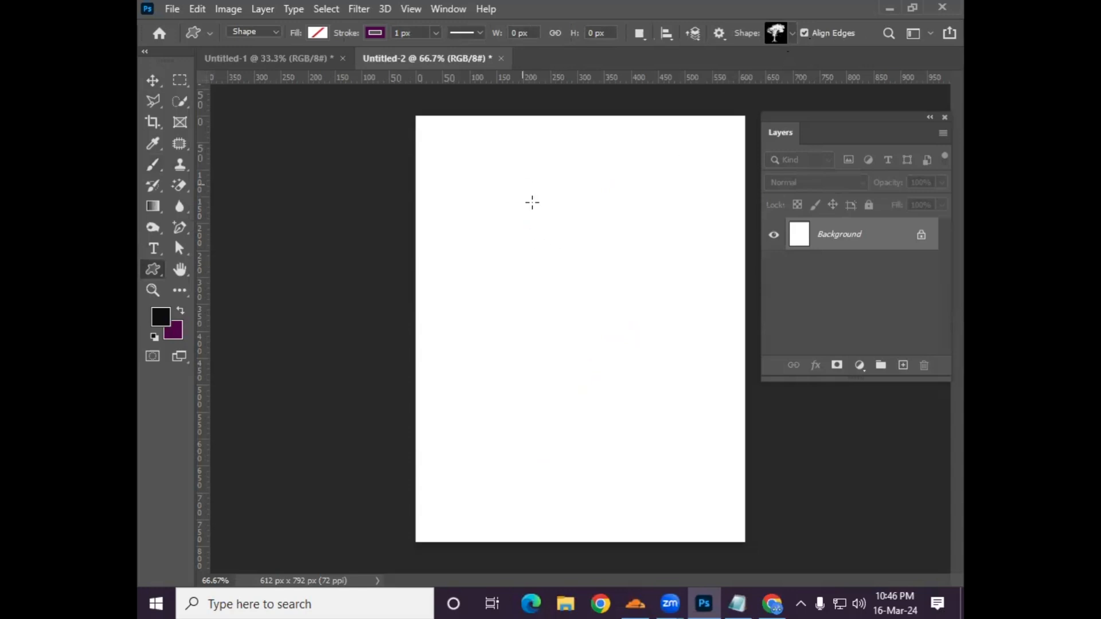
click(792, 33)
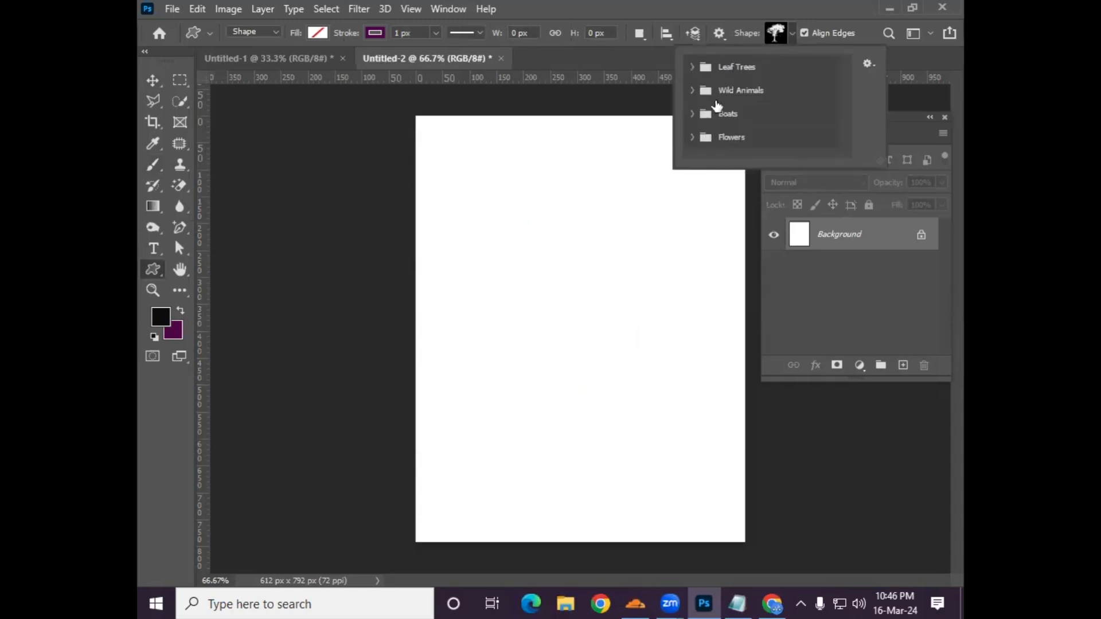
click(691, 91)
click(713, 115)
drag(482, 198, 703, 424)
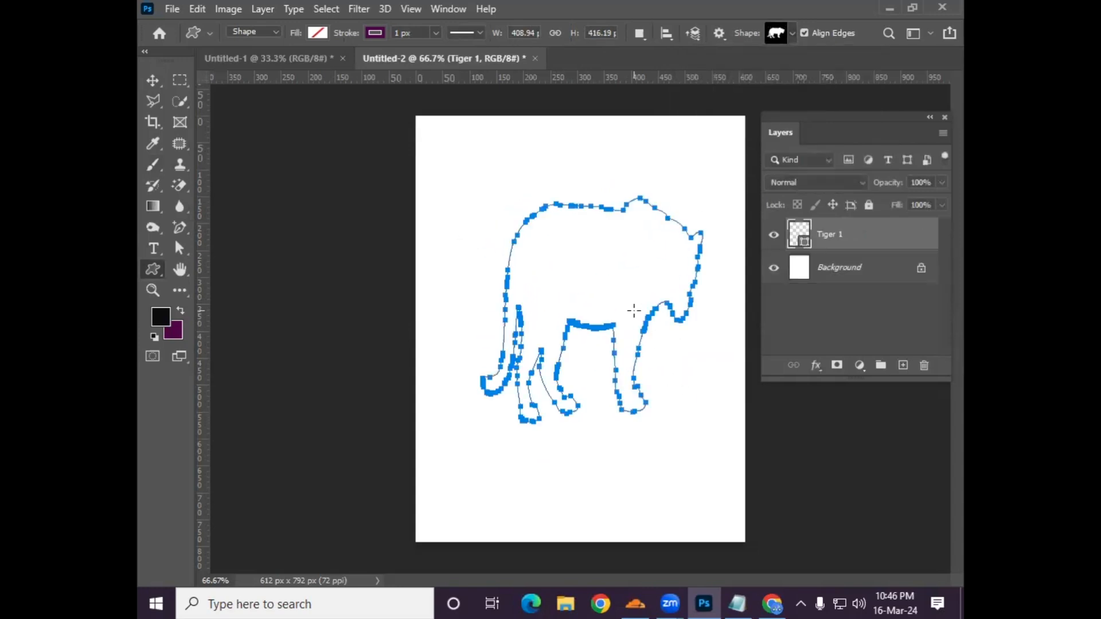
Step: Fill the tiger shape with dark purple
click(321, 35)
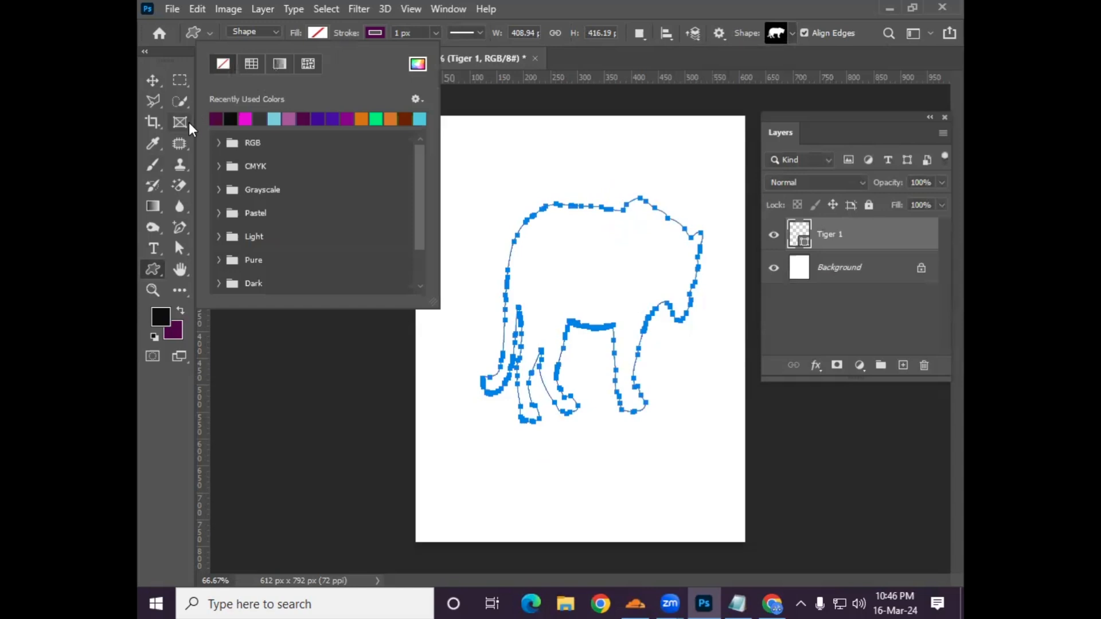
click(217, 117)
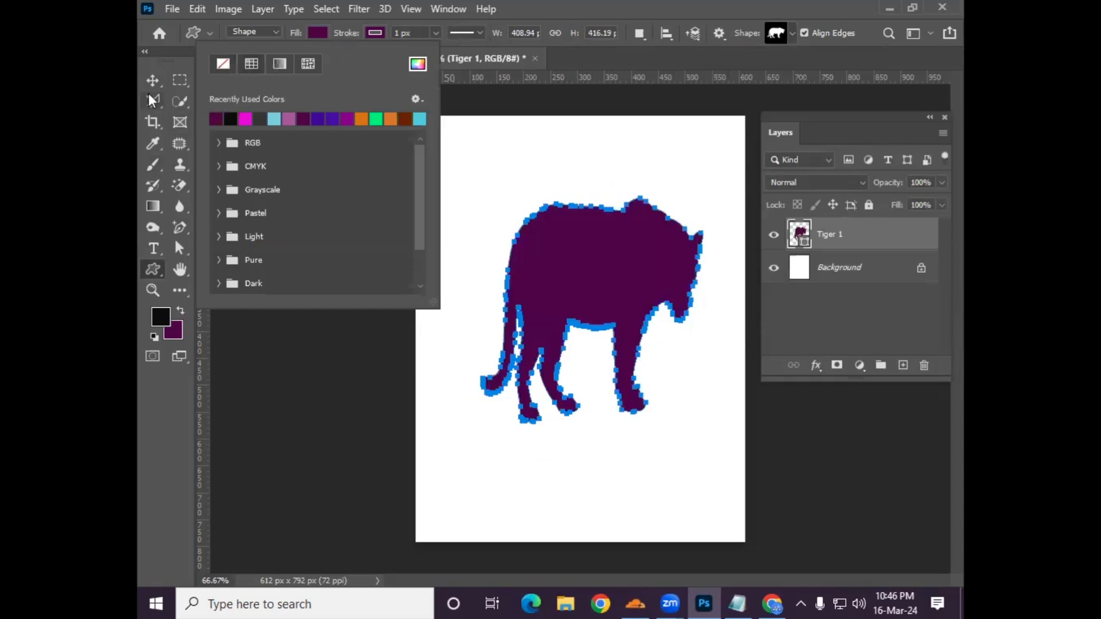
key(m)
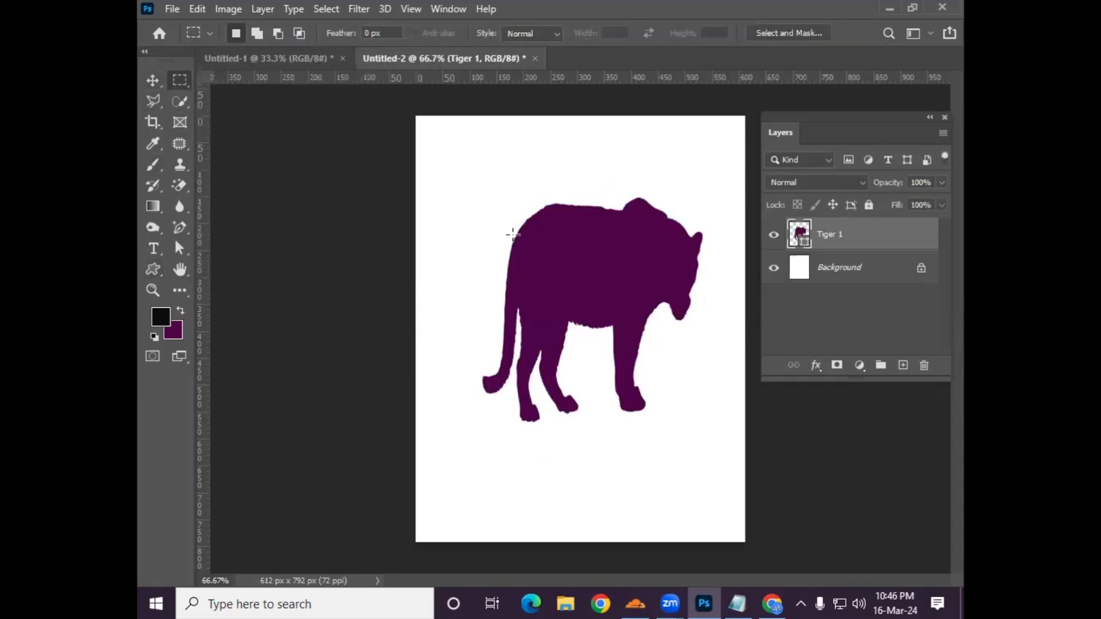
Step: Reshape the tiger with the Direct Selection tool by shifting the anchor points of its front leg forward and its tail tip outward
click(178, 248)
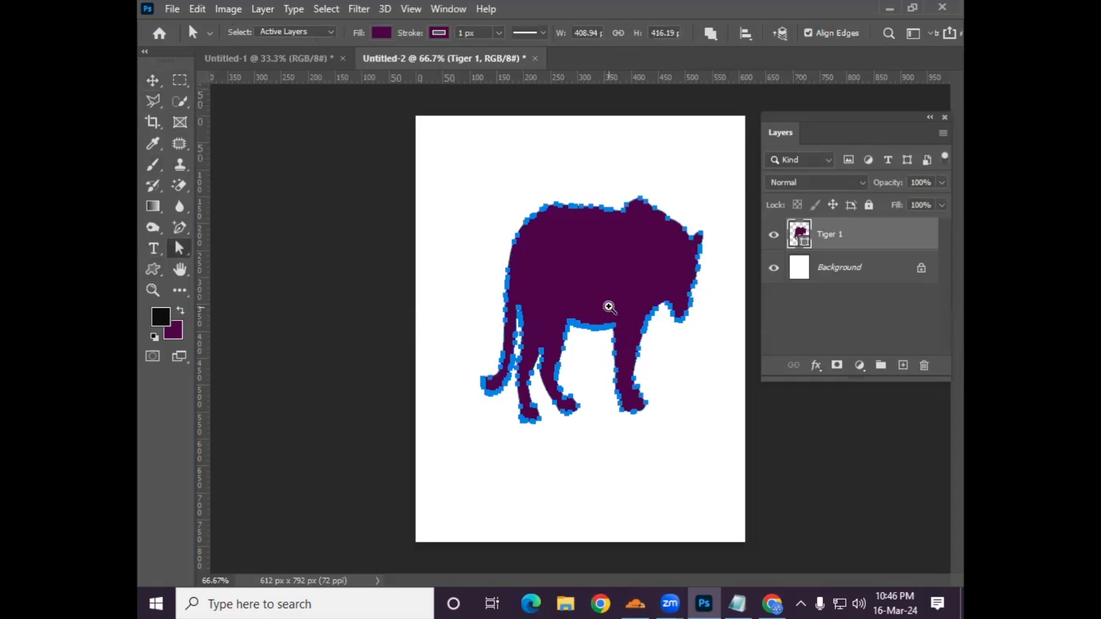
ctrl+click(610, 308)
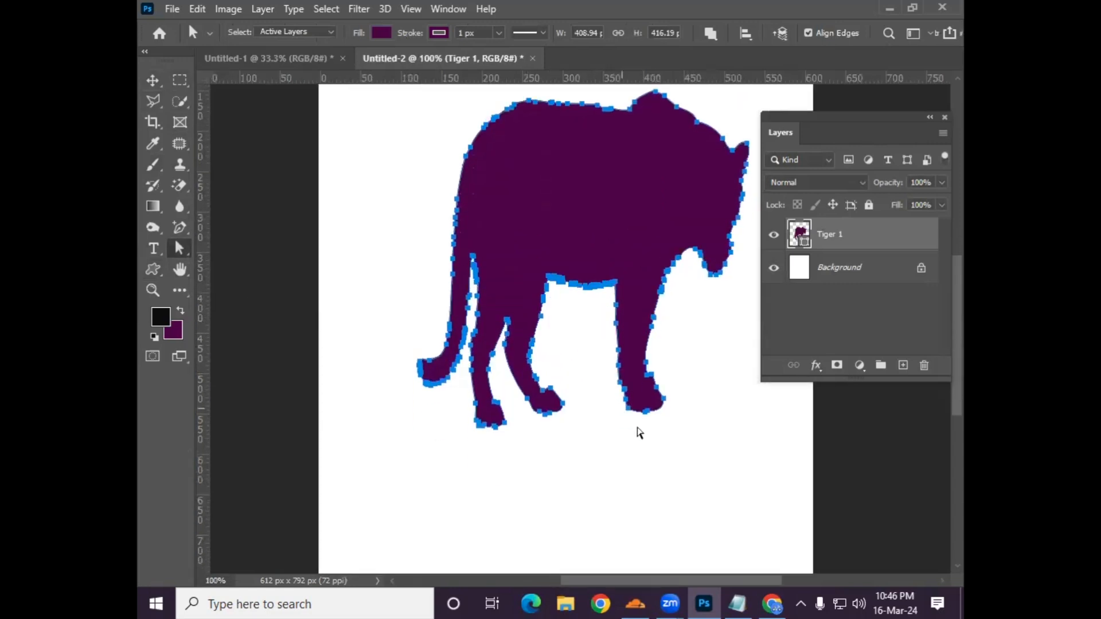
drag(602, 304, 704, 456)
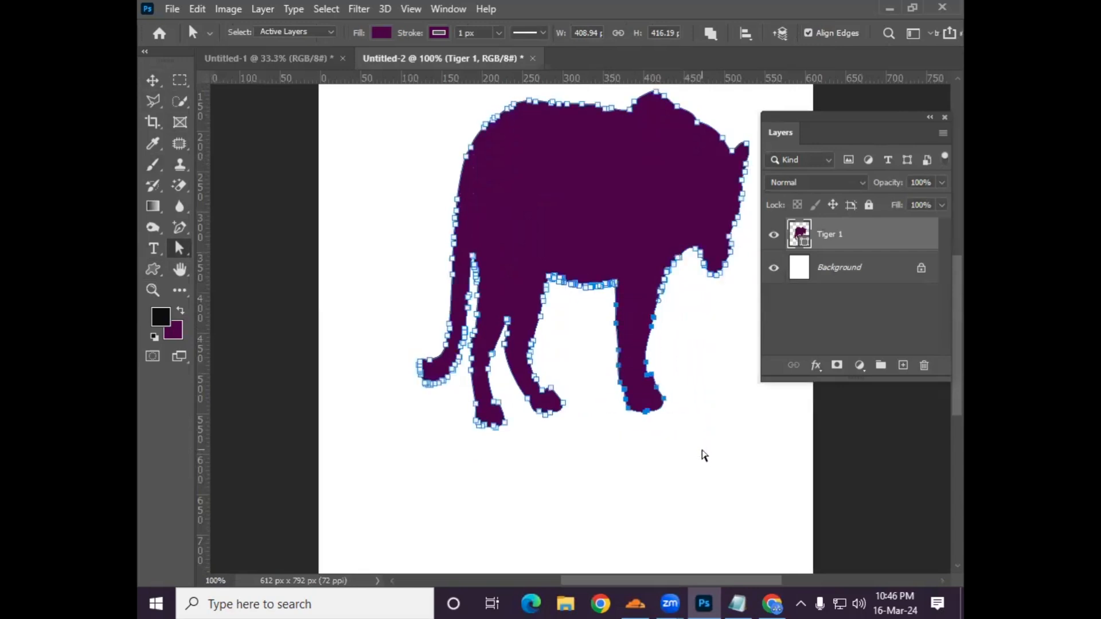
drag(646, 420, 659, 414)
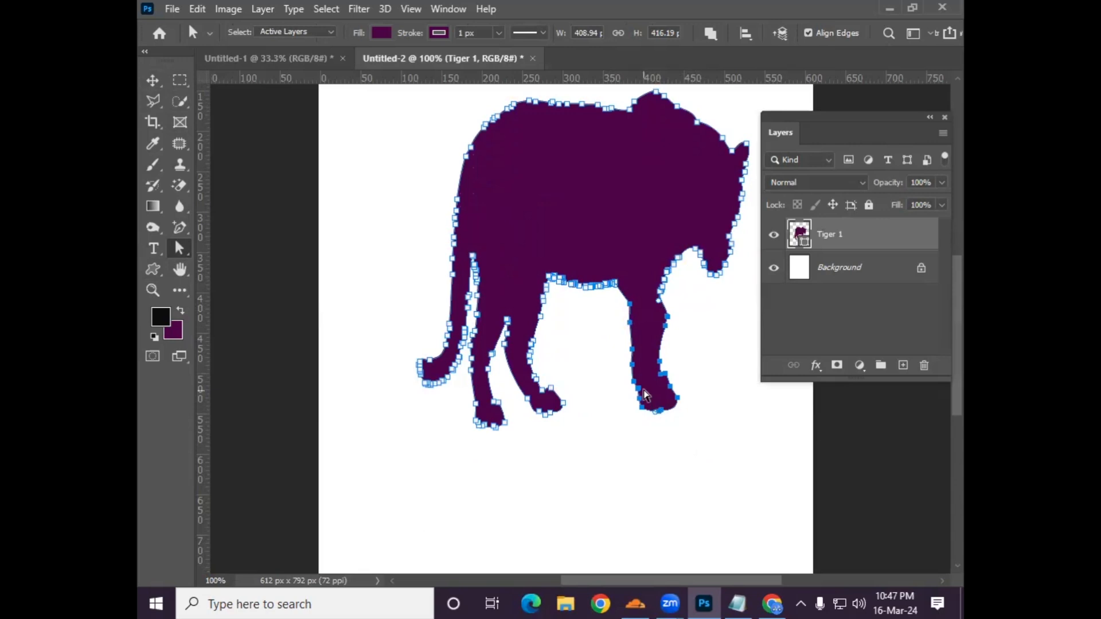
drag(391, 350, 418, 390)
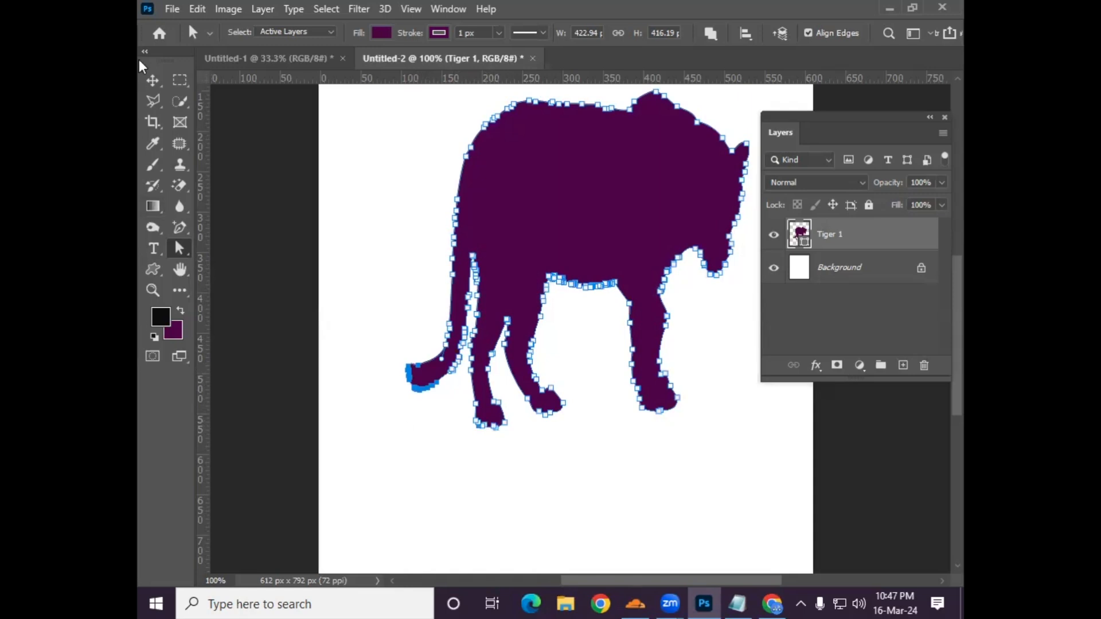
Step: Delete the purple tiger shape from the page
click(153, 80)
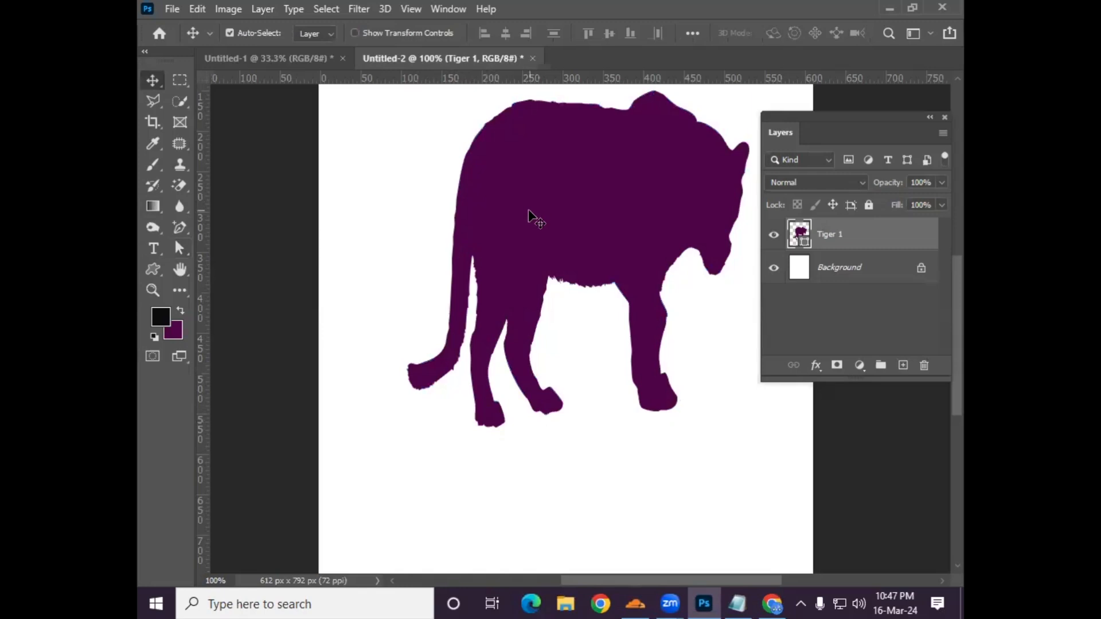
key(Delete)
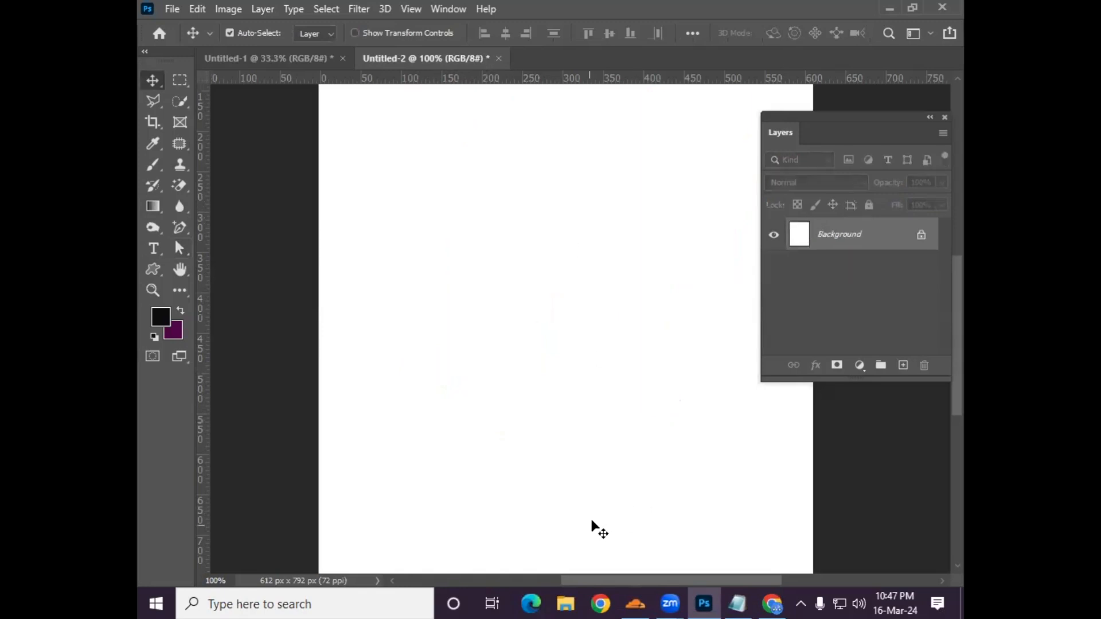
Step: Switch to Chrome and open the brusheezy.com website in a new tab
click(773, 604)
click(567, 15)
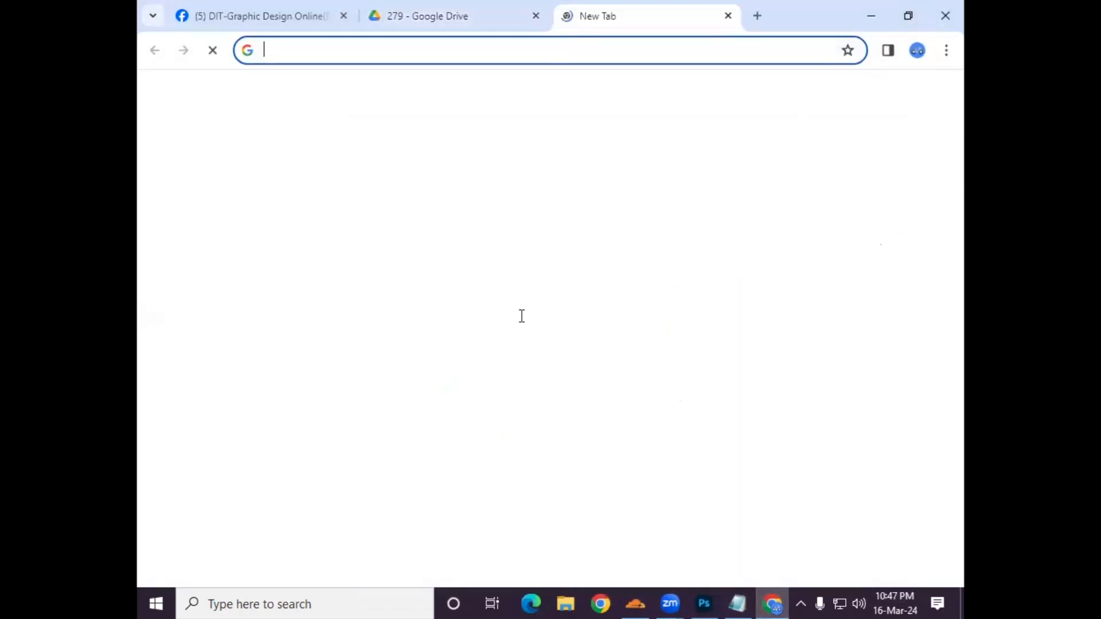
click(533, 326)
text(br)
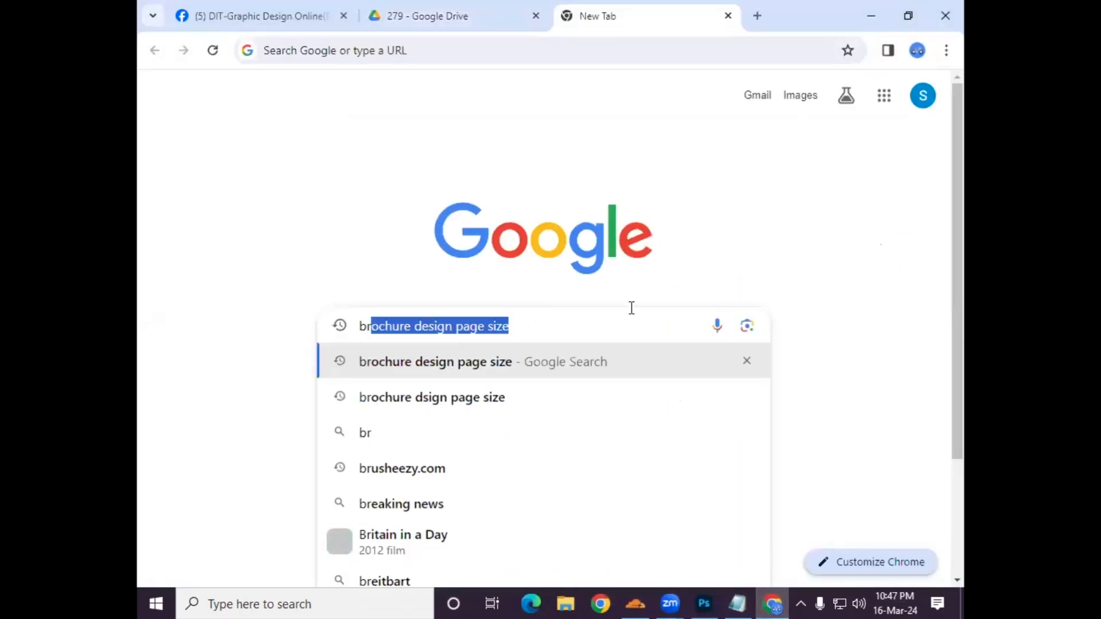
text(ushezzy.com)
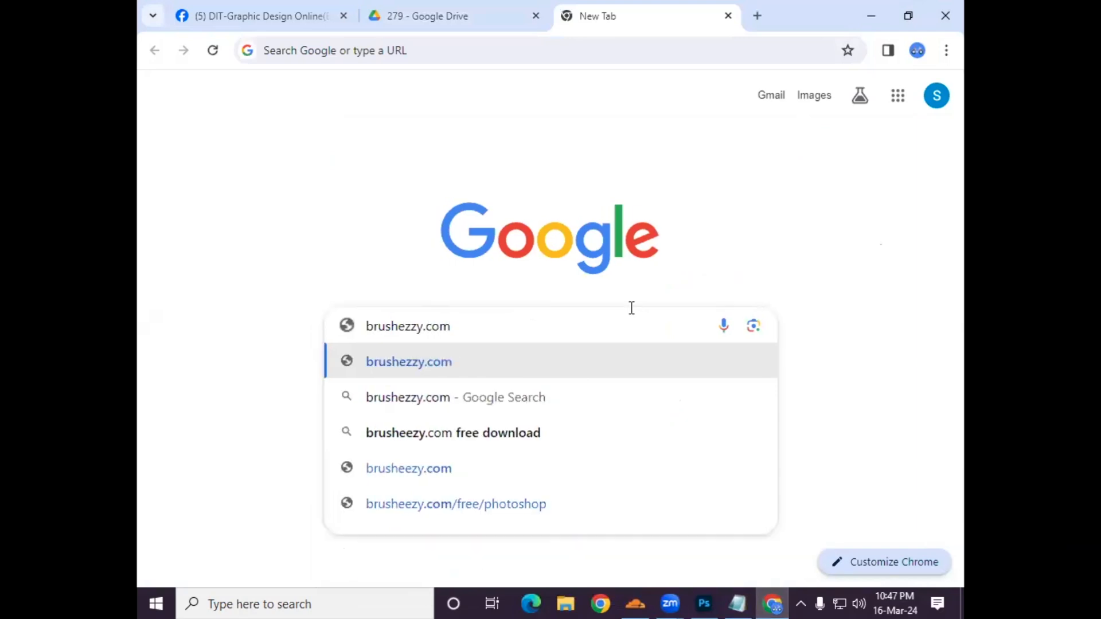
key(Return)
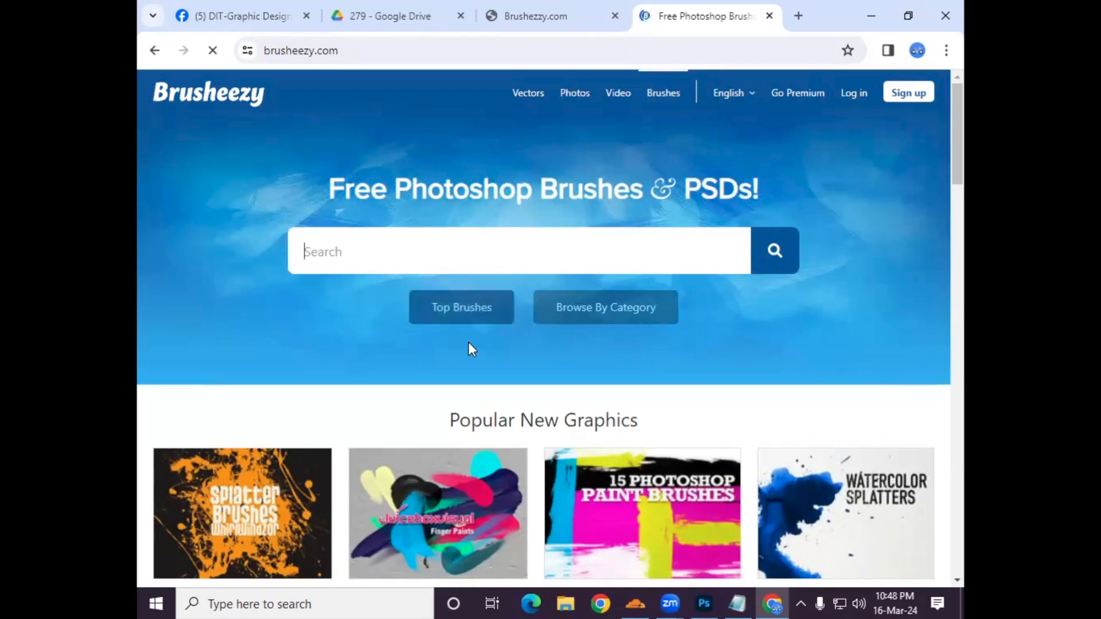
Step: Search Brusheezy for "castome shape"
click(420, 258)
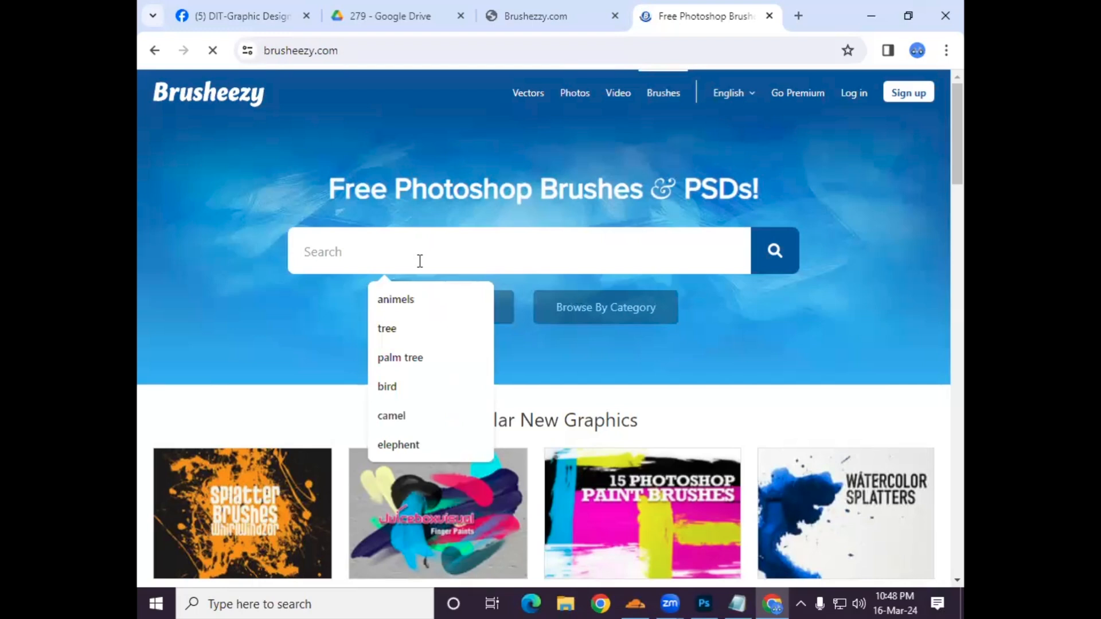
text(ca)
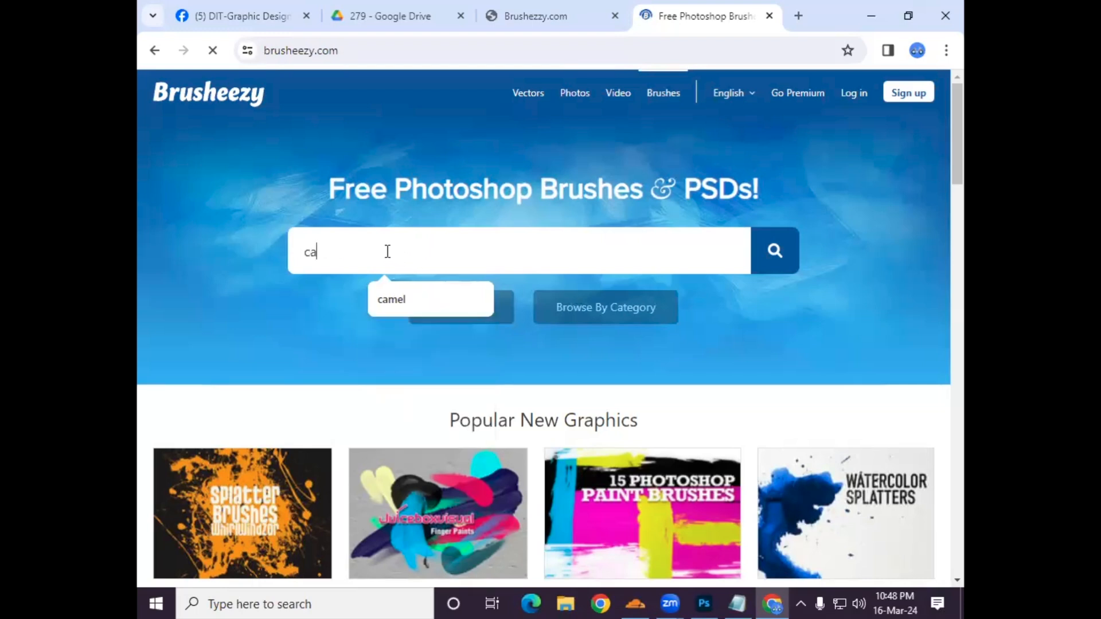
text(stome shape)
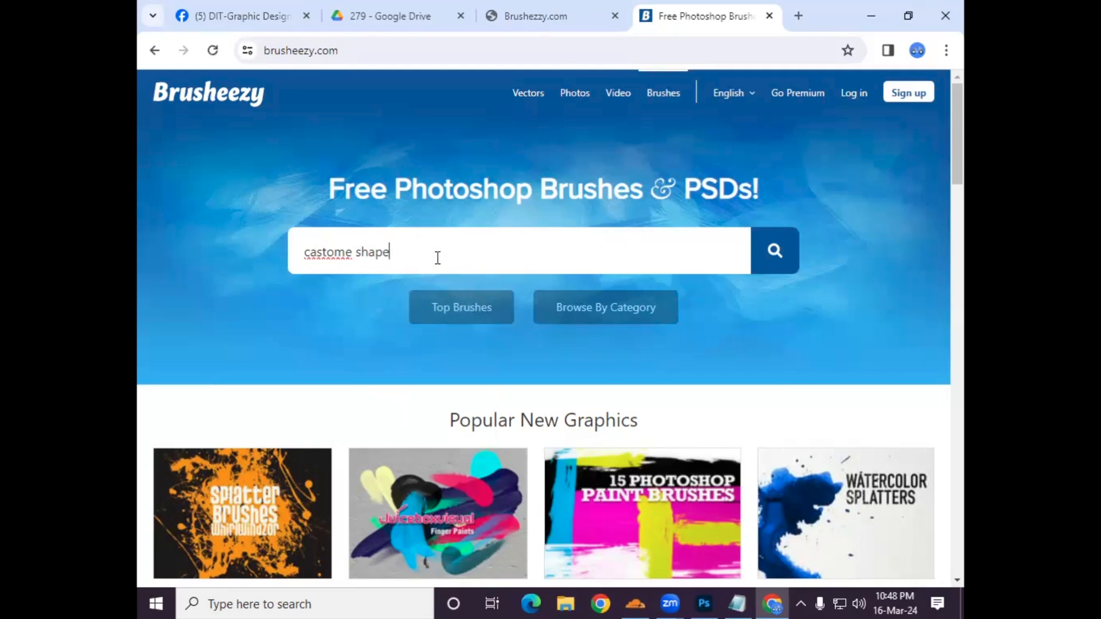
key(Return)
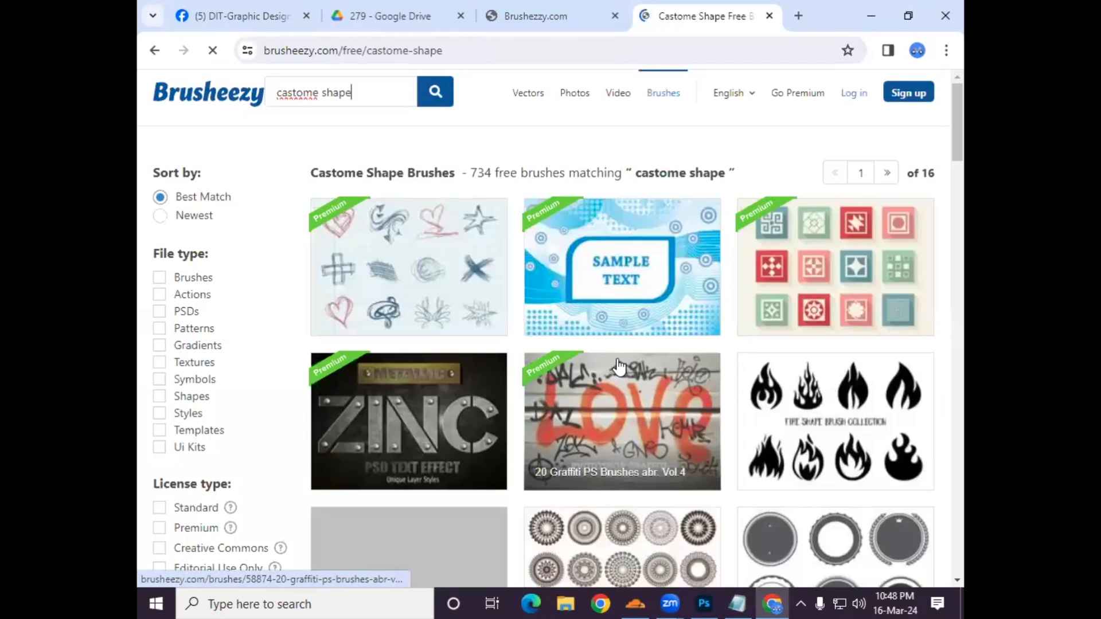
Step: Browse the search results for a shape set and open the Butterfly Shapes page
scroll(618, 365, down, 2)
scroll(619, 365, down, 5)
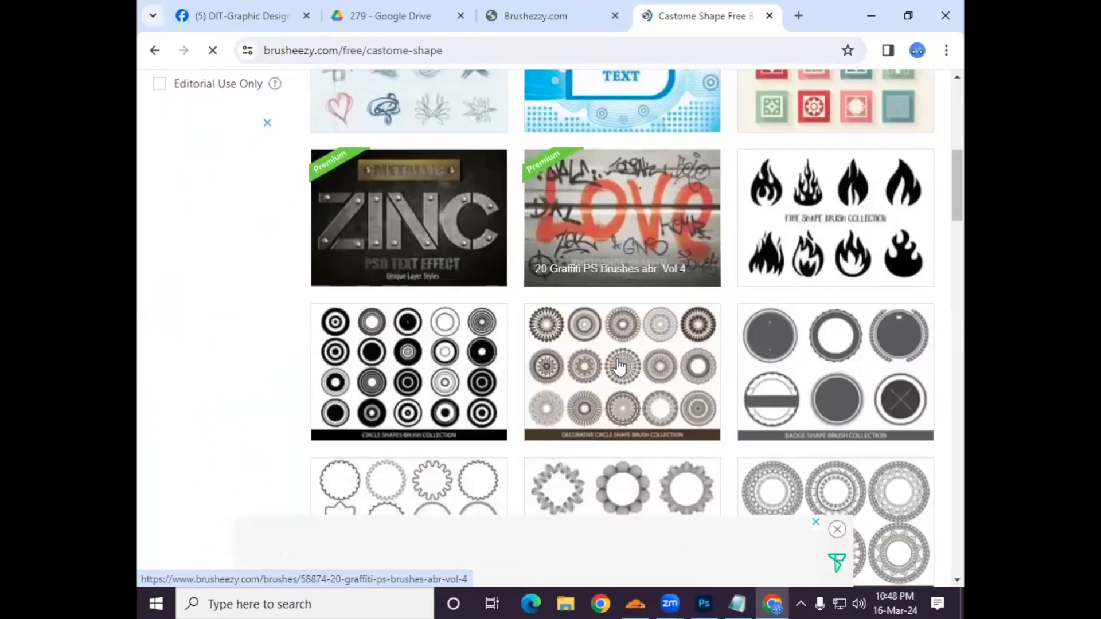
scroll(622, 359, down, 1)
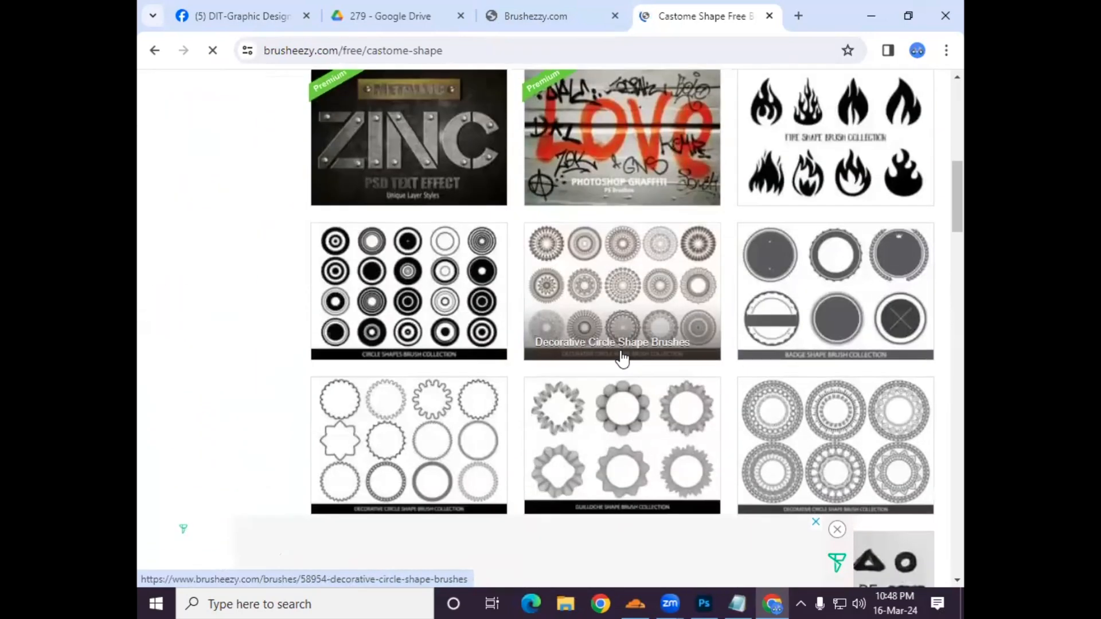
scroll(623, 359, down, 3)
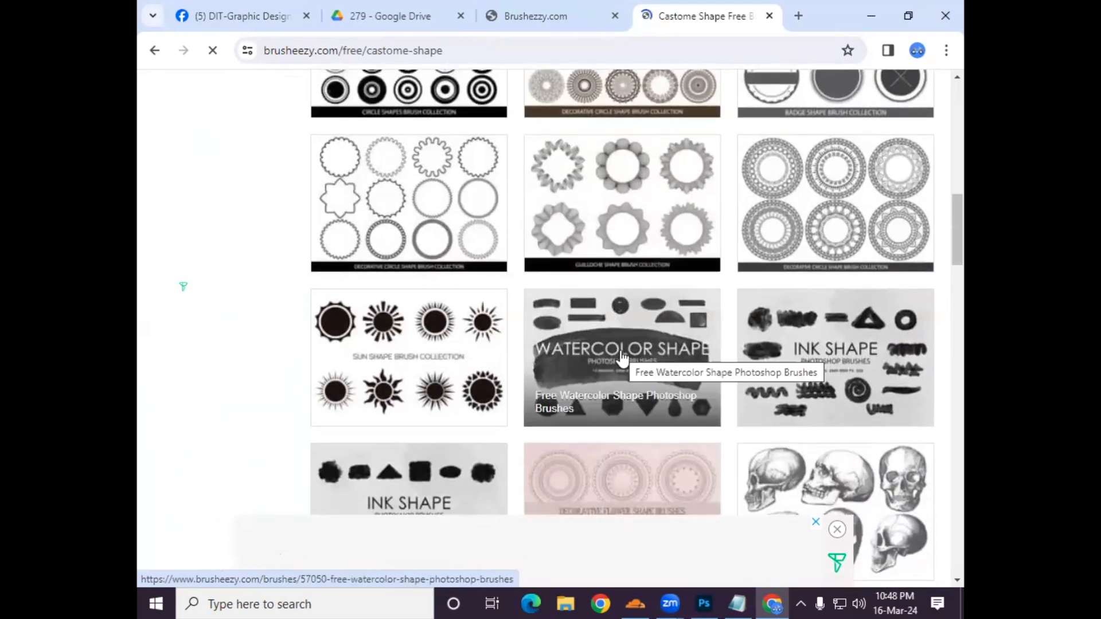
scroll(622, 357, down, 1)
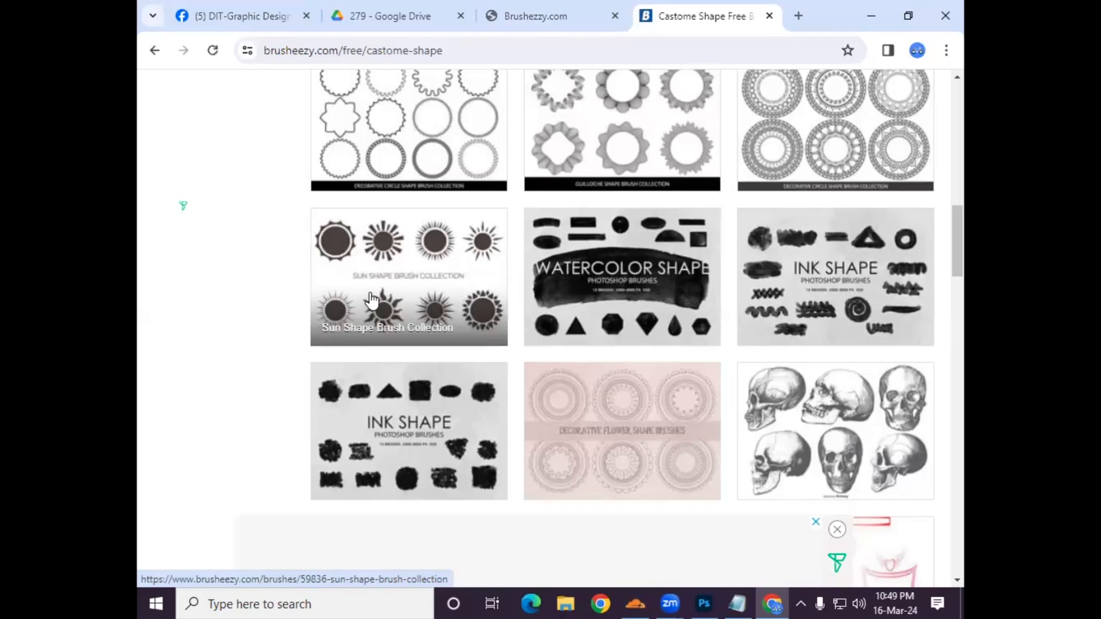
scroll(402, 302, down, 3)
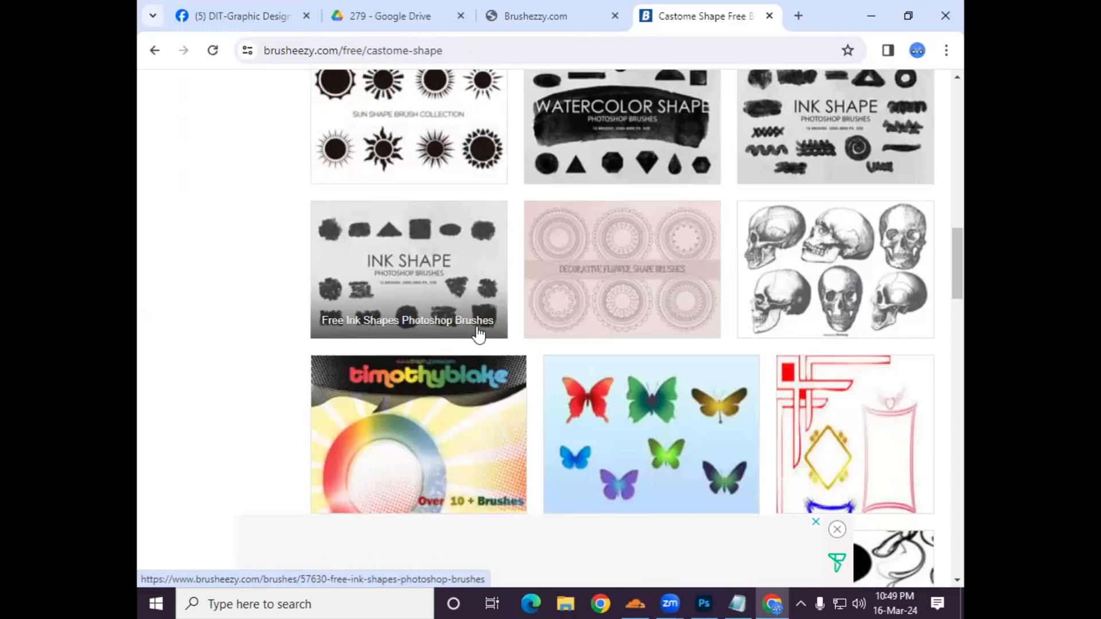
scroll(470, 321, down, 1)
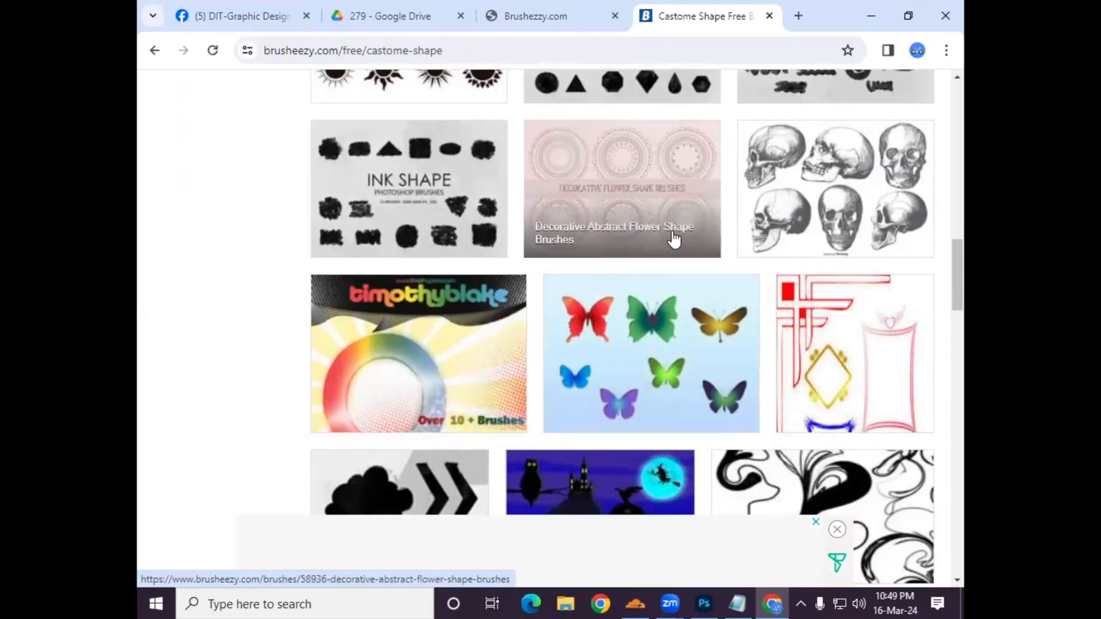
scroll(633, 256, down, 2)
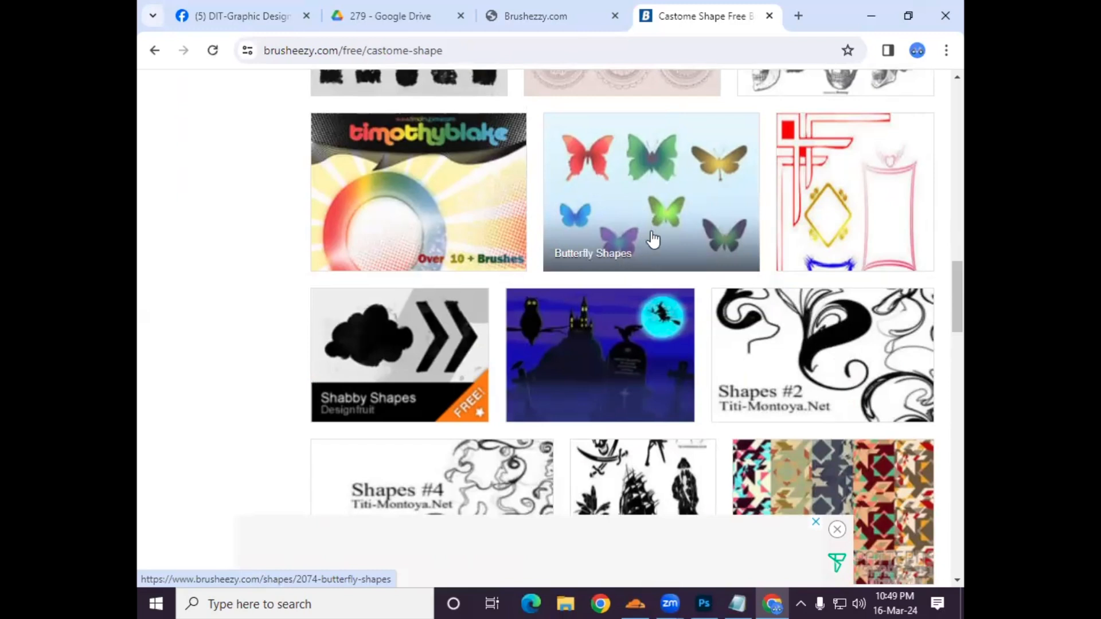
click(645, 187)
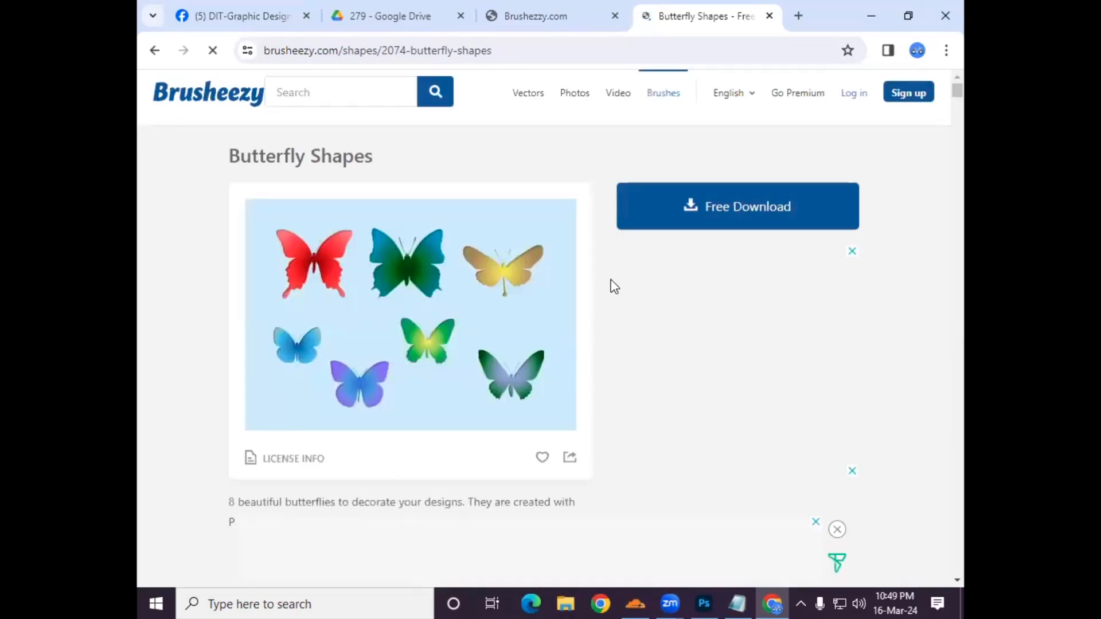
Step: Download the free Butterfly Shapes set from its page
scroll(598, 301, down, 2)
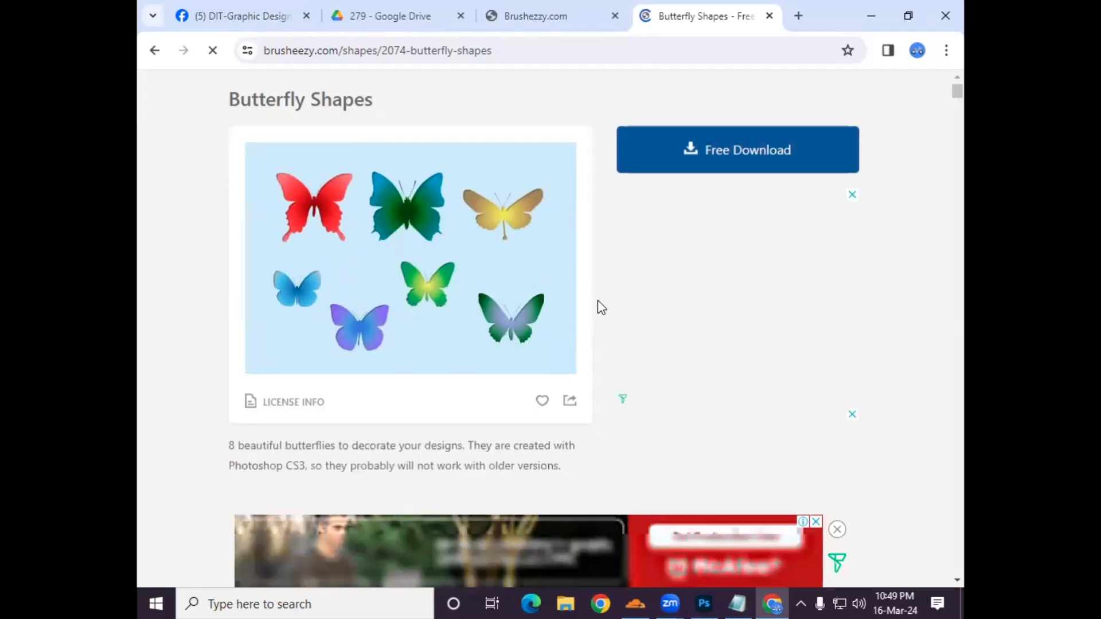
scroll(598, 302, up, 2)
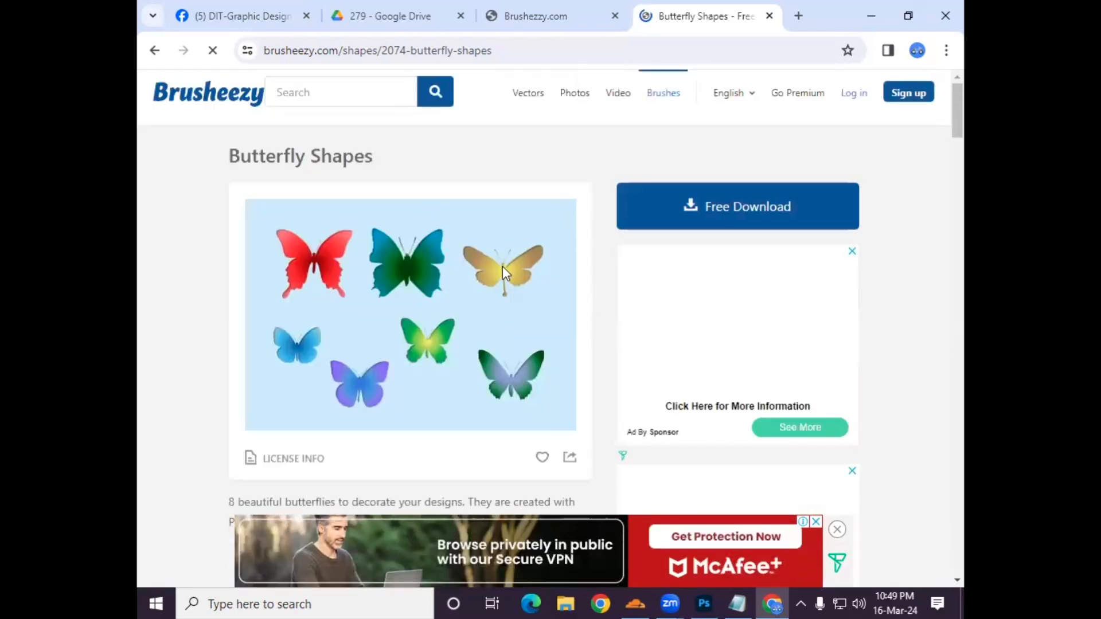
click(729, 221)
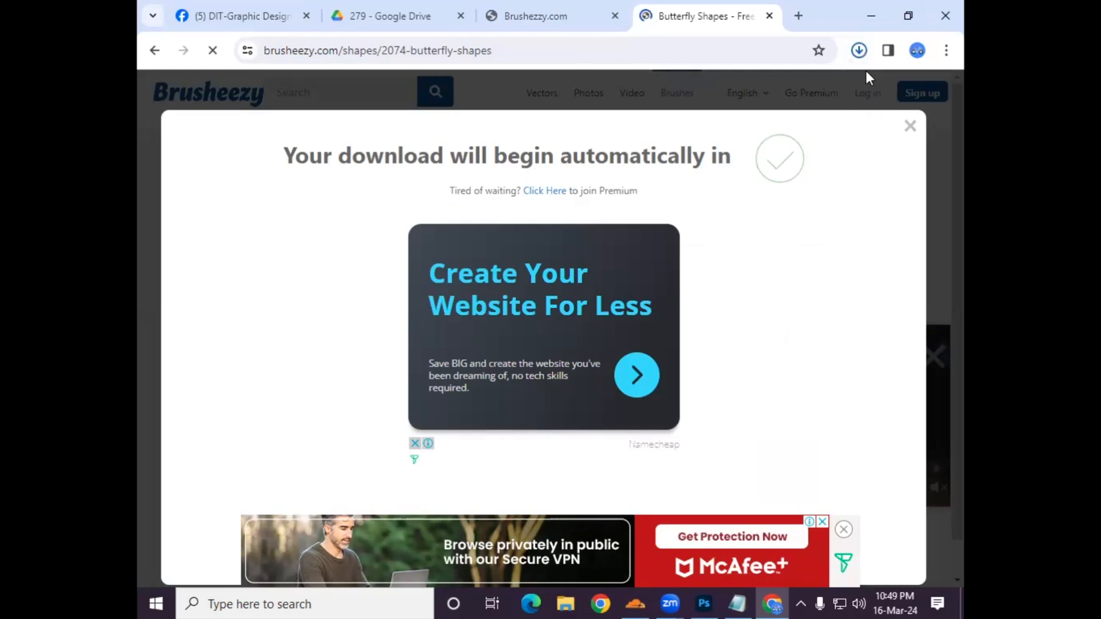
Step: Extract the downloaded butterflies ZIP into a butterflies folder in Downloads and open its inner folder containing the CSH file
click(822, 92)
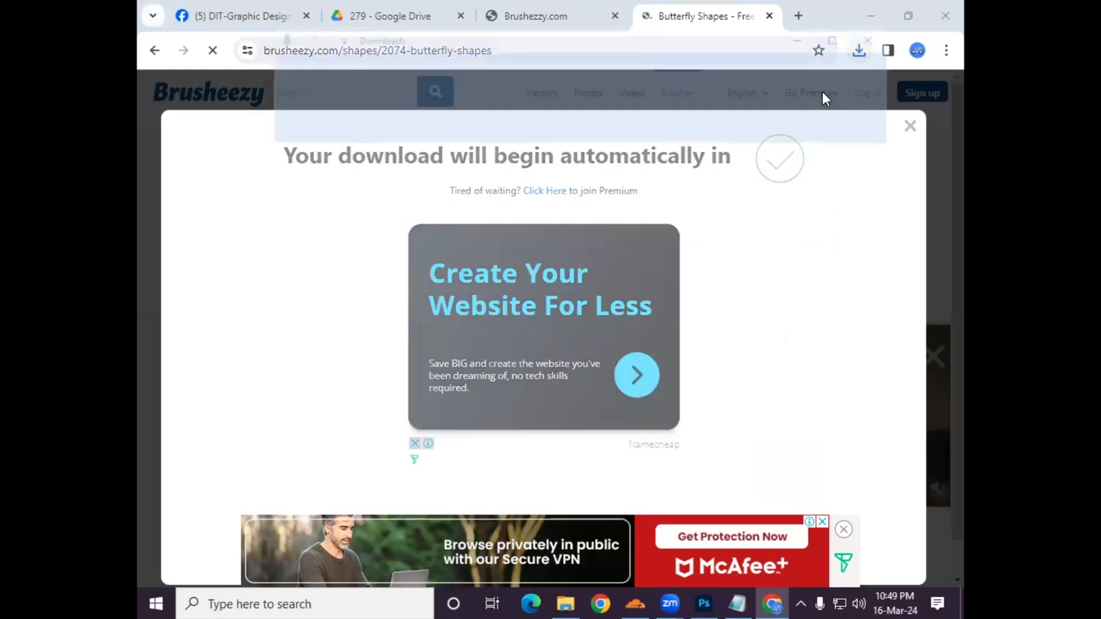
right_click(475, 236)
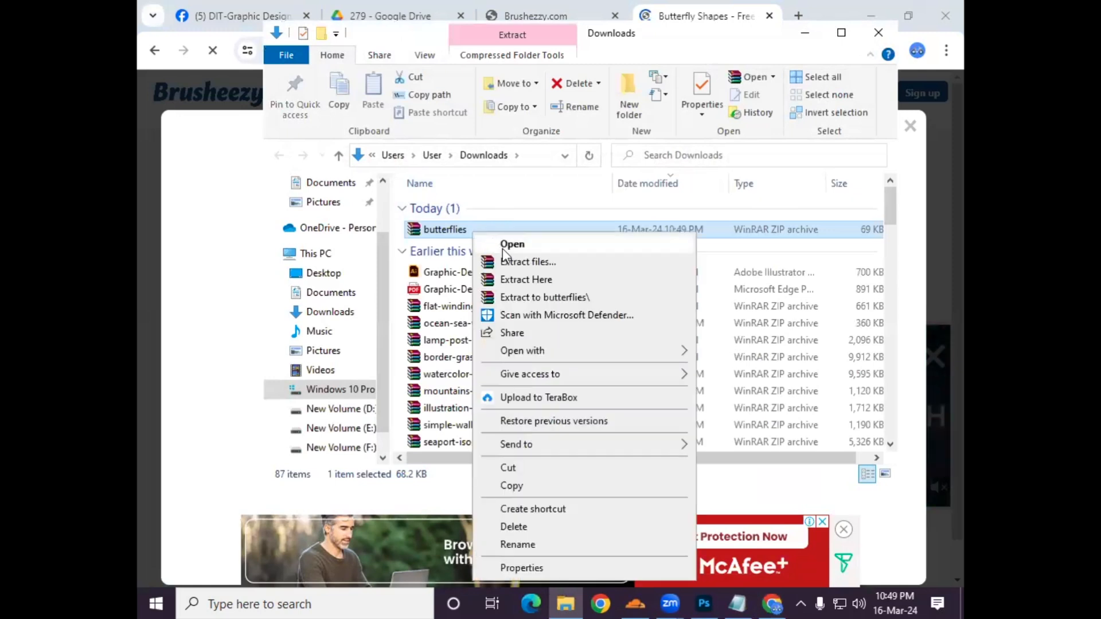
click(525, 264)
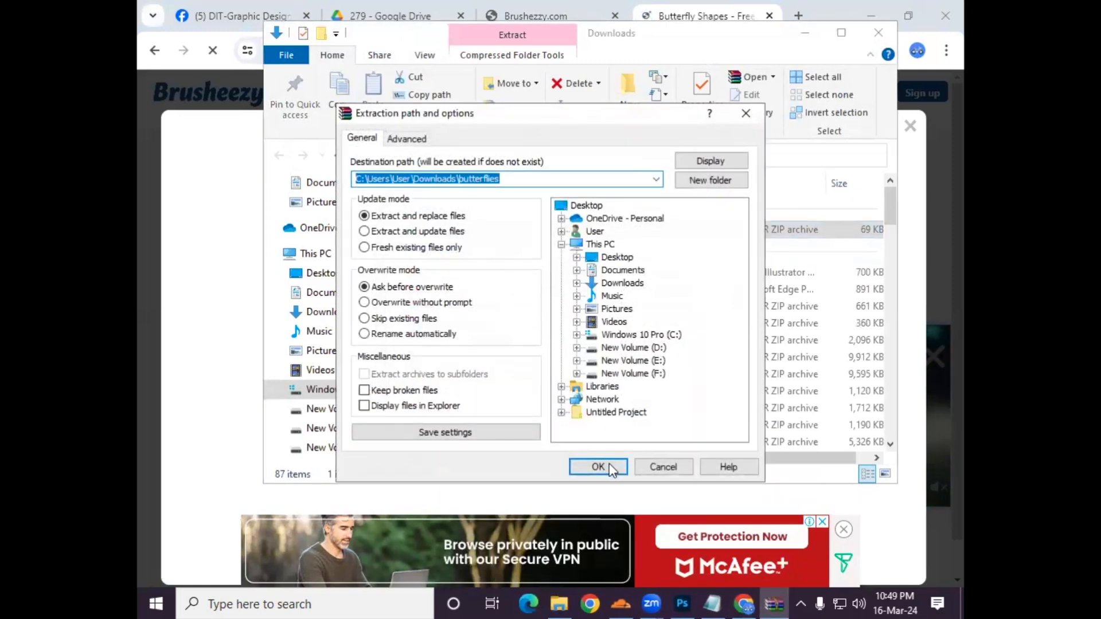
click(609, 463)
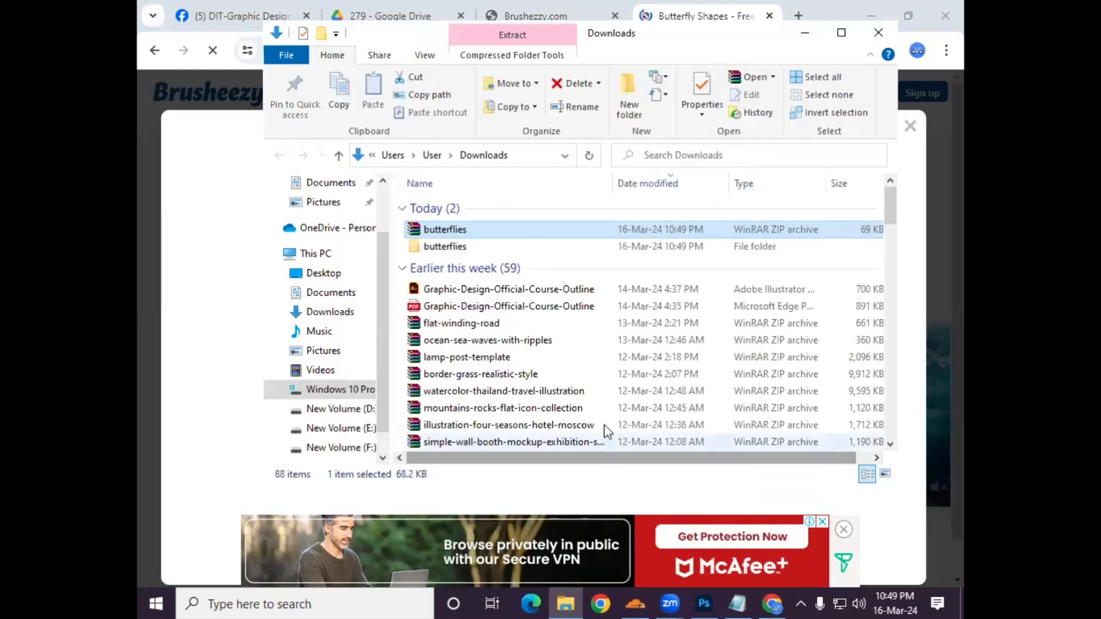
double_click(455, 248)
double_click(457, 208)
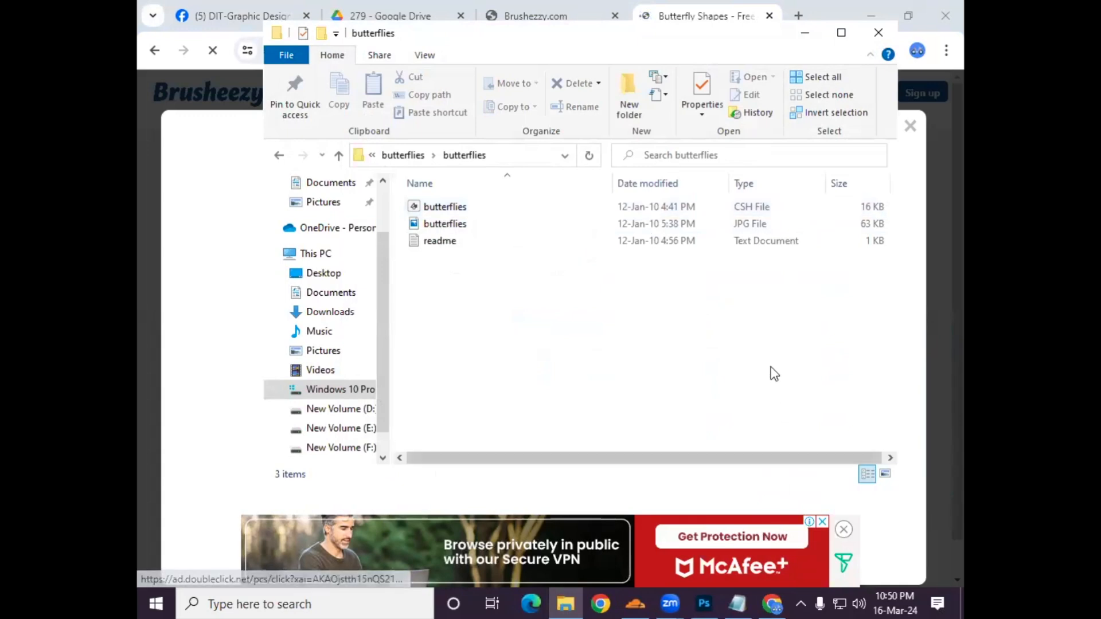
Step: Switch to Photoshop, open the custom shape picker for the Custom Shape Tool and collapse the Wild Animals group
click(704, 603)
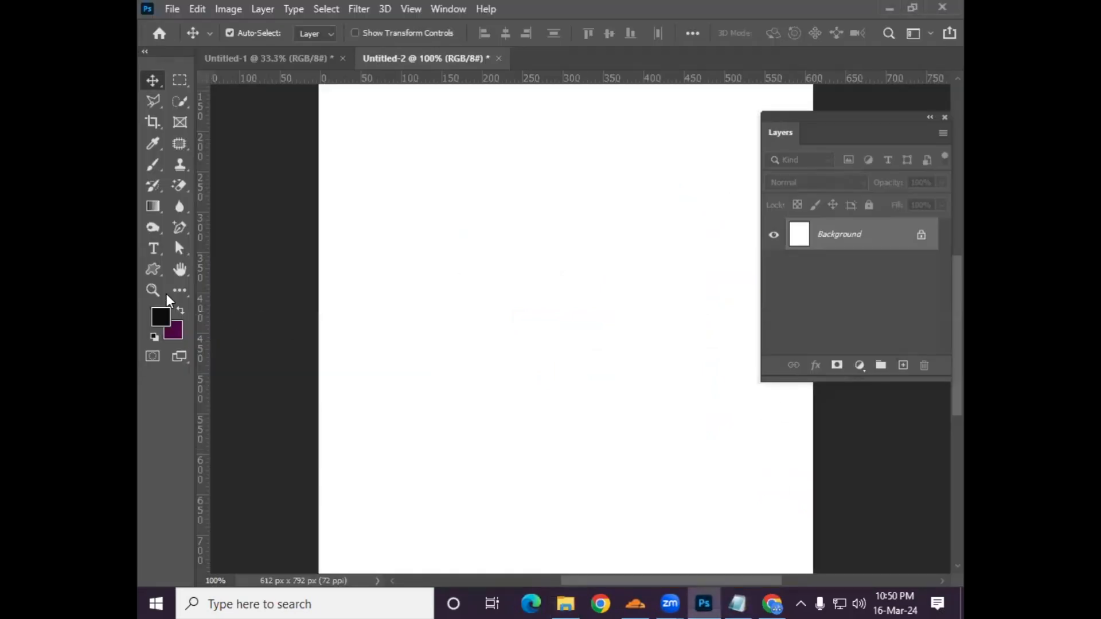
click(153, 269)
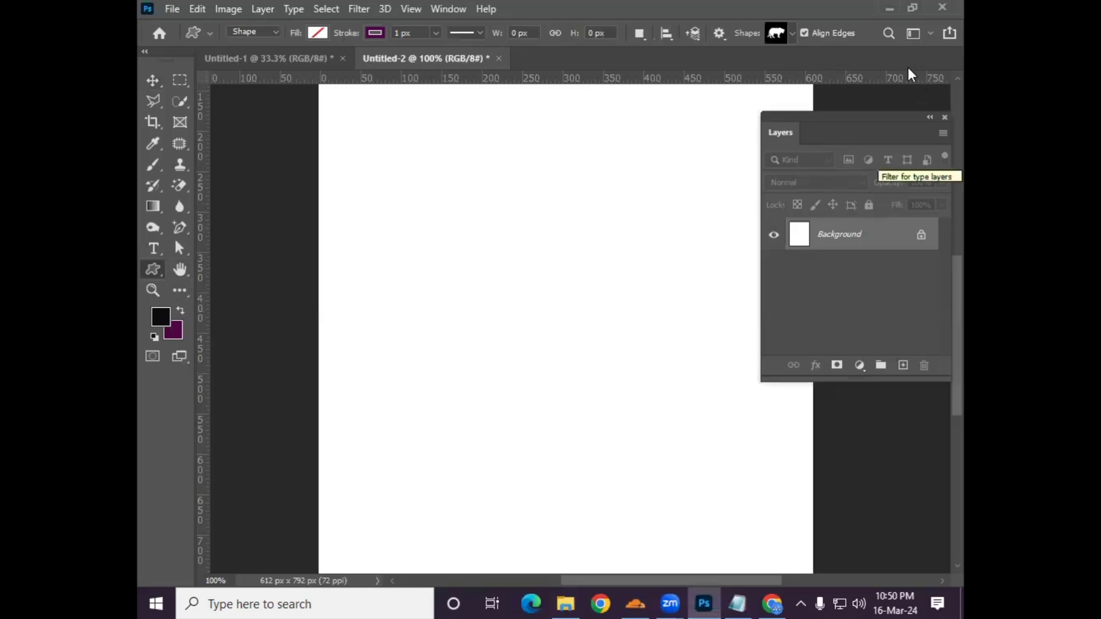
click(778, 34)
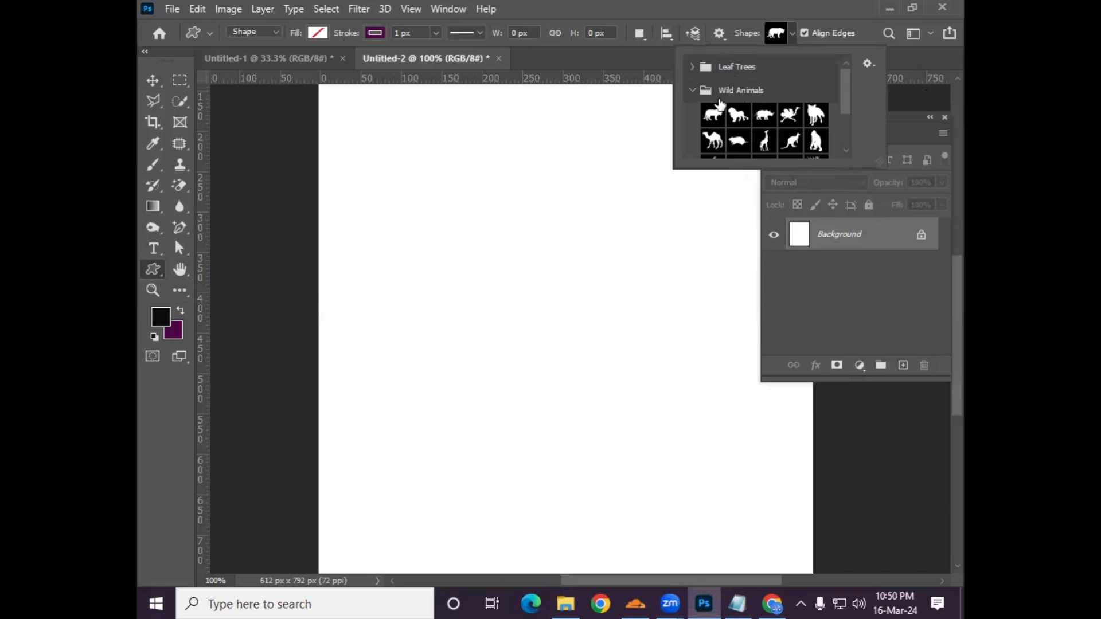
click(694, 90)
Step: Import the butterflies CSH file into the custom shapes from the extracted butterflies folder in Downloads
click(868, 65)
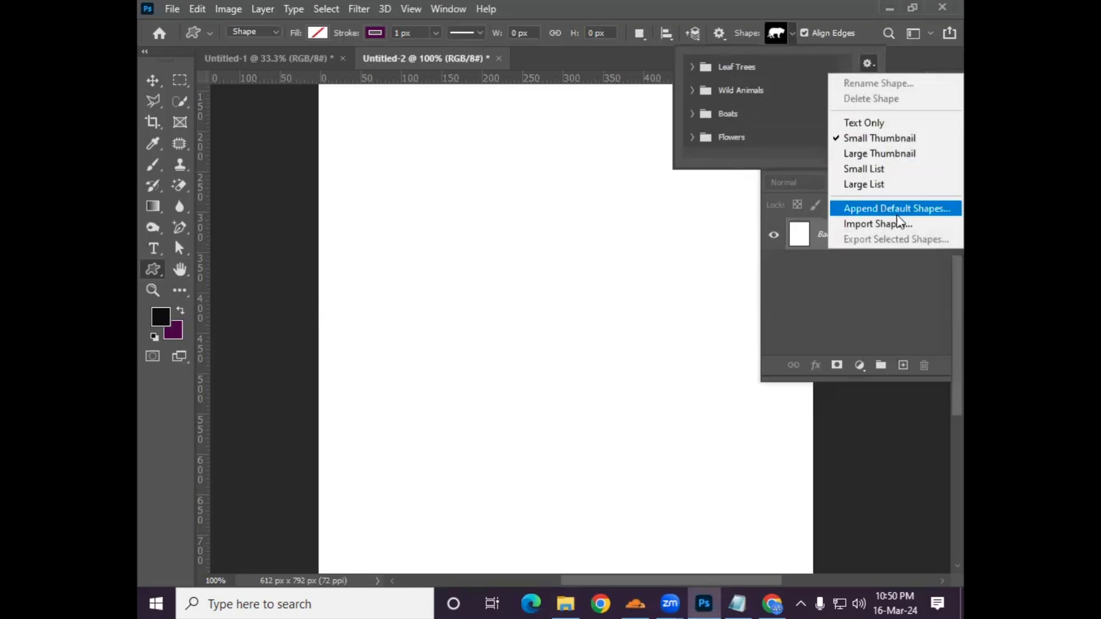
click(899, 224)
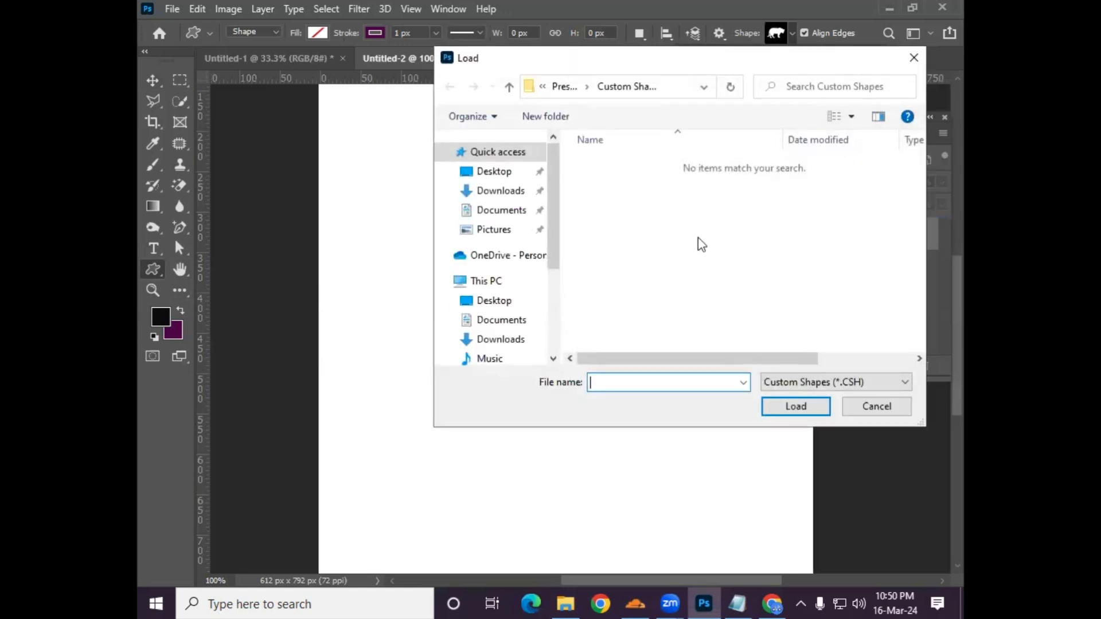
click(502, 191)
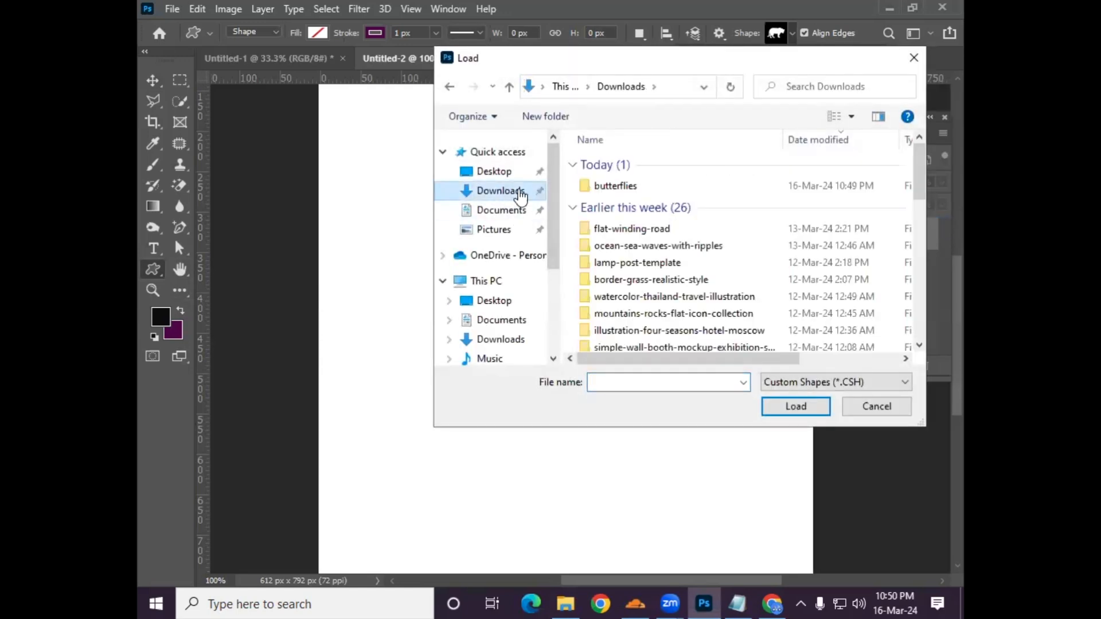
double_click(619, 187)
click(616, 167)
double_click(618, 167)
click(622, 167)
click(796, 406)
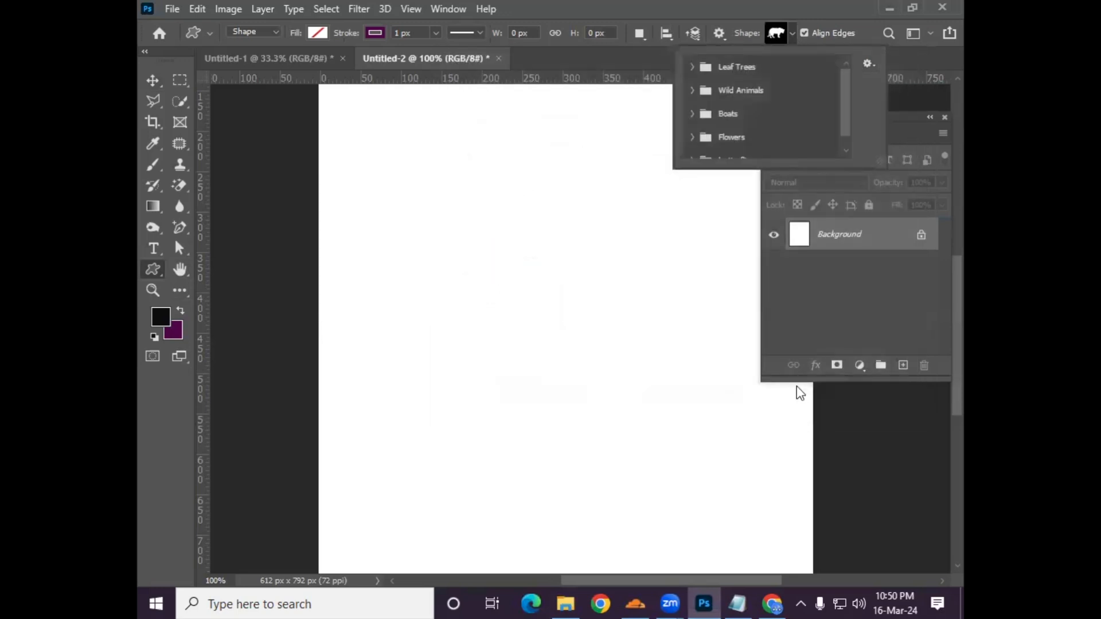
Step: Draw the first butterfly from the imported butterflies set on the page, about 336 px wide and 348 px high
scroll(801, 151, down, 1)
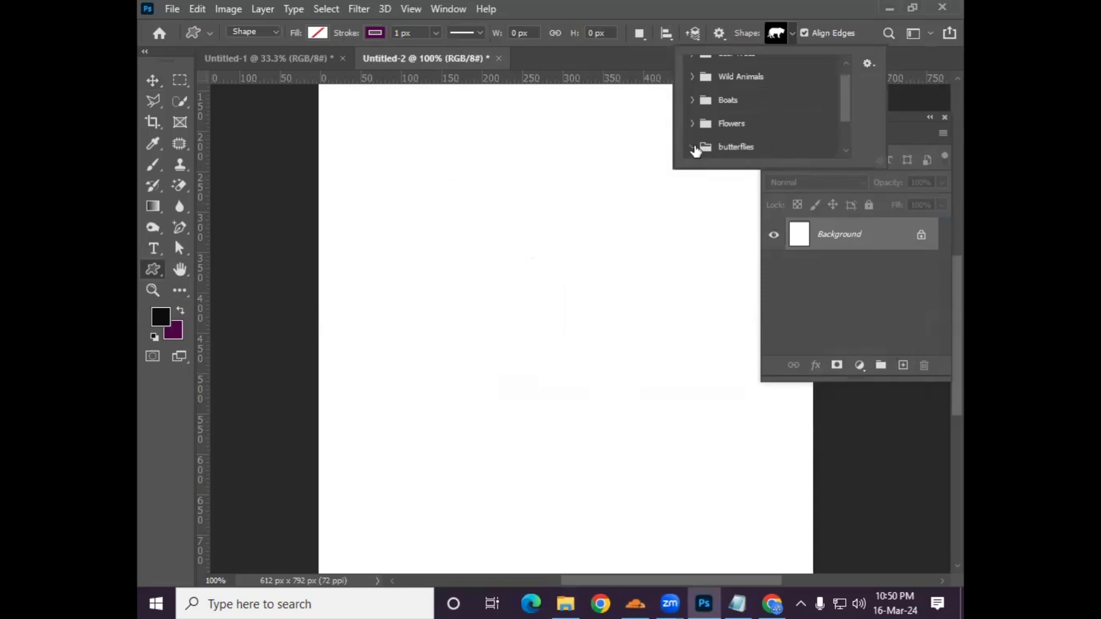
click(696, 147)
click(715, 146)
drag(426, 164, 697, 425)
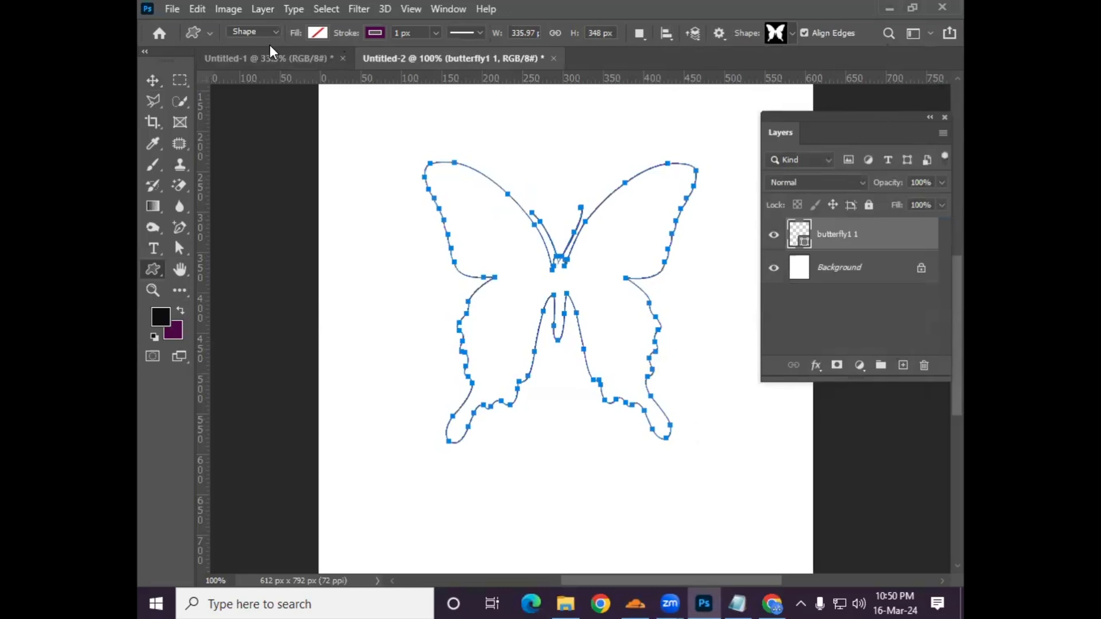
Step: Fill the butterfly with the recently used magenta and shift it slightly on the page
click(317, 33)
click(216, 118)
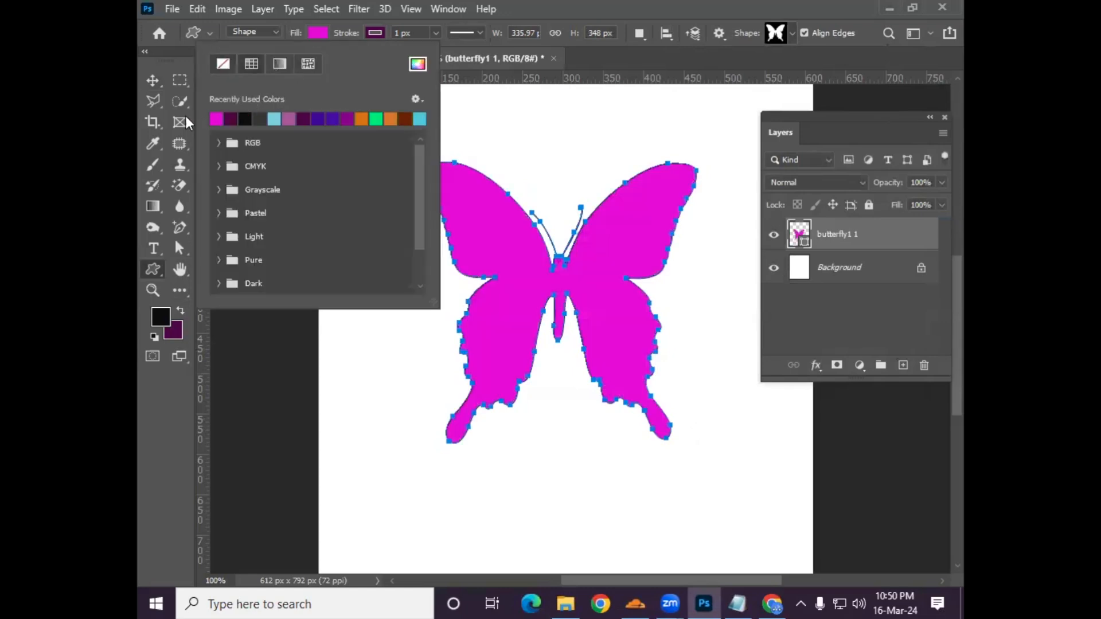
click(152, 81)
click(152, 80)
mouse_move(504, 302)
mouse_down()
mouse_move(468, 279)
mouse_move(501, 288)
mouse_up()
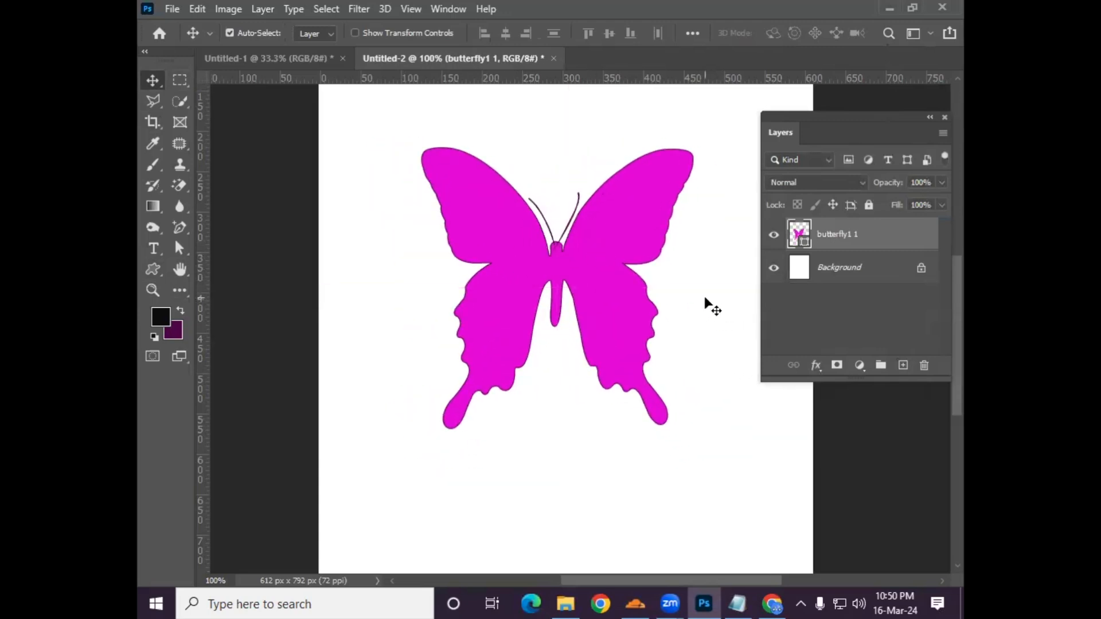
click(152, 269)
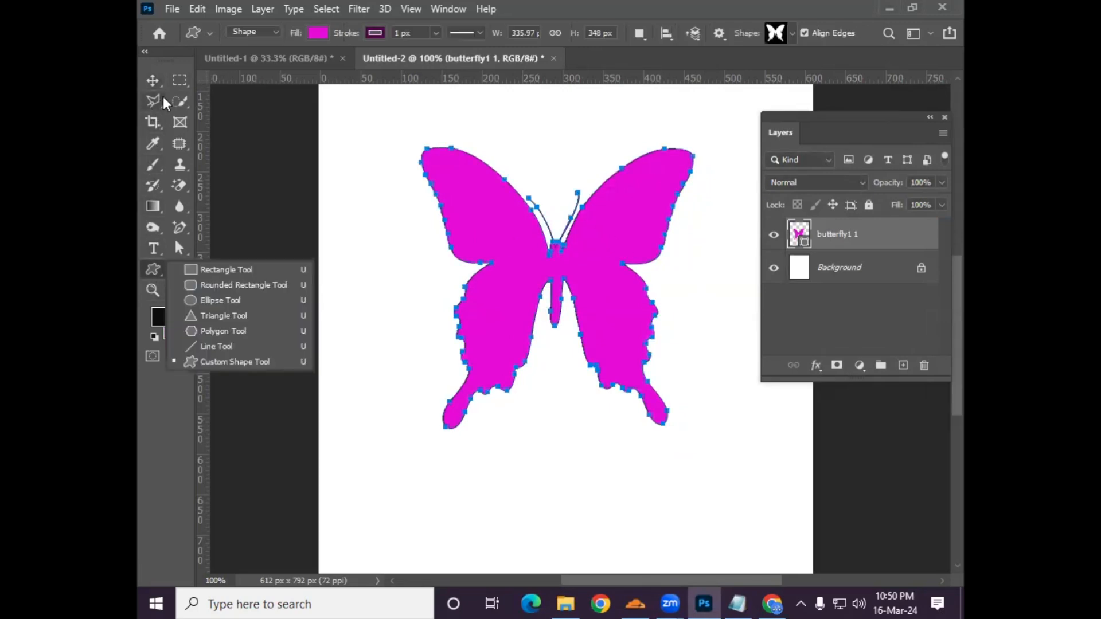
click(152, 80)
drag(612, 297, 617, 308)
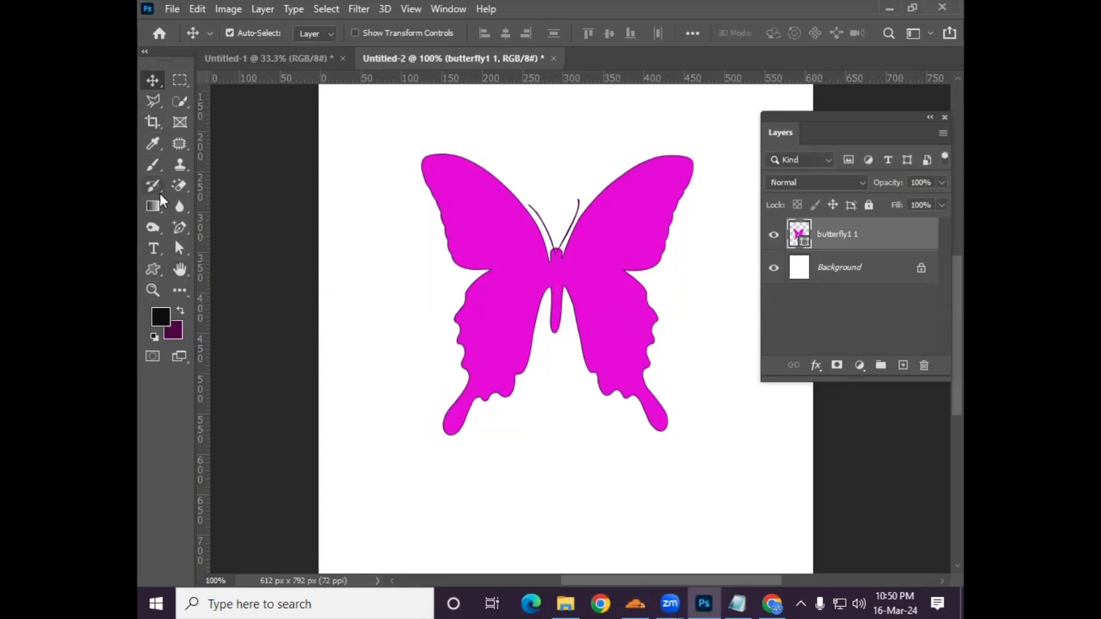
Step: Give the butterfly a linear gradient fill and change the gradient's black colour stop to bright red
click(153, 268)
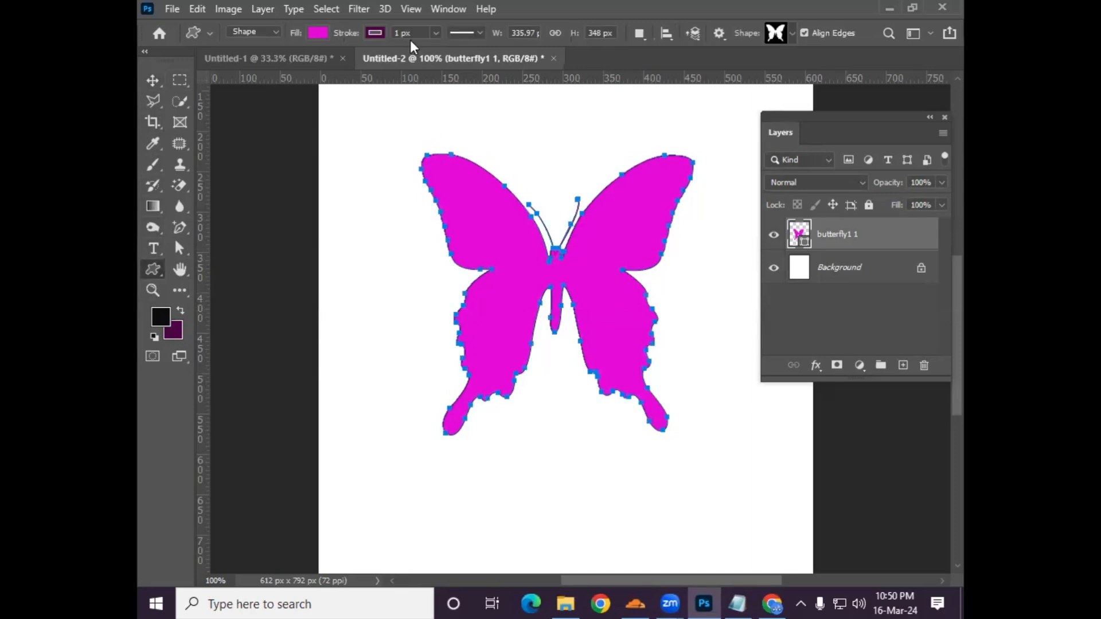
click(317, 34)
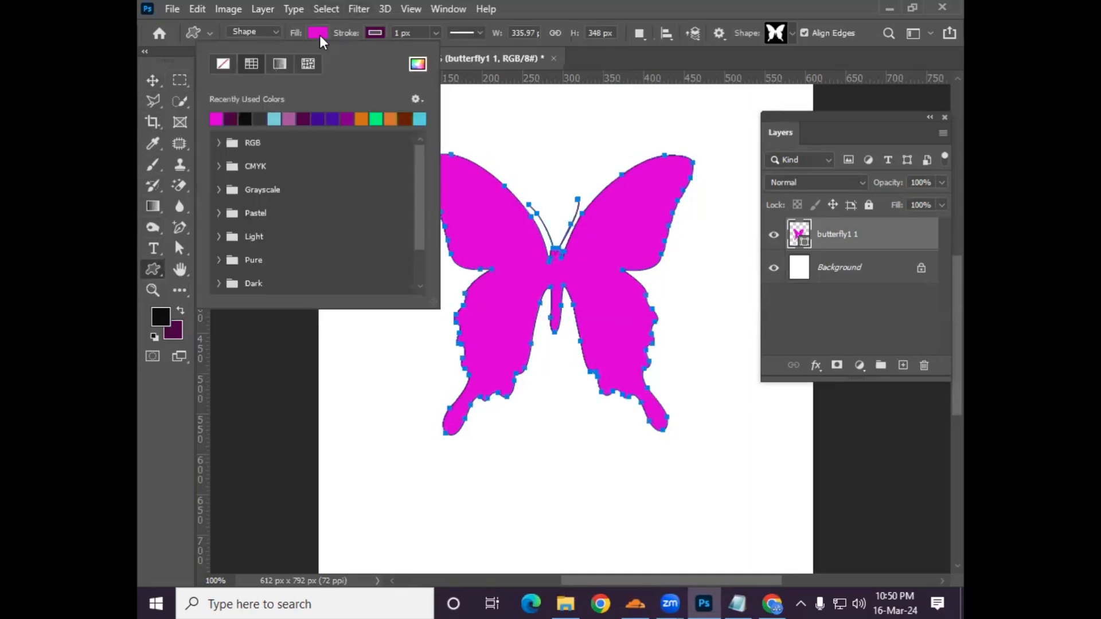
click(280, 64)
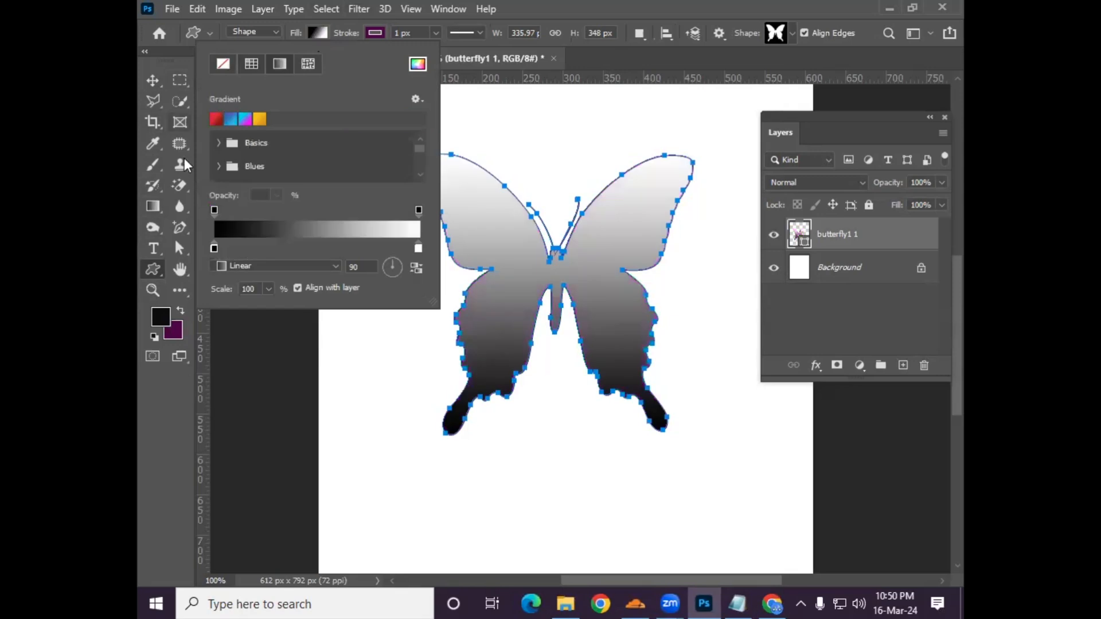
double_click(214, 248)
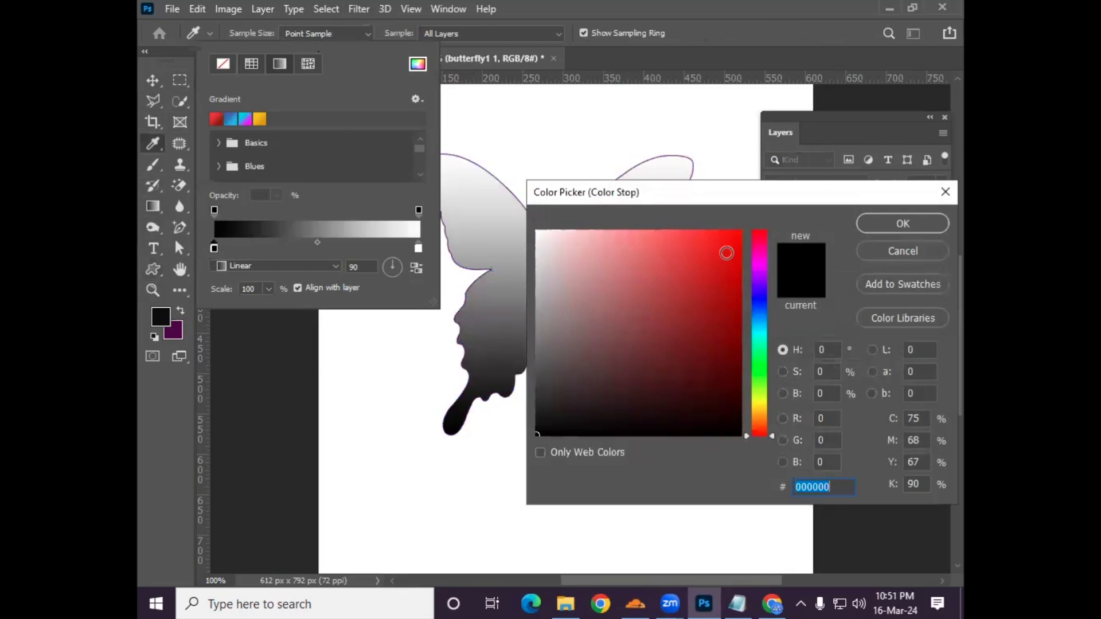
click(726, 254)
click(903, 224)
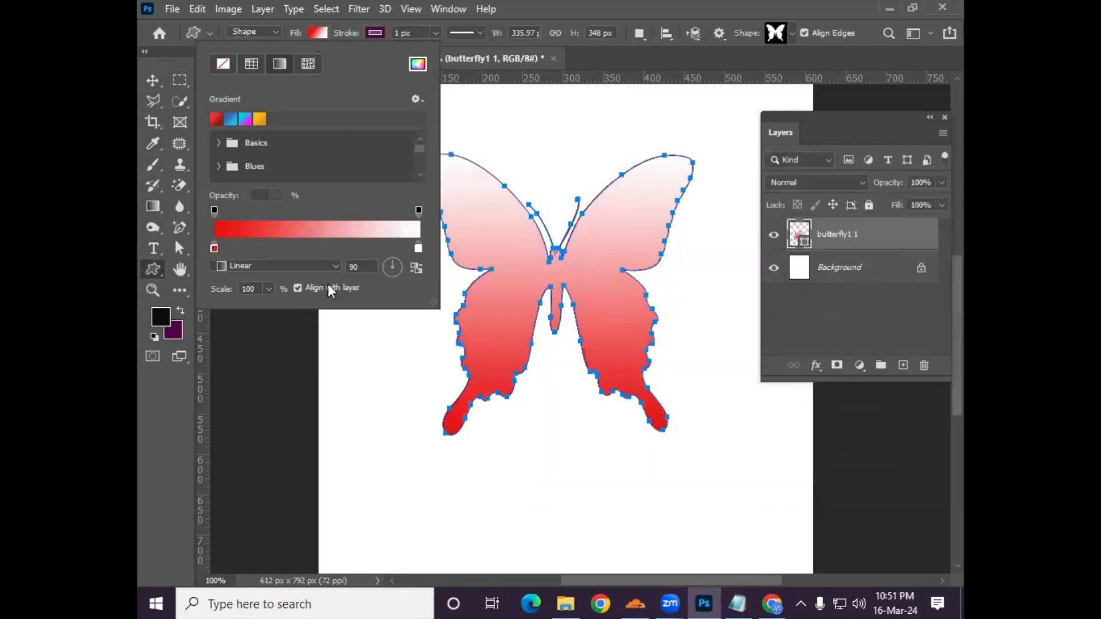
Step: Add a colour stop near the middle of the butterfly's gradient and make it purple
click(313, 247)
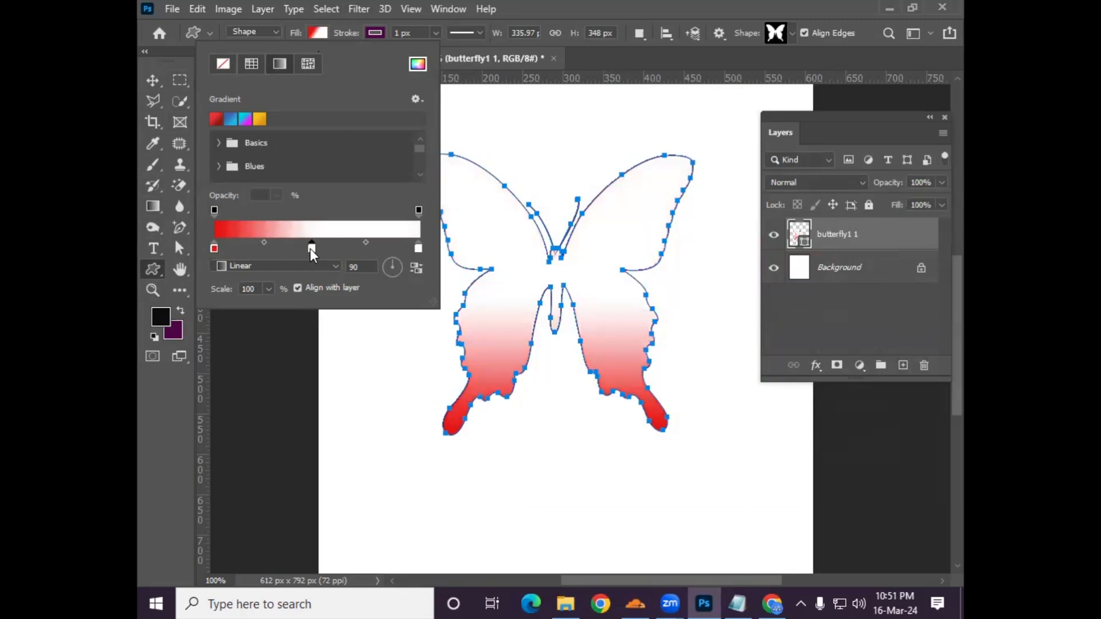
double_click(311, 247)
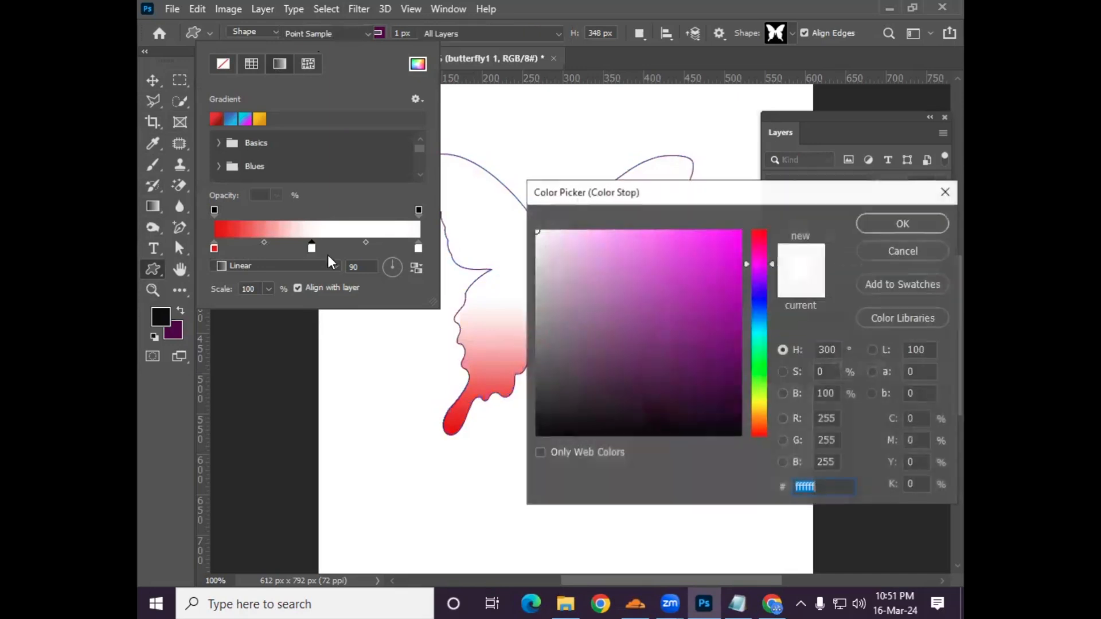
click(728, 323)
click(884, 229)
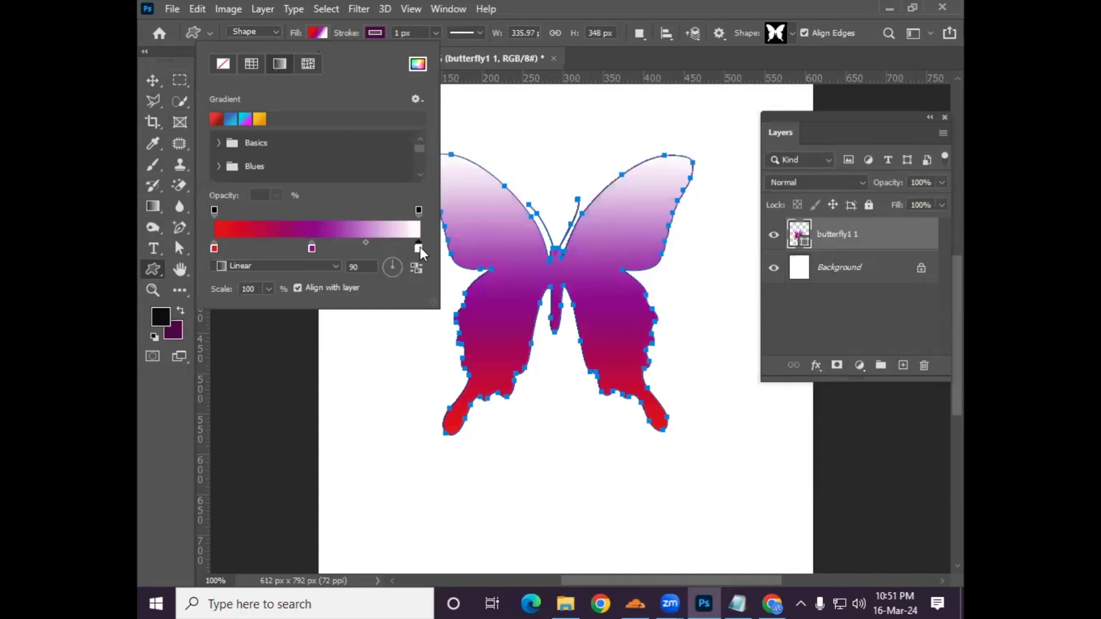
Step: Change the gradient's white end stop to pink f810c4
double_click(419, 248)
click(763, 257)
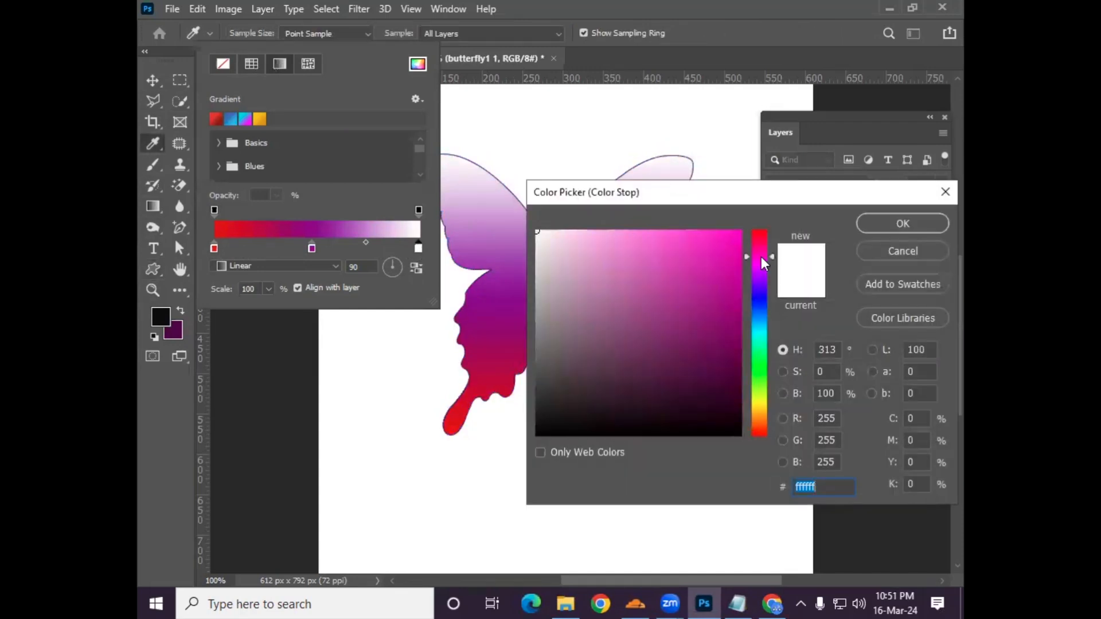
click(729, 235)
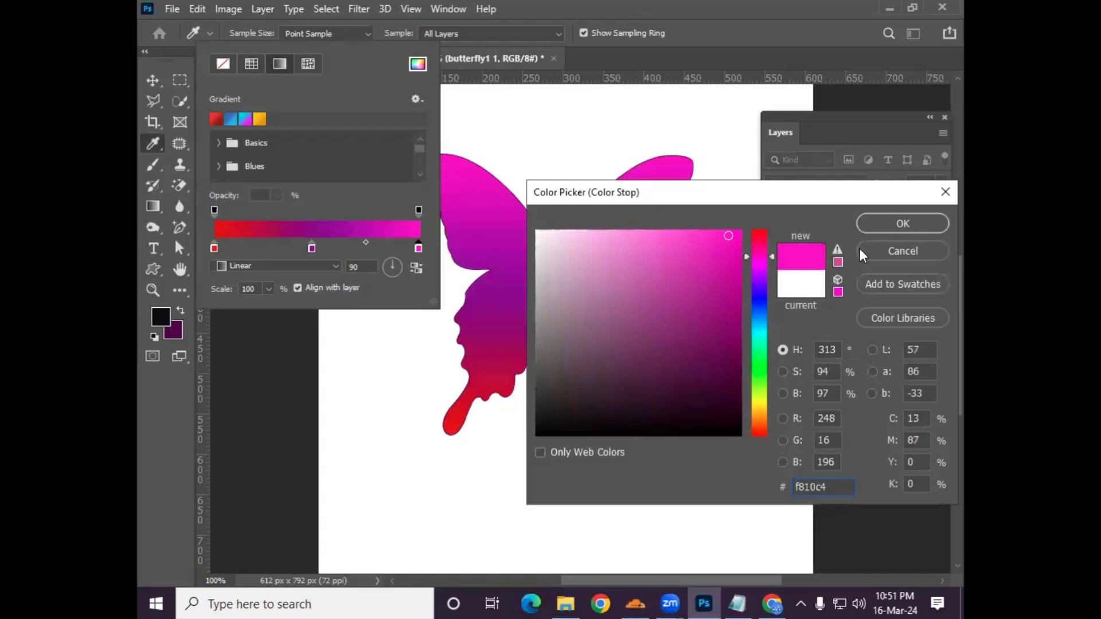
click(926, 229)
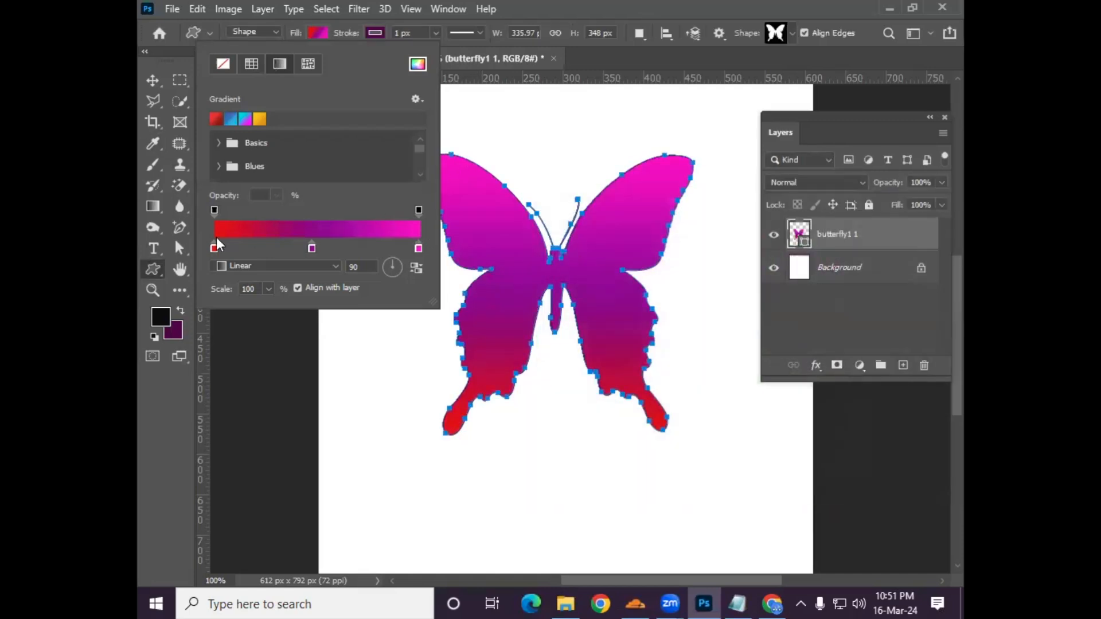
Step: Shift the gradient butterfly slightly downward on the page with the Move tool, and delete it
click(153, 80)
click(152, 80)
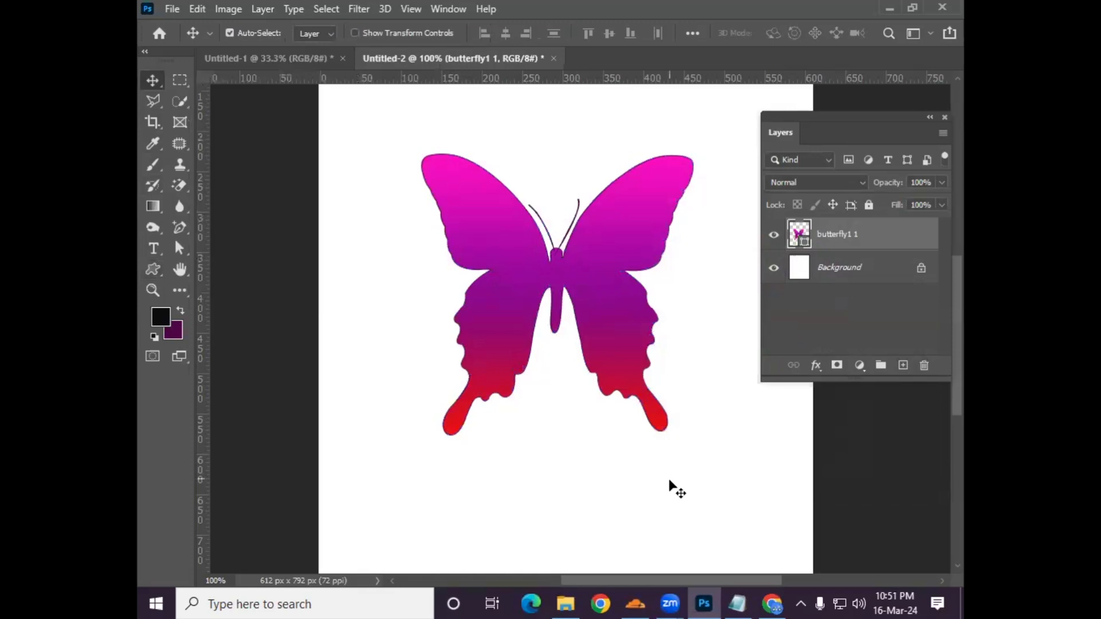
mouse_move(631, 350)
mouse_down()
mouse_move(608, 363)
mouse_move(631, 357)
mouse_up()
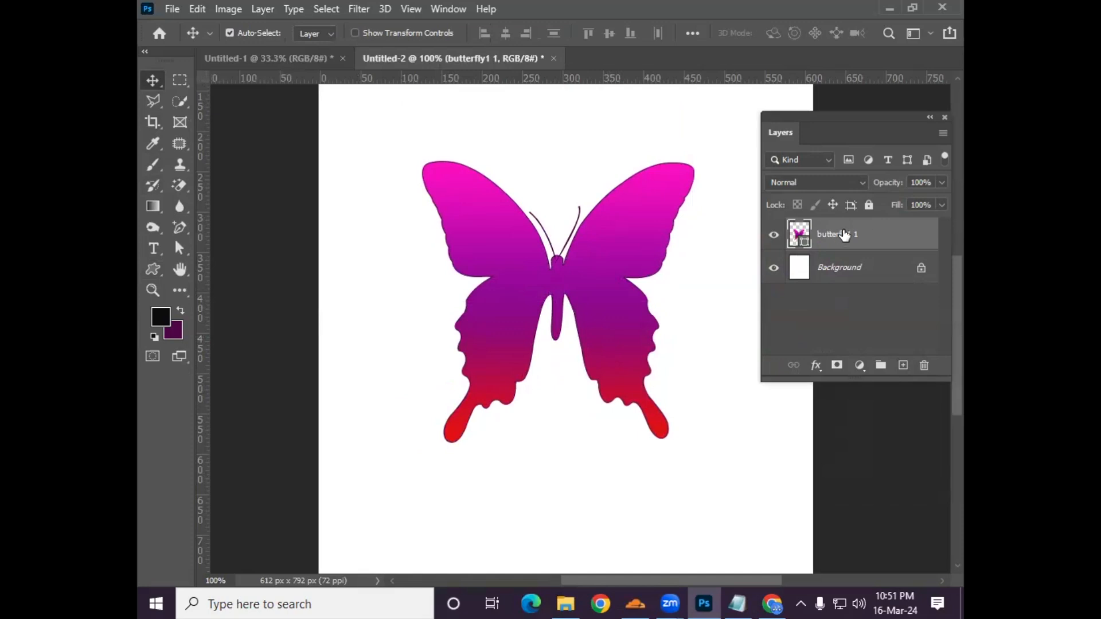
drag(635, 310, 633, 318)
key(Delete)
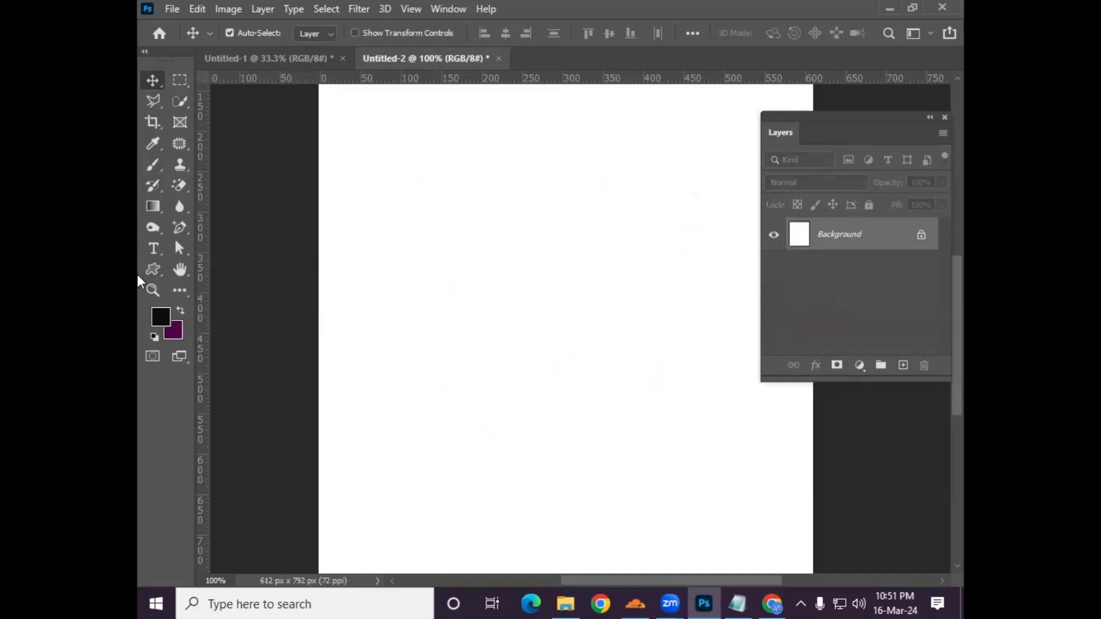
Step: Set the shape tool's stroke to none and its fill to the recently used purple
drag(153, 269, 195, 272)
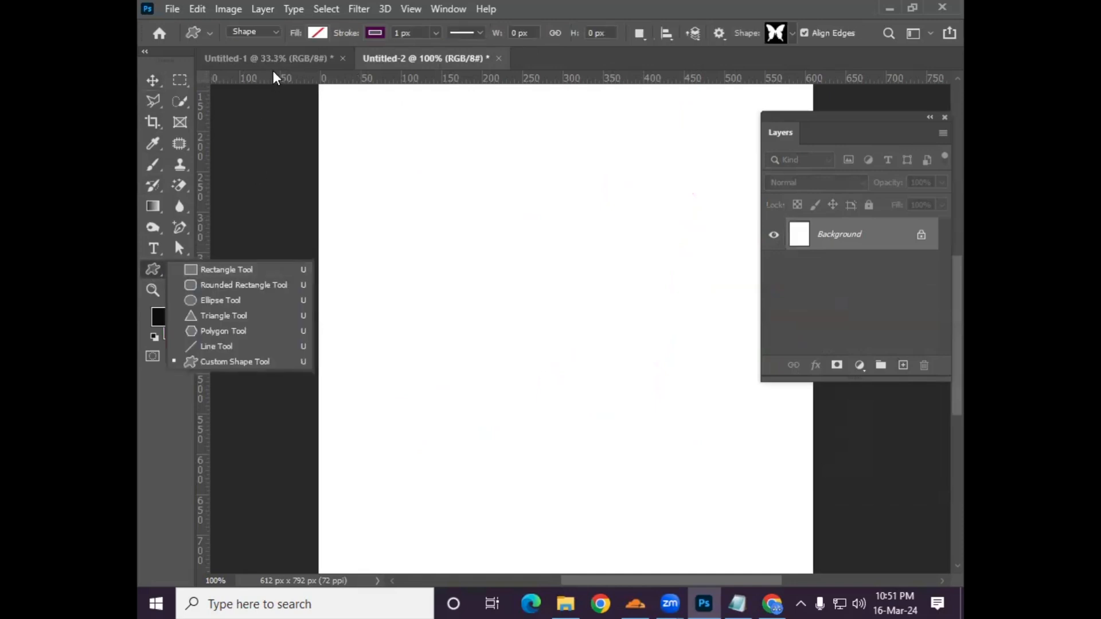
click(379, 35)
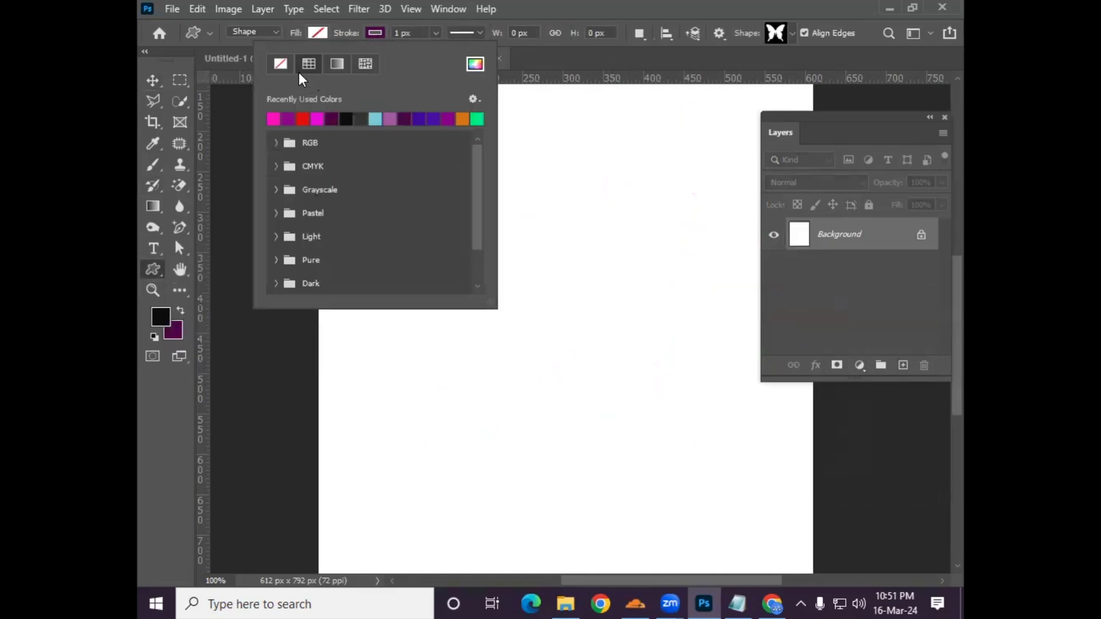
click(280, 64)
click(318, 33)
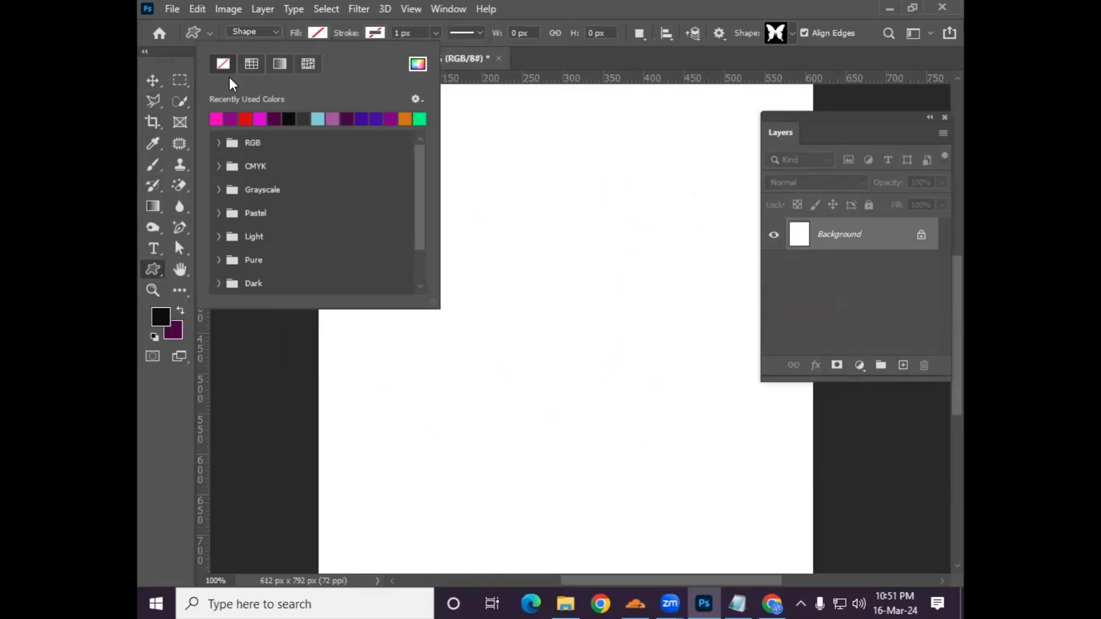
click(230, 119)
Step: Draw an ellipse about 270 px wide and 338 px high on the page and dismiss its live shape properties
right_click(153, 269)
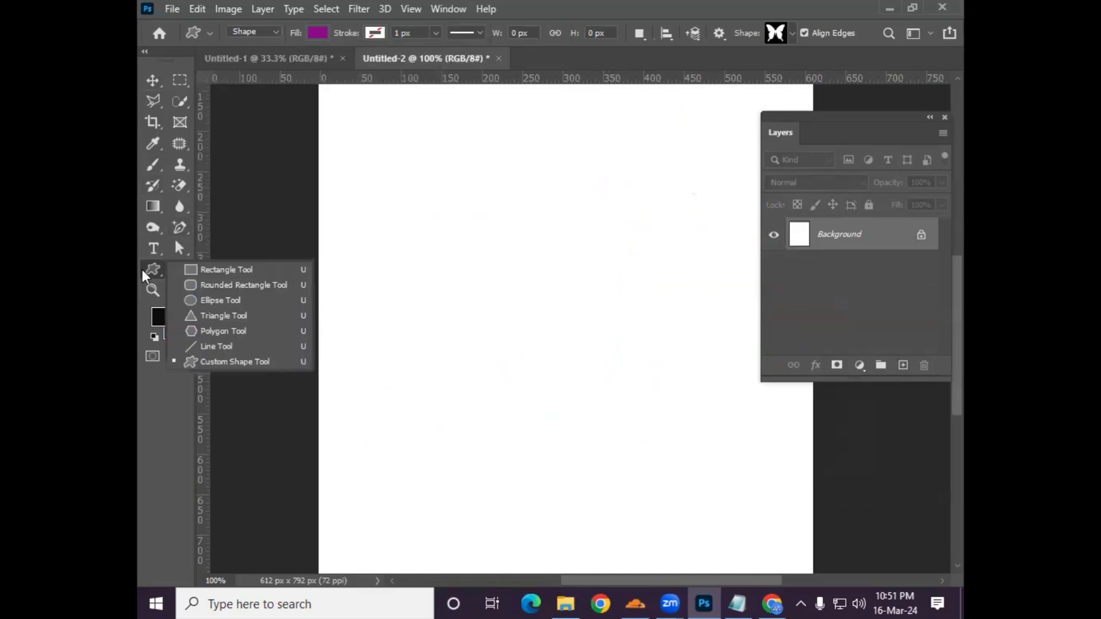
click(224, 300)
drag(405, 155, 624, 431)
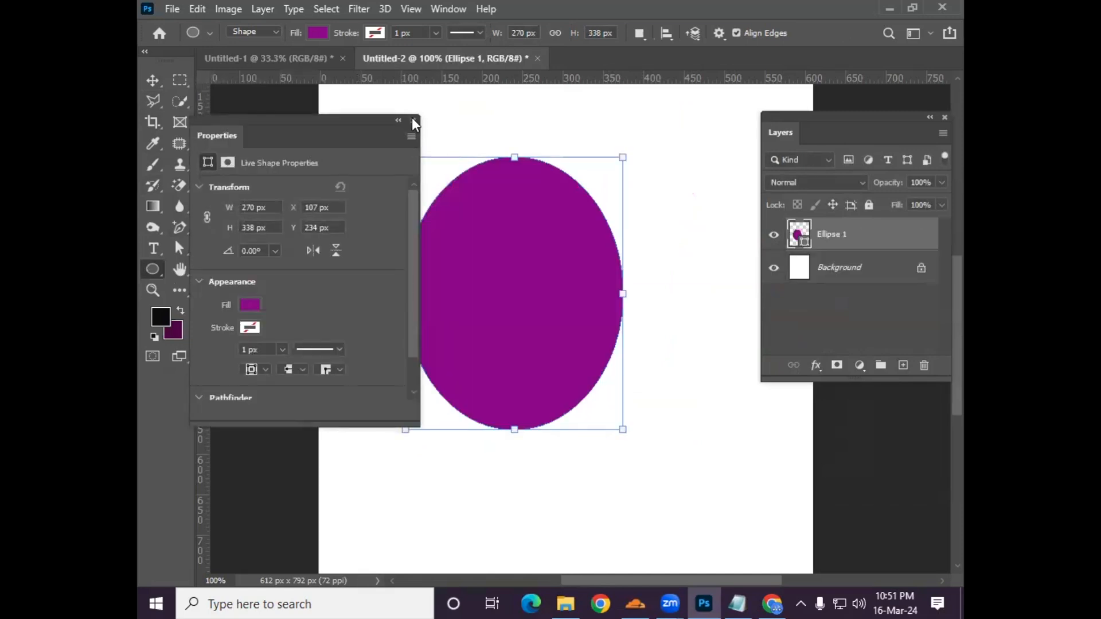
click(413, 120)
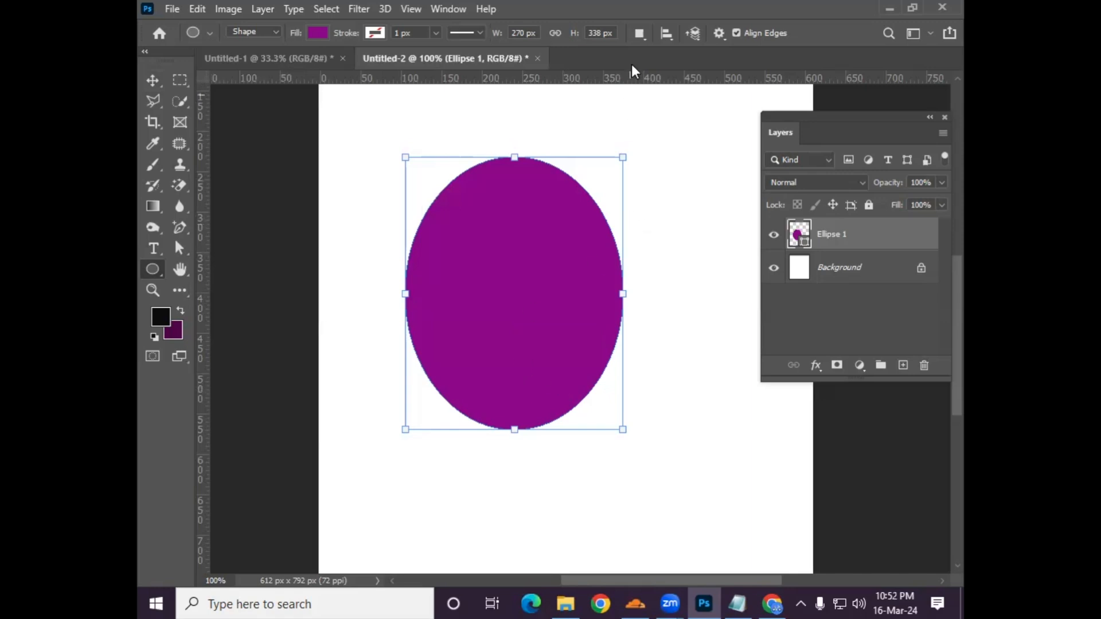
Step: With path operations kept on New Layer, draw an ellipse about 52 by 155 px beside the large one and a circle below it
click(643, 36)
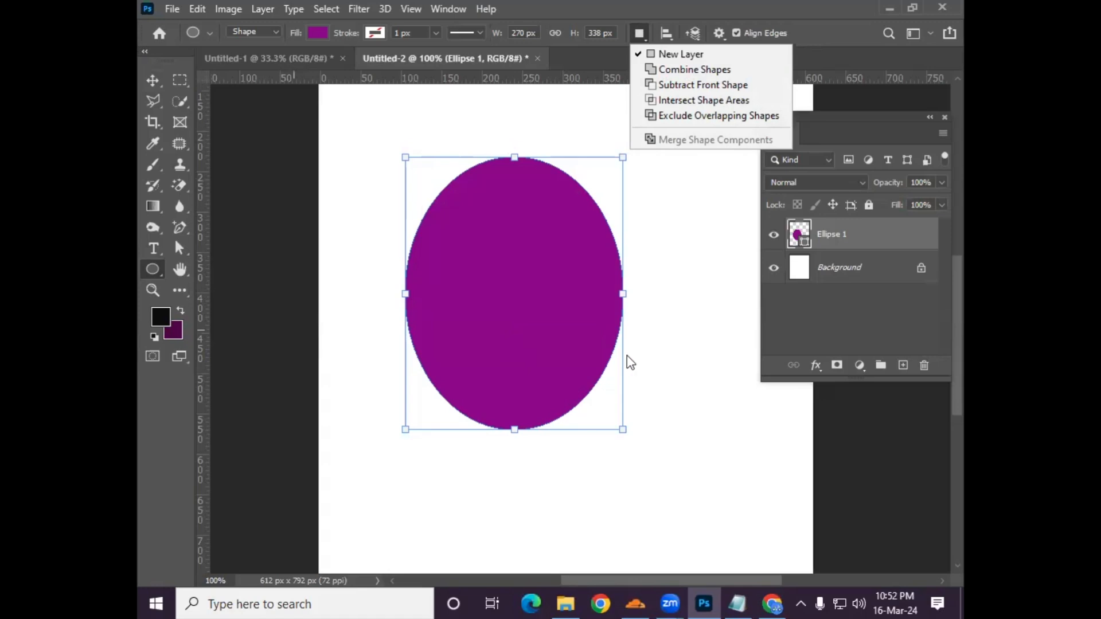
click(640, 260)
drag(666, 235, 707, 360)
drag(629, 388, 726, 484)
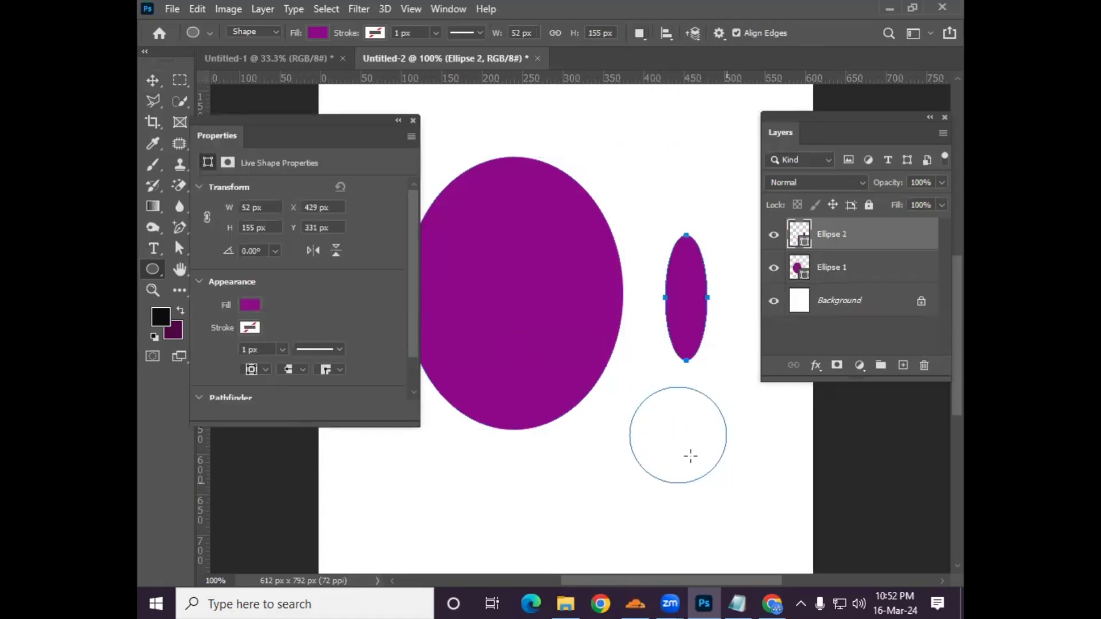
Step: Select all three ellipses on the page together with the Move tool and delete them
click(413, 121)
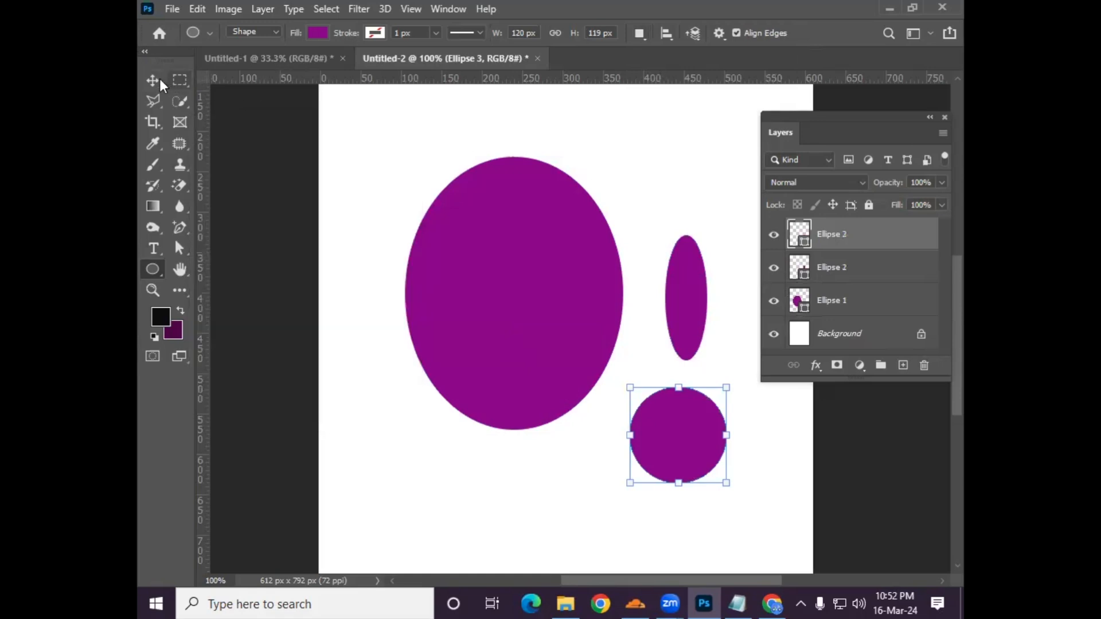
click(152, 80)
drag(409, 178, 663, 453)
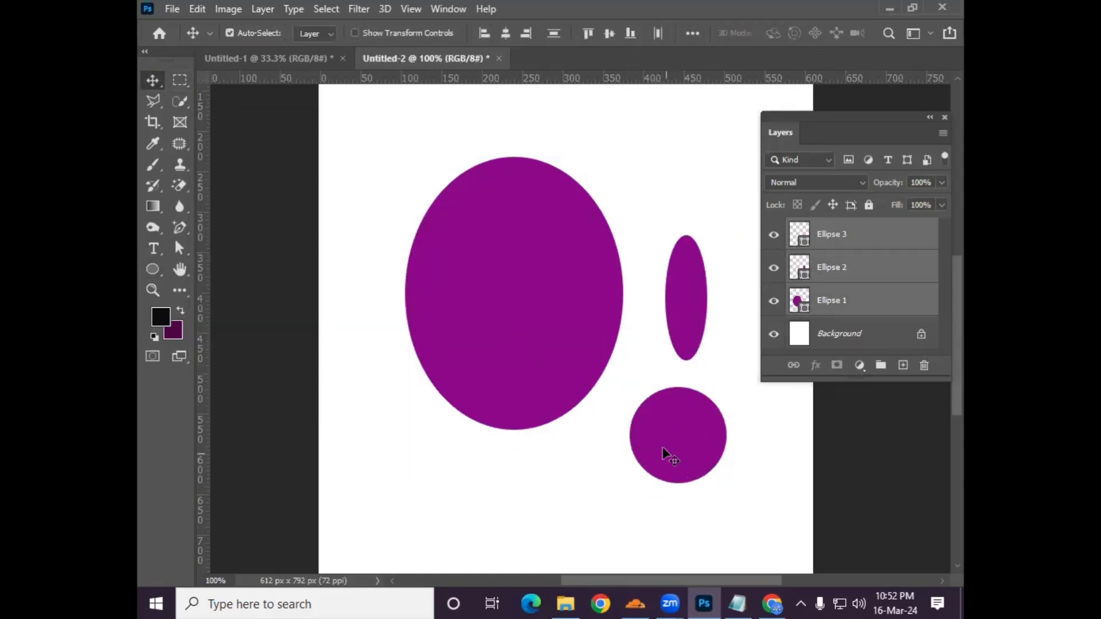
key(Delete)
Step: Draw an ellipse about 237 px wide and 246 px high on the page and dismiss its live shape properties
click(154, 270)
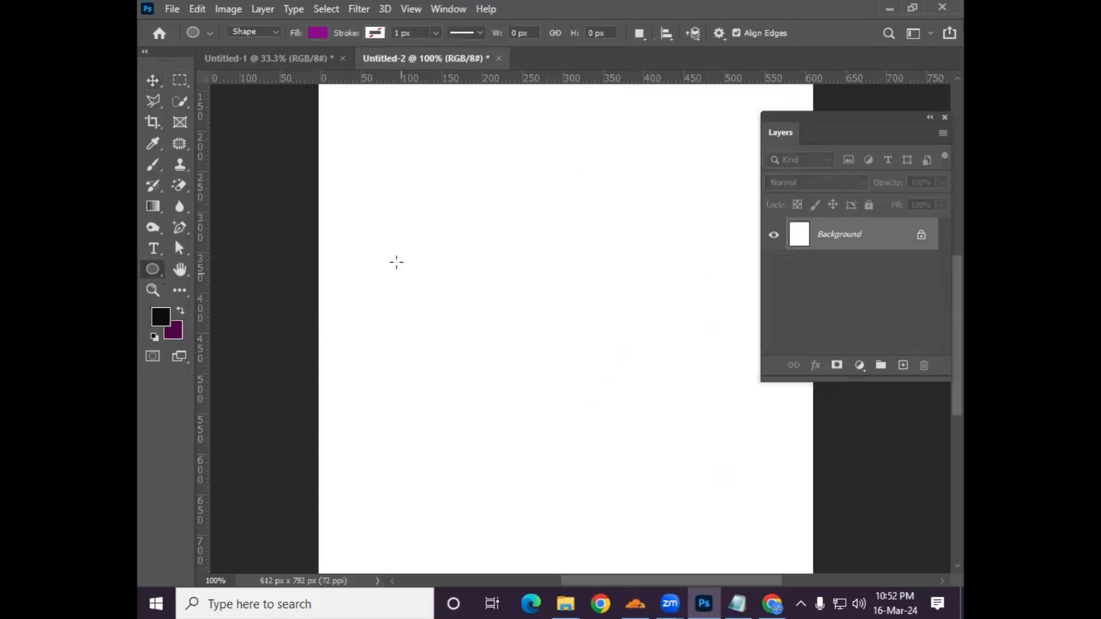
drag(416, 188, 607, 386)
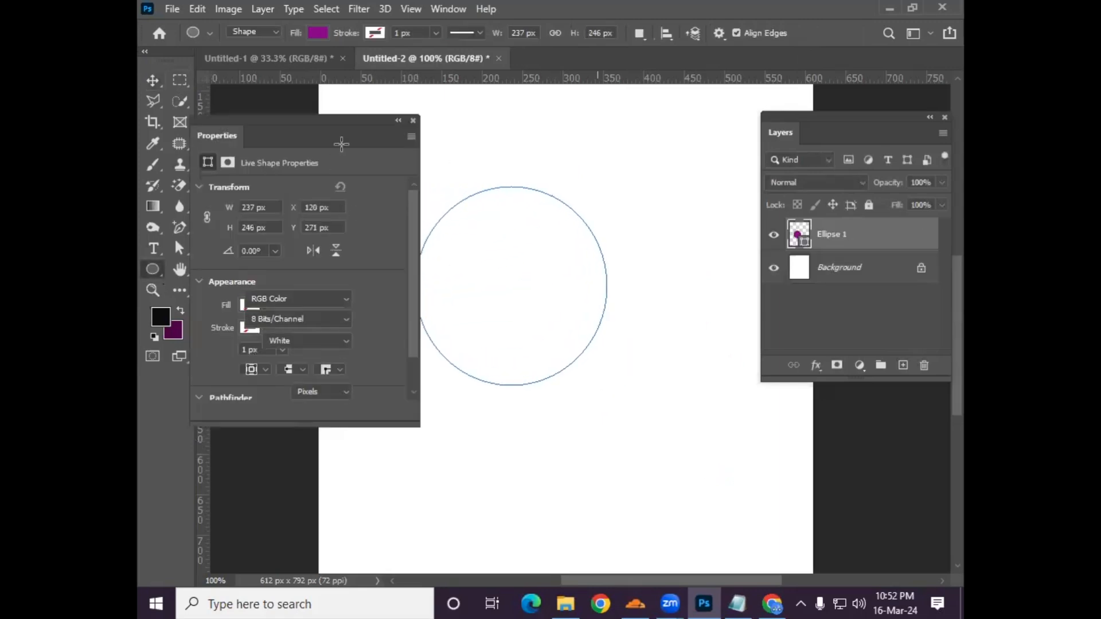
click(413, 121)
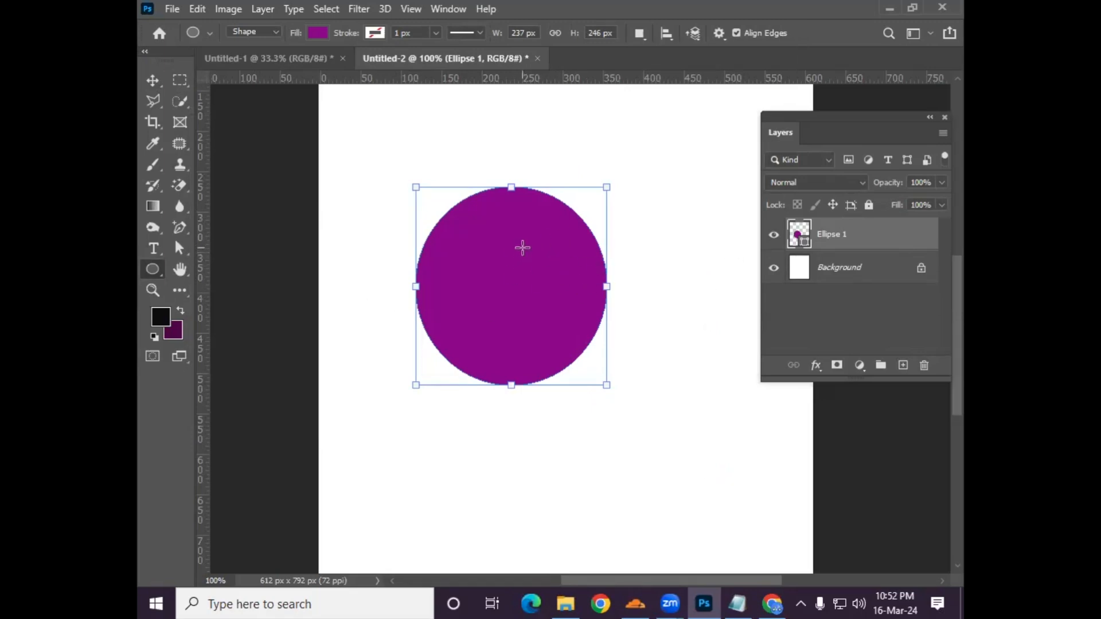
Step: With path operations set to Combine Shapes, draw a second ellipse about 275 by 352 px overlapping the first one's right side
click(645, 37)
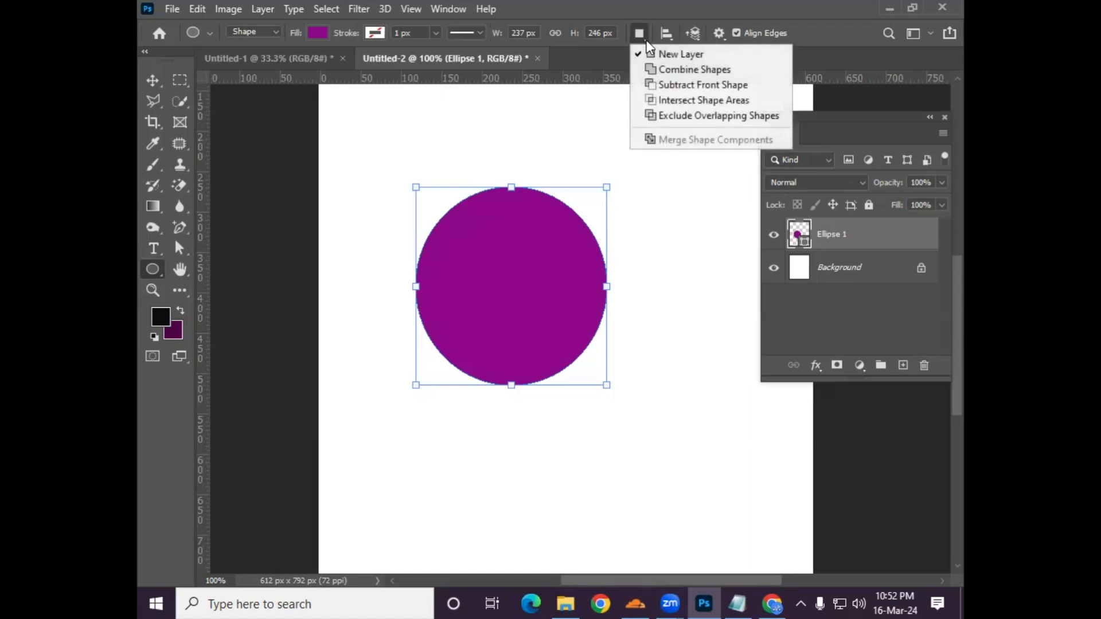
click(679, 68)
drag(516, 157, 737, 441)
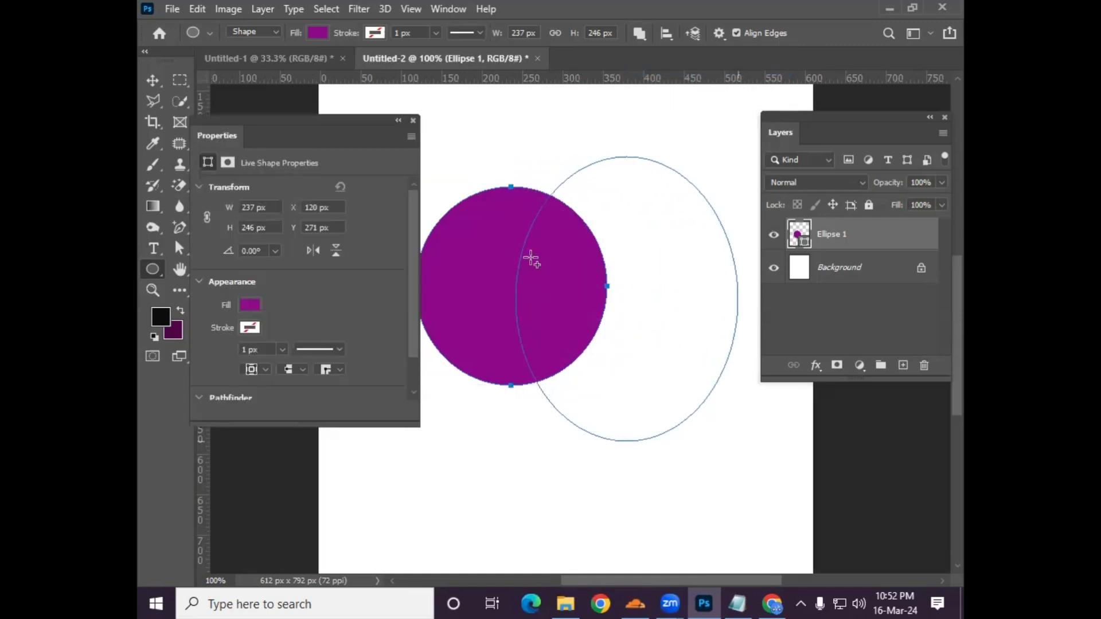
click(413, 122)
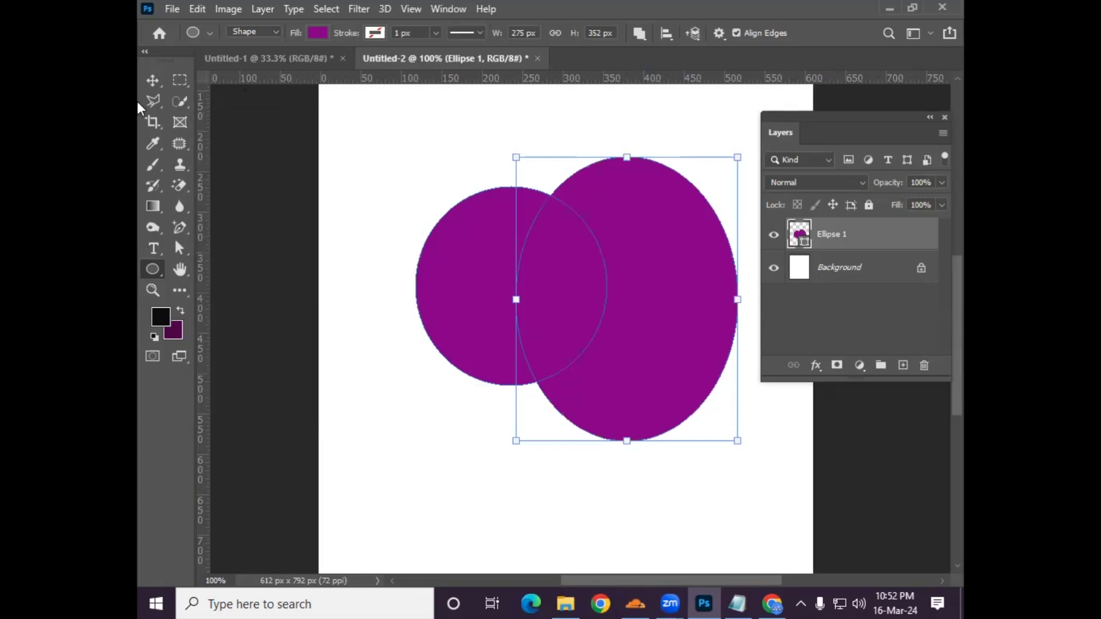
Step: Delete the combined shape and draw a fresh ellipse about 209 px wide and 261 px high
click(150, 83)
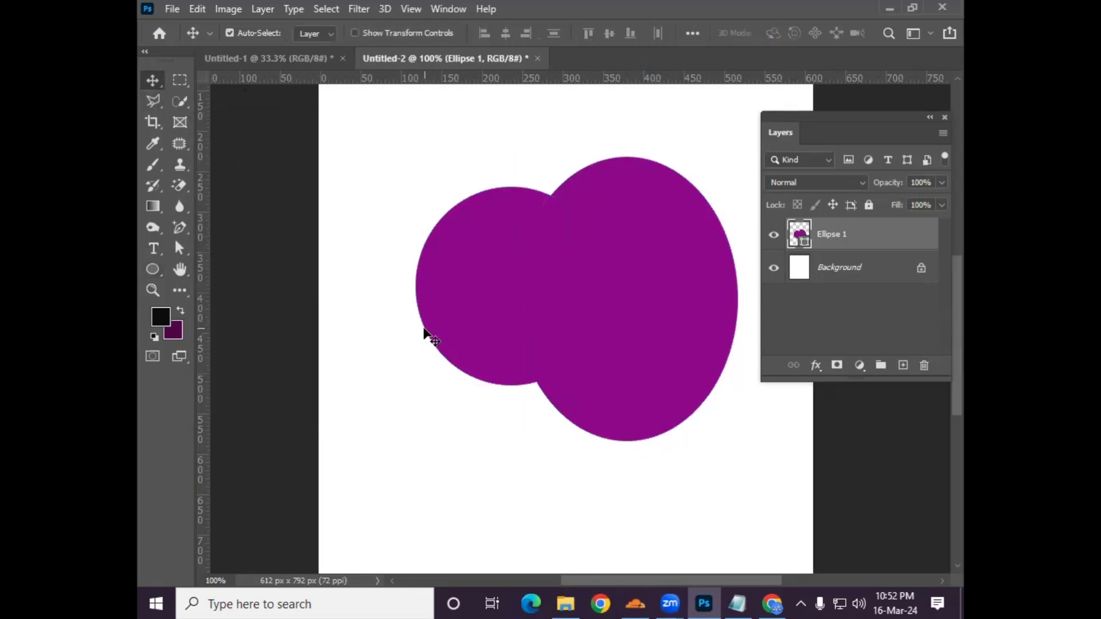
key(Delete)
click(163, 274)
drag(463, 202, 631, 413)
click(413, 121)
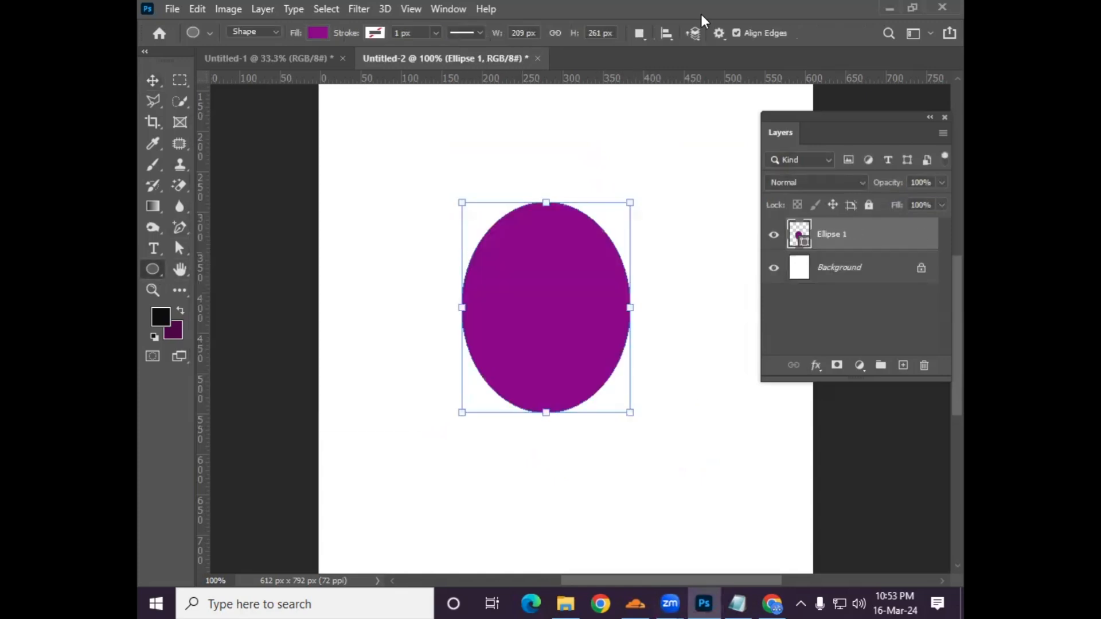
Step: With path operations set to Combine Shapes, draw a wide, flat ellipse about 463 by 93 px across the middle of the existing one
click(648, 37)
click(671, 69)
drag(367, 262, 742, 340)
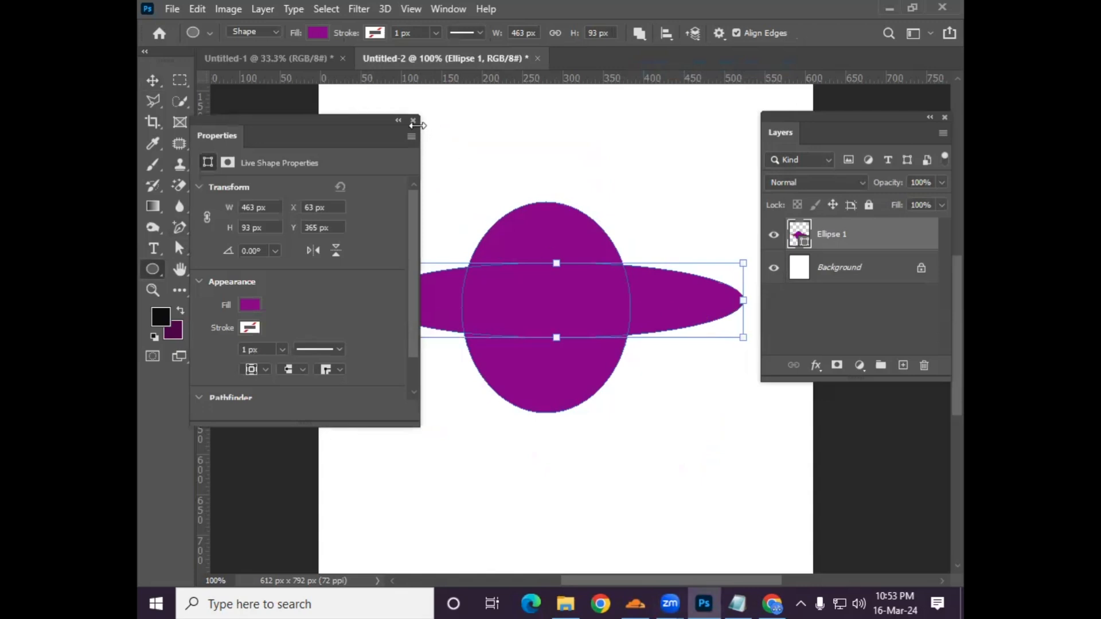
click(413, 121)
Step: Shift the combined cross-like shape upward with the Move tool and delete it
click(150, 85)
drag(511, 393, 504, 322)
key(Delete)
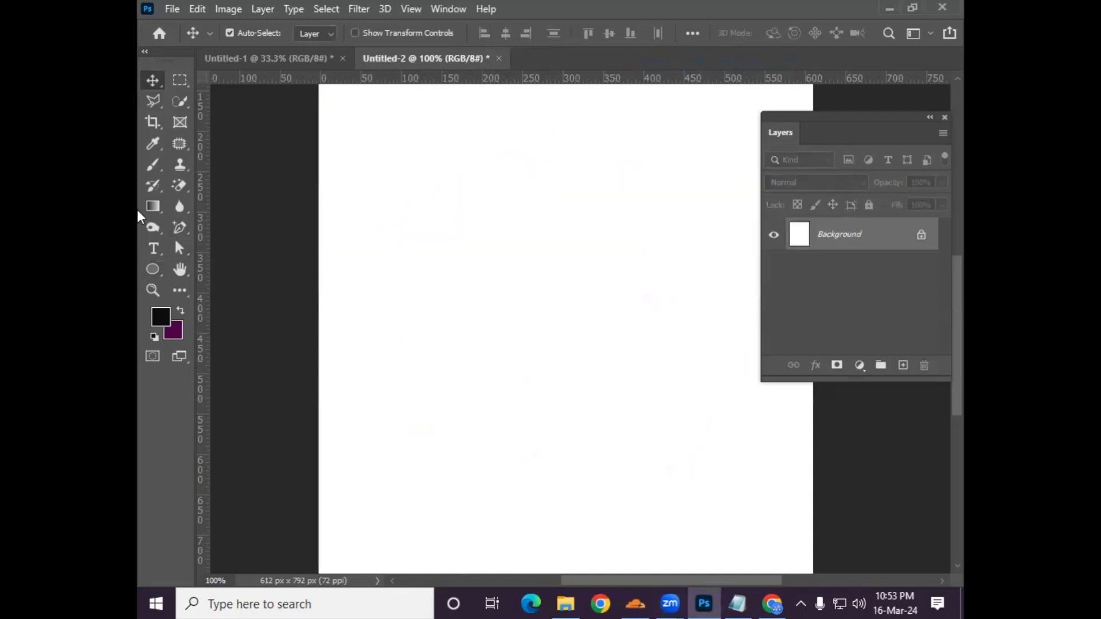
Step: Draw a new ellipse about 192 px wide and 217 px high on the empty page and dismiss its properties
click(153, 269)
drag(444, 191, 599, 366)
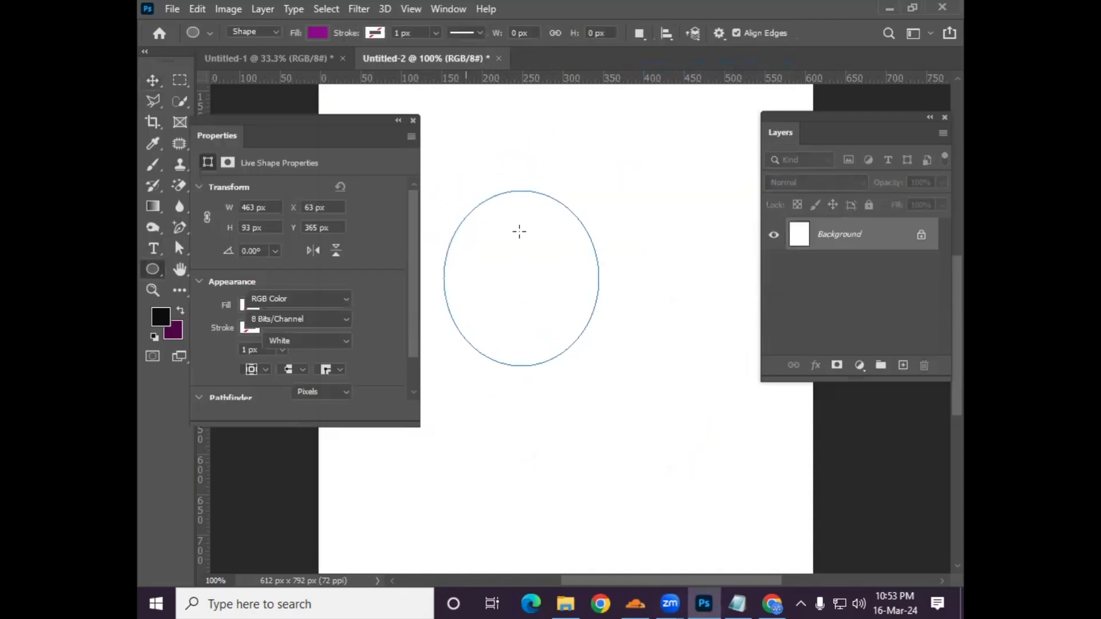
click(413, 120)
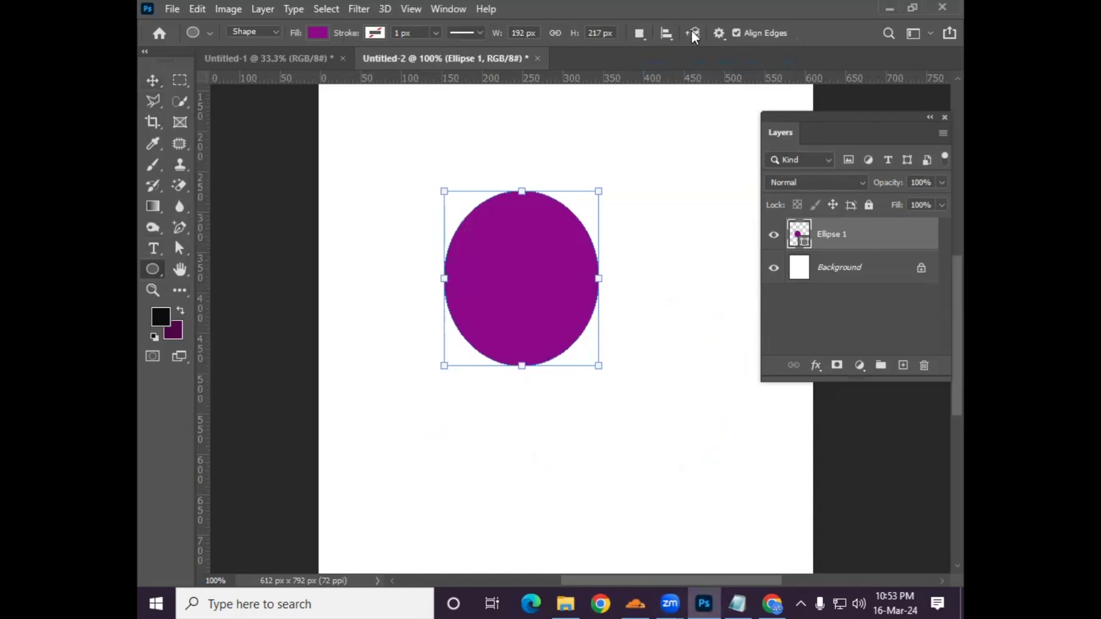
Step: Try Subtract Front Shape on the selected ellipse, undo it, and nudge the ellipse slightly upward with the Move tool
click(641, 35)
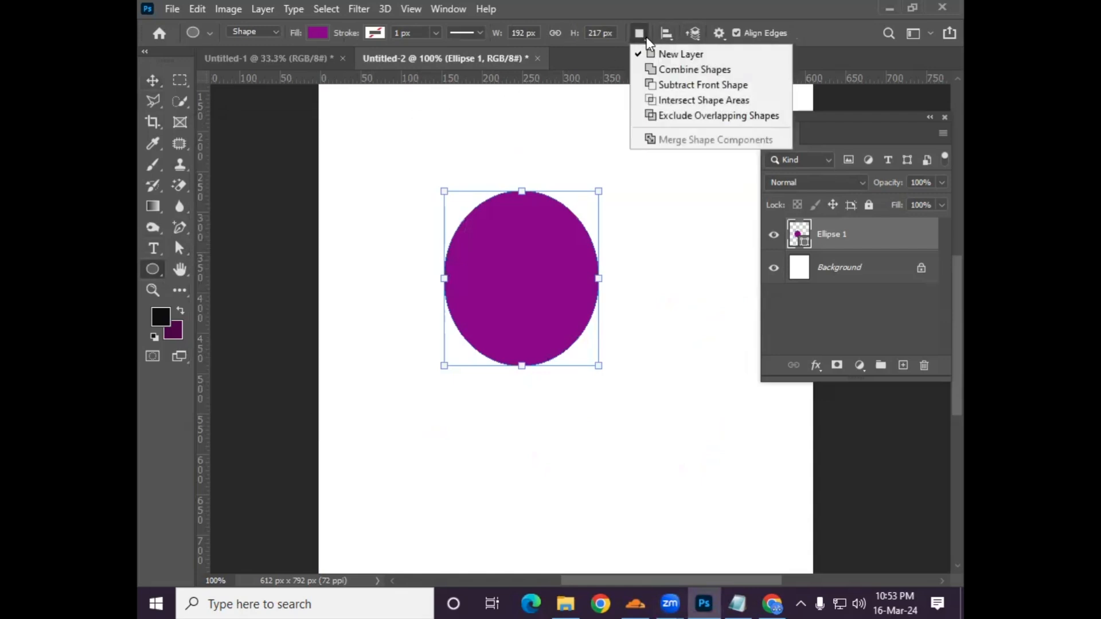
click(690, 86)
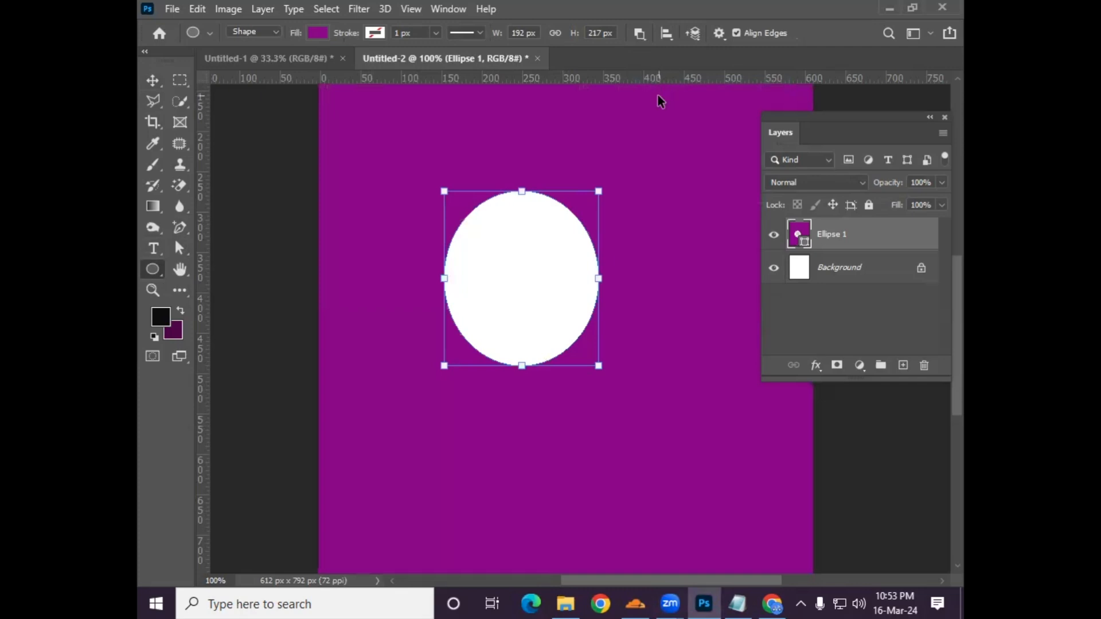
key(ctrl+z)
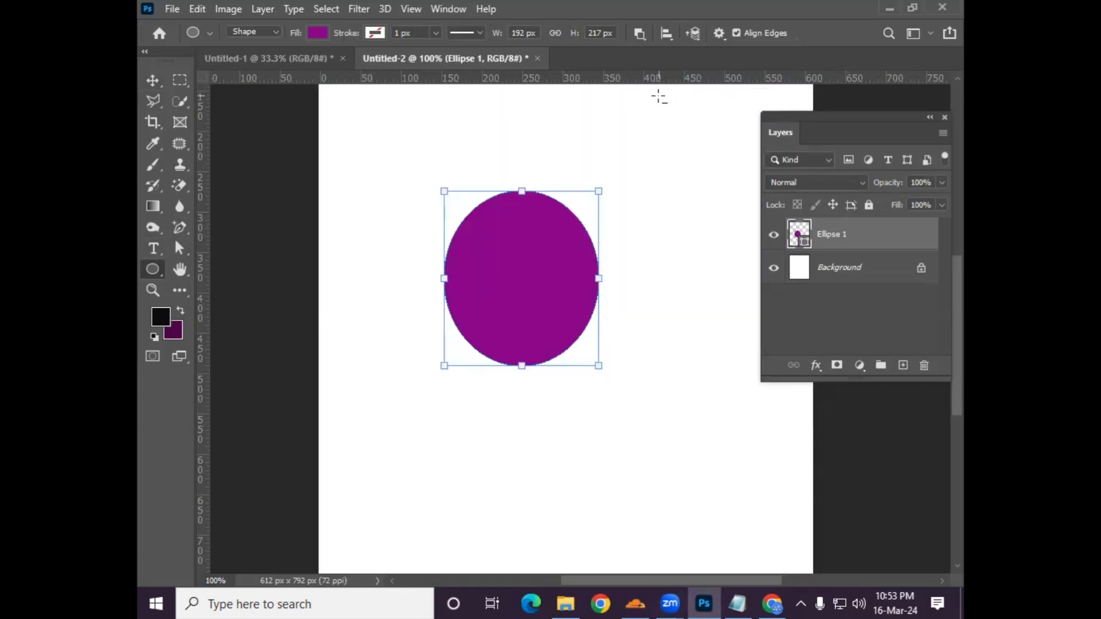
click(152, 80)
drag(530, 288, 530, 266)
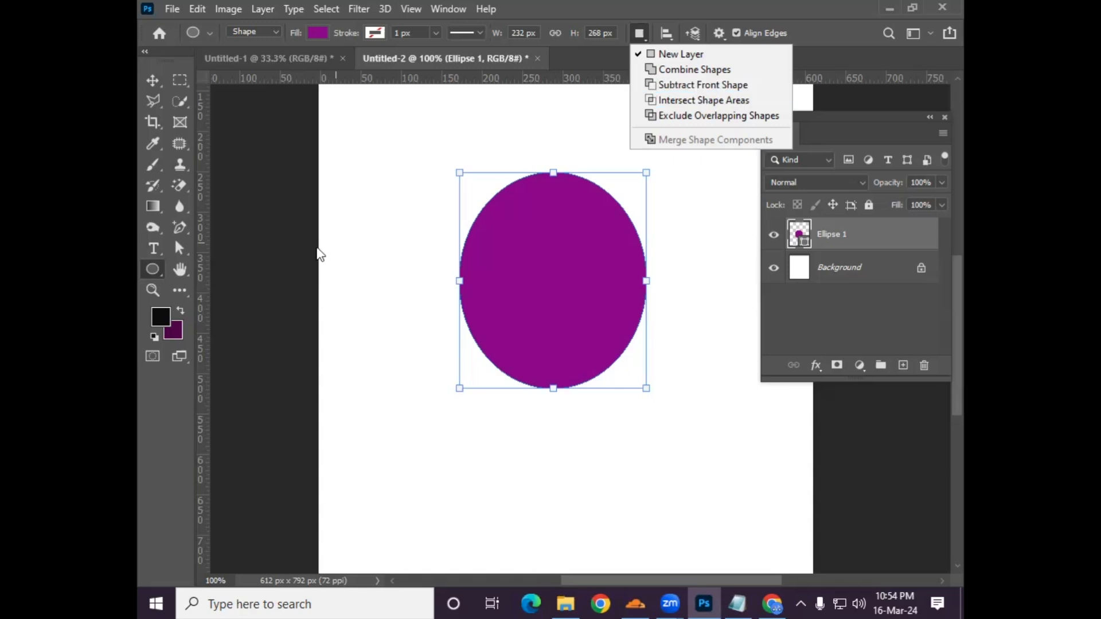
Step: Choose Subtract Front Shape, undo its effect on the existing ellipse, and cut away the right side with an ellipse about 223 by 439 px
click(716, 87)
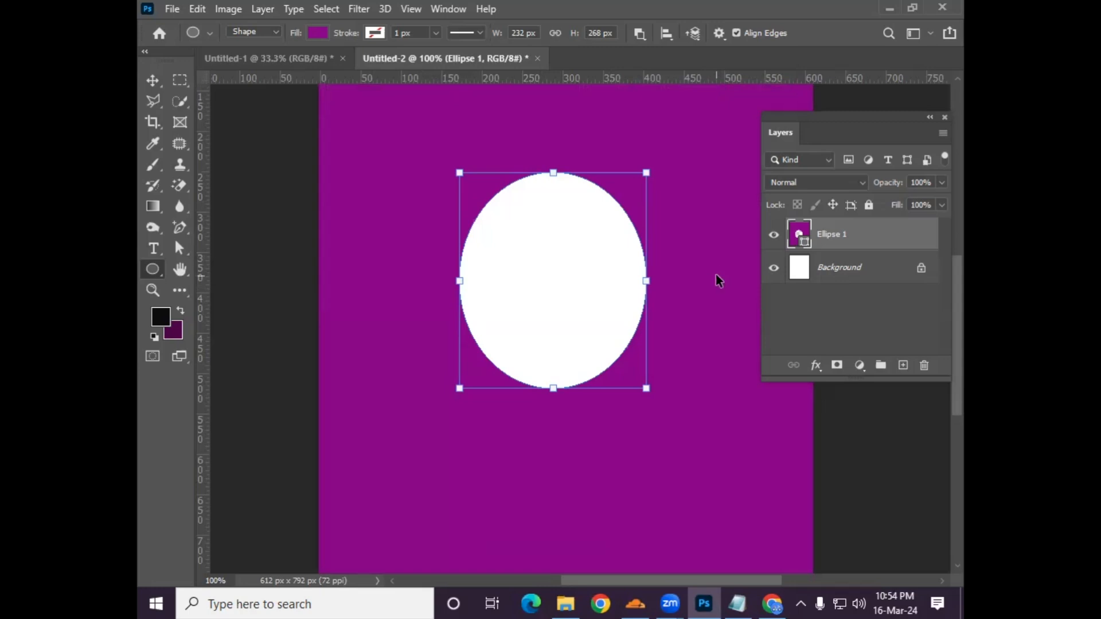
key(ctrl+z)
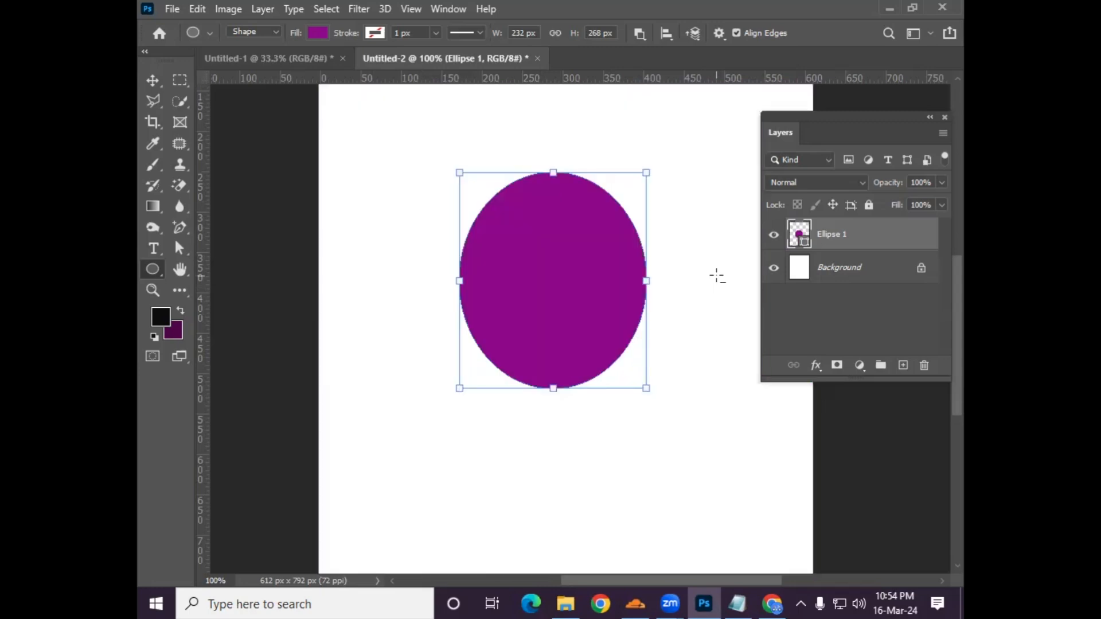
drag(539, 131, 720, 483)
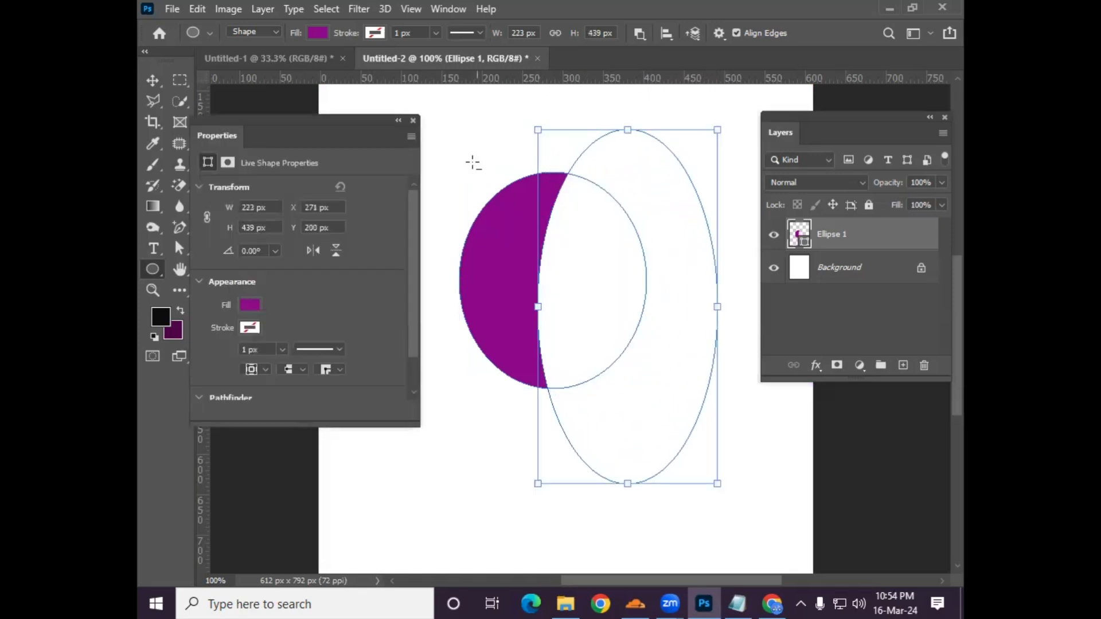
click(412, 121)
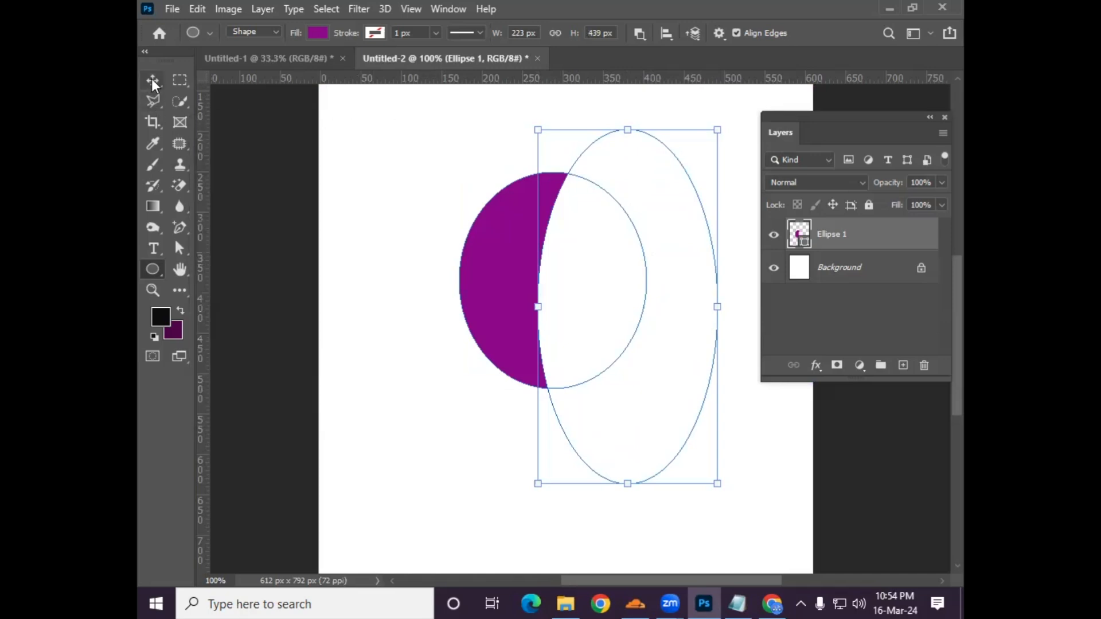
Step: Move the purple crescent slightly down and to the right on the page, and delete it
click(152, 80)
drag(501, 276, 516, 313)
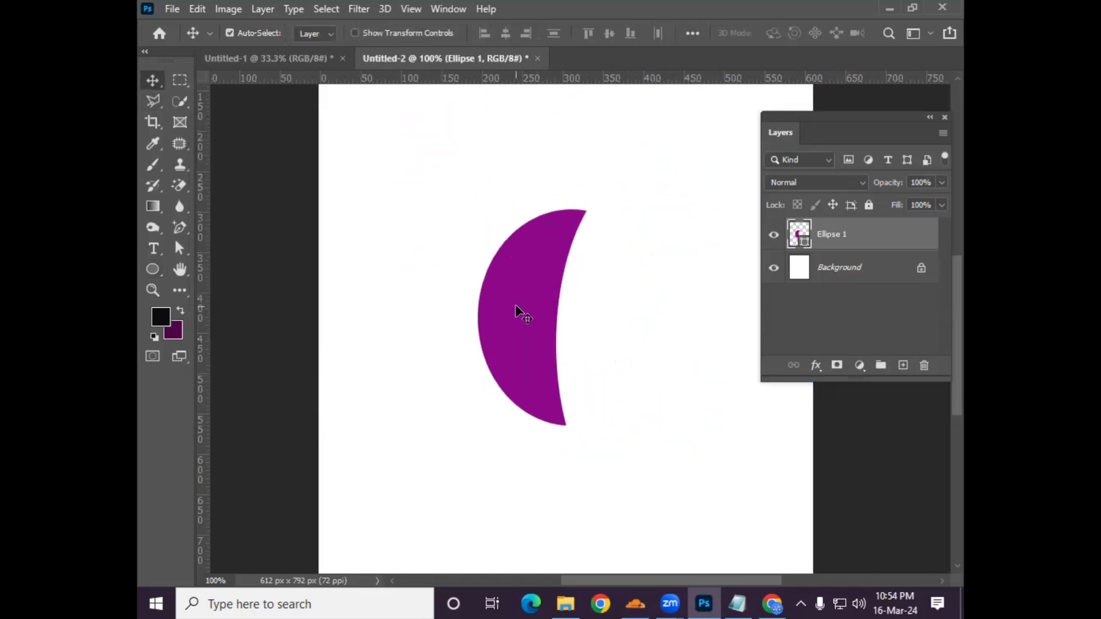
key(Delete)
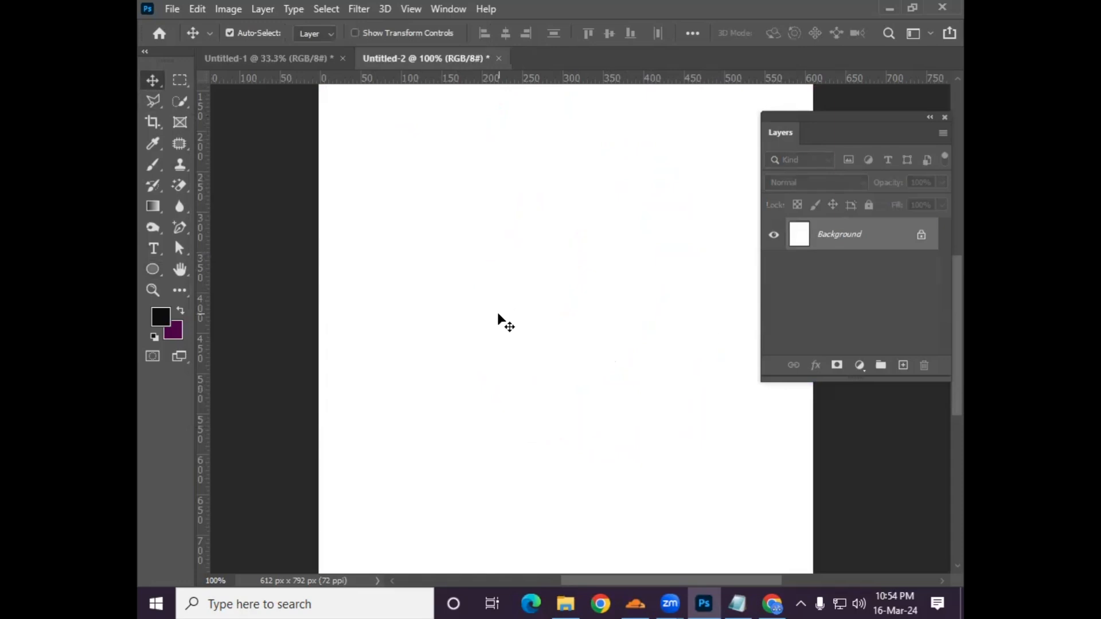
Step: Draw a tall ellipse about 177 px wide and 342 px high and dismiss its live shape properties
click(154, 271)
drag(409, 182, 552, 458)
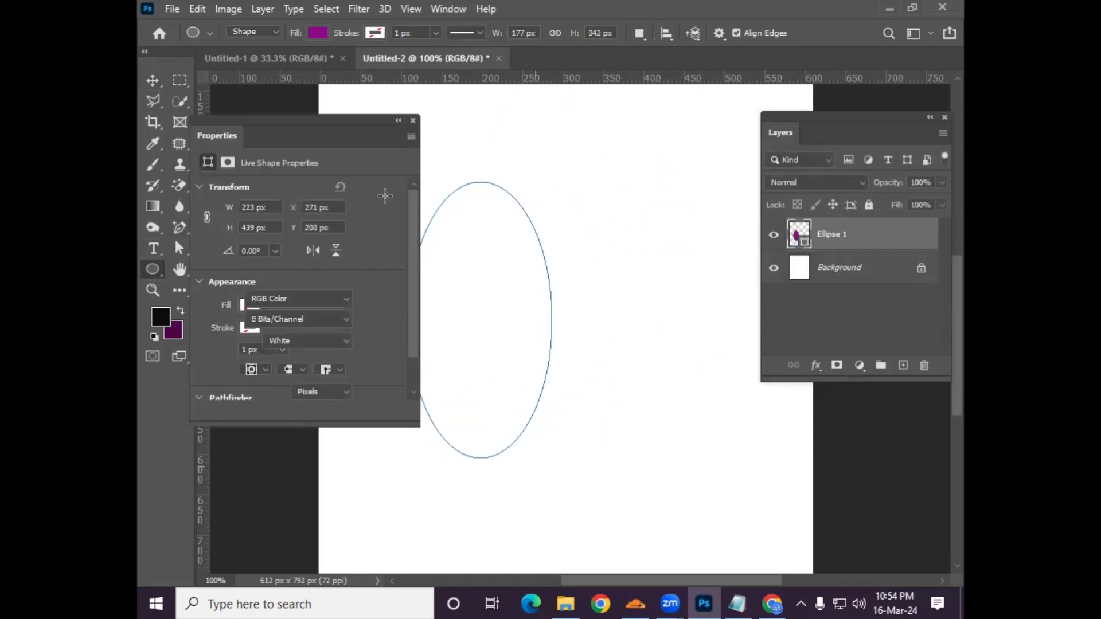
click(413, 121)
Step: Choose Subtract Front Shape, undo its effect on the tall ellipse, and subtract an overlapping ellipse about 179 by 433 px from its right side
click(639, 32)
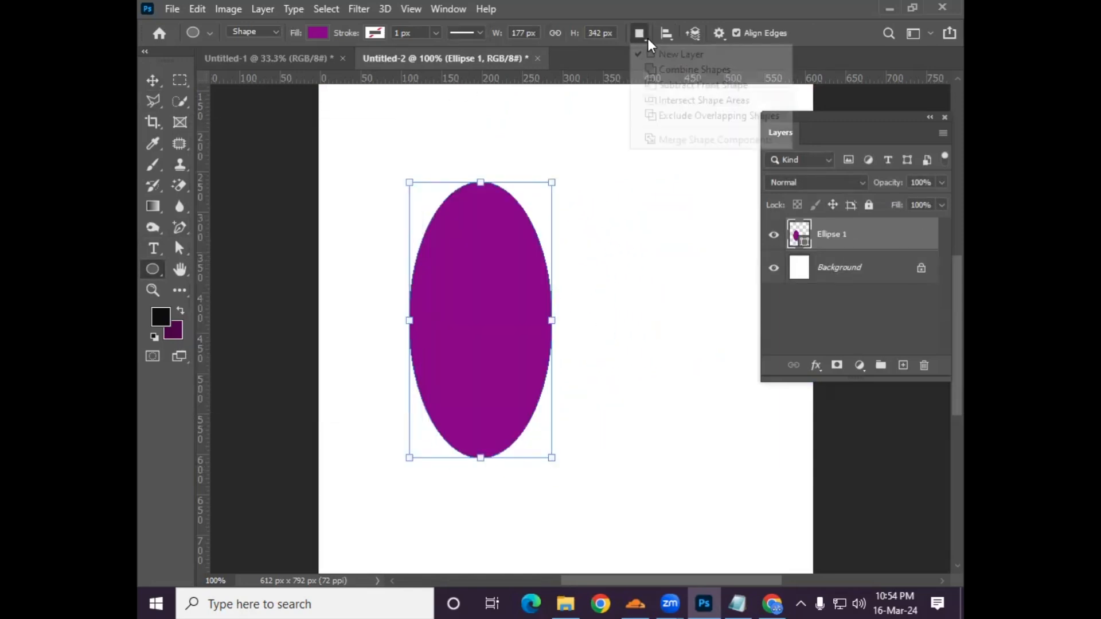
click(659, 84)
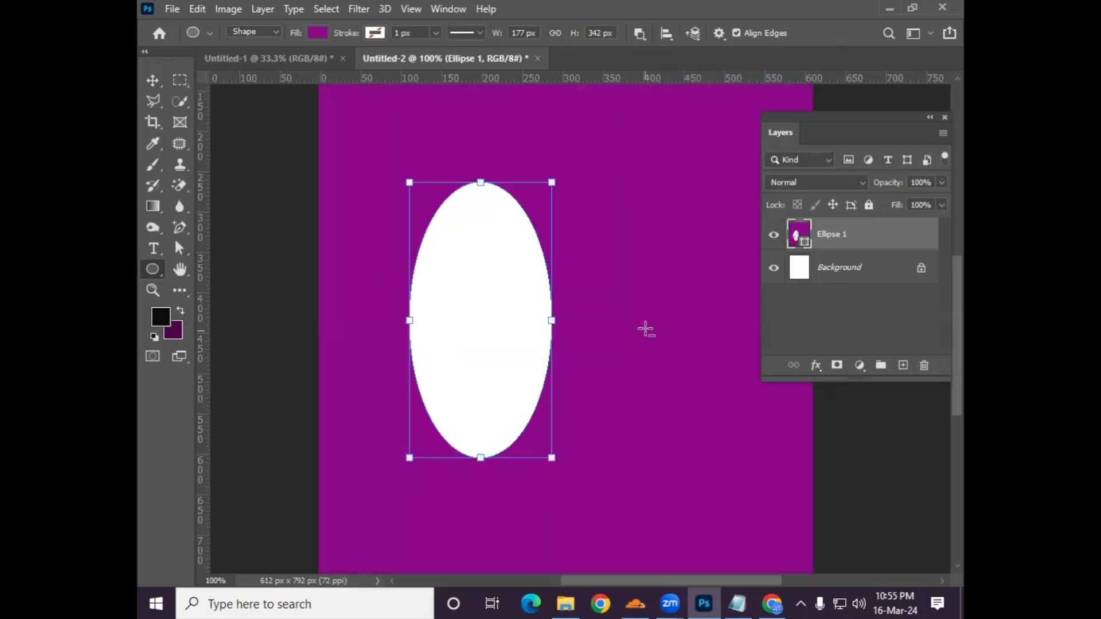
key(ctrl+z)
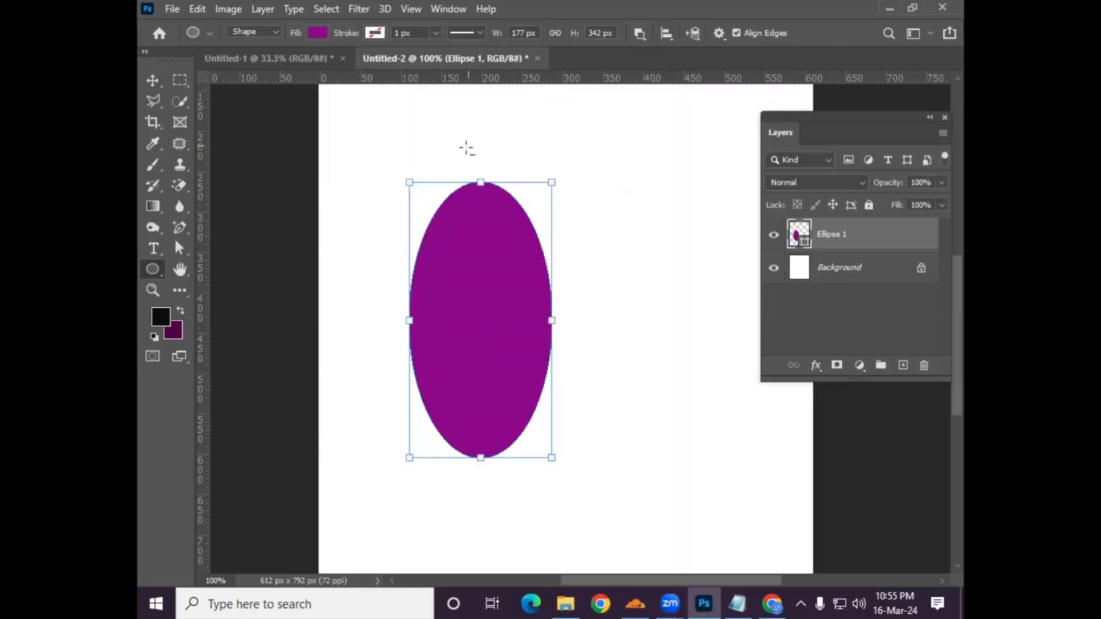
drag(450, 147, 593, 496)
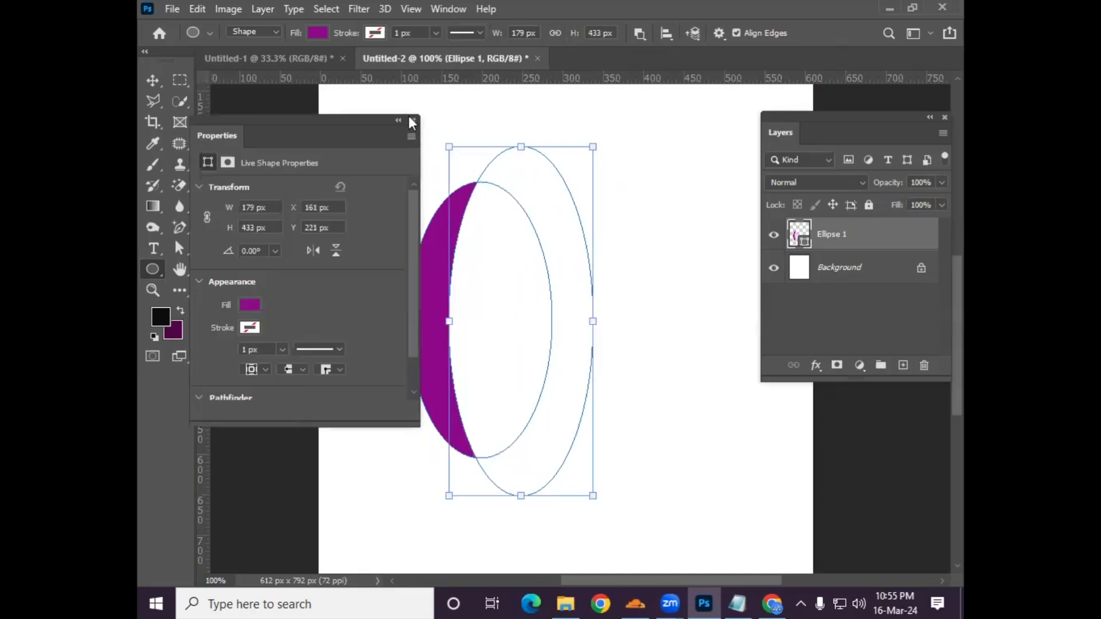
click(415, 119)
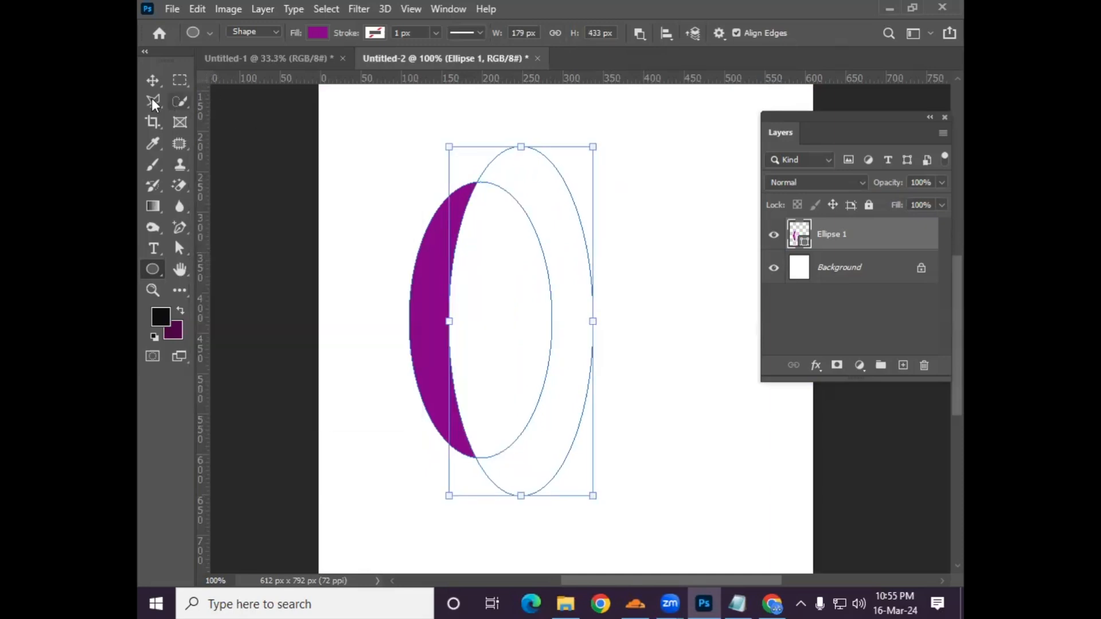
Step: Shift the thin purple crescent to the right with the Move tool and delete it
click(152, 81)
drag(443, 311, 510, 297)
key(Delete)
Step: Draw an ellipse about 230 px wide and 326 px high near the page's centre and dismiss its properties
click(153, 269)
drag(462, 190, 649, 454)
click(413, 119)
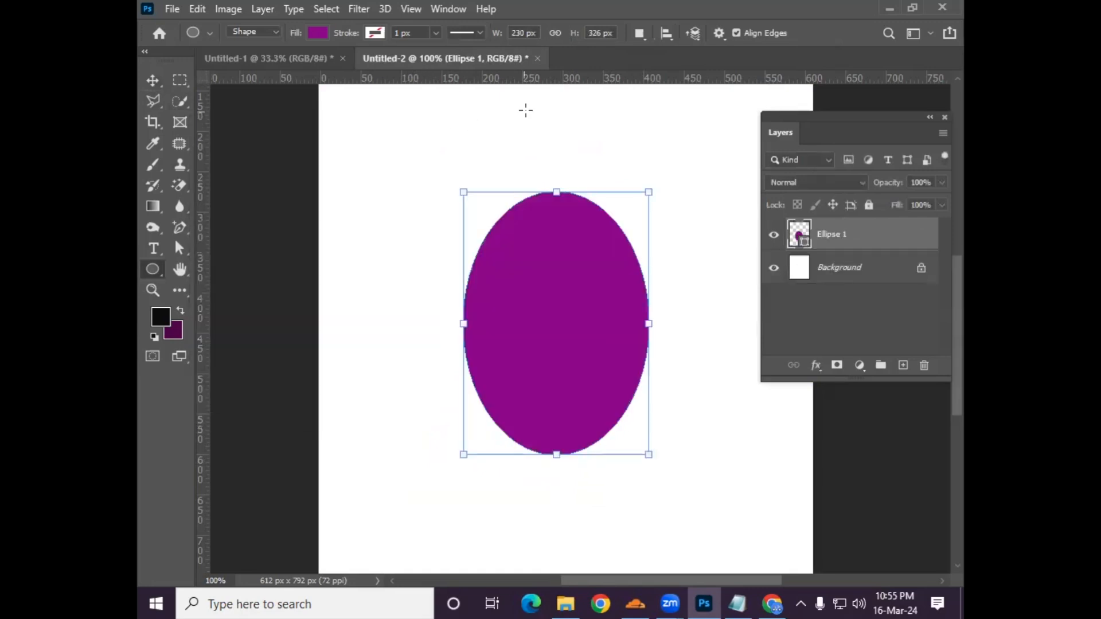
Step: Intersect the purple ellipse with an overlapping ellipse about 269 px wide and 409 px high on its right side using Intersect Shape Areas
click(641, 38)
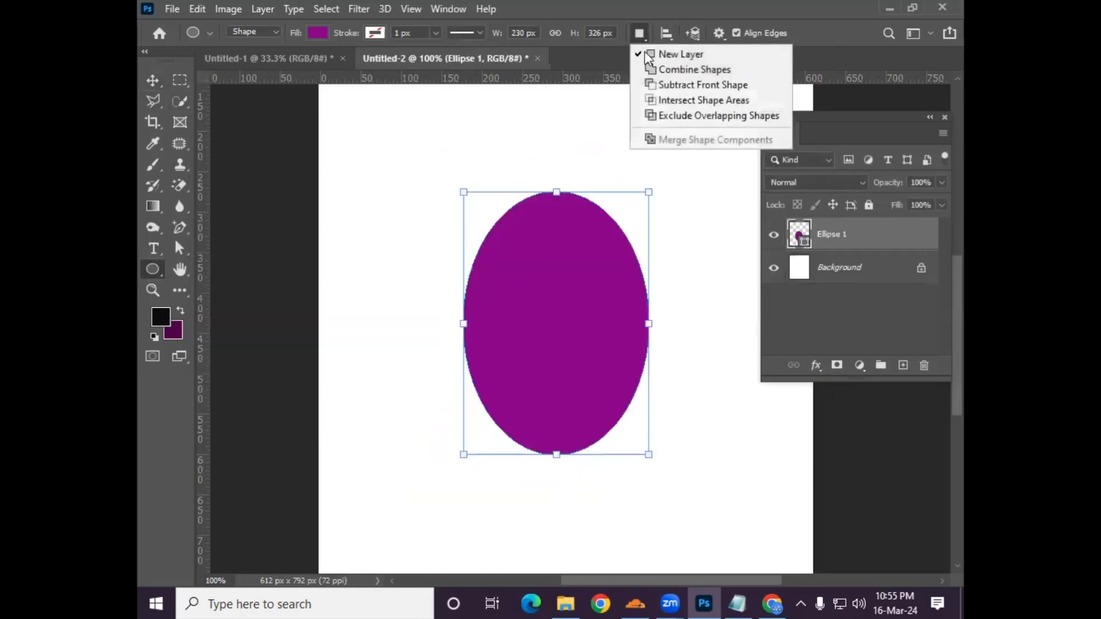
click(694, 98)
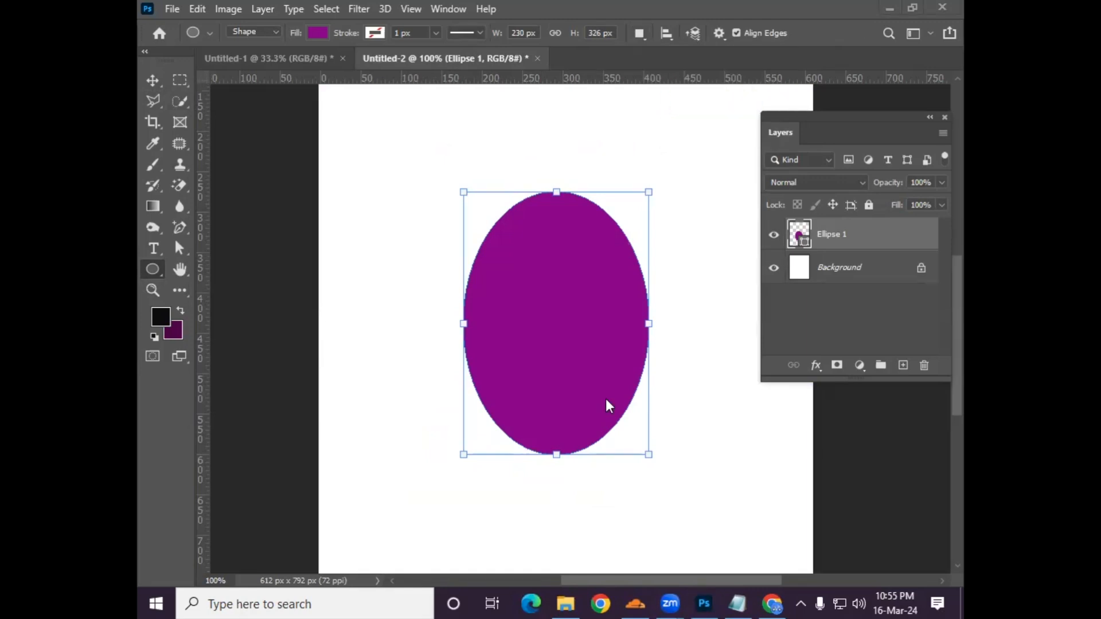
click(646, 37)
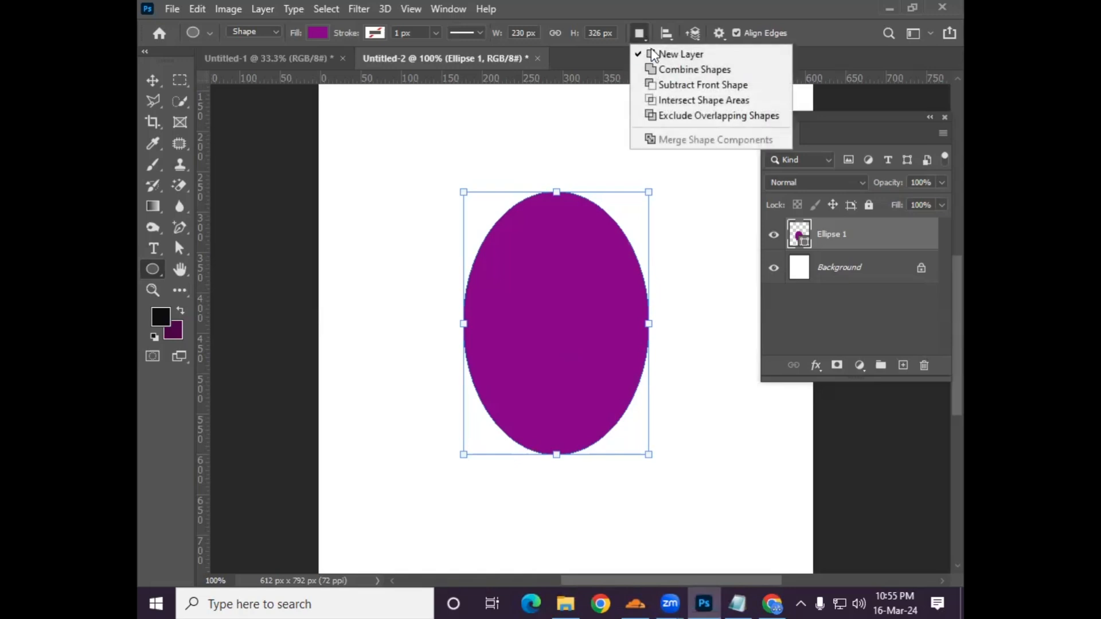
click(680, 98)
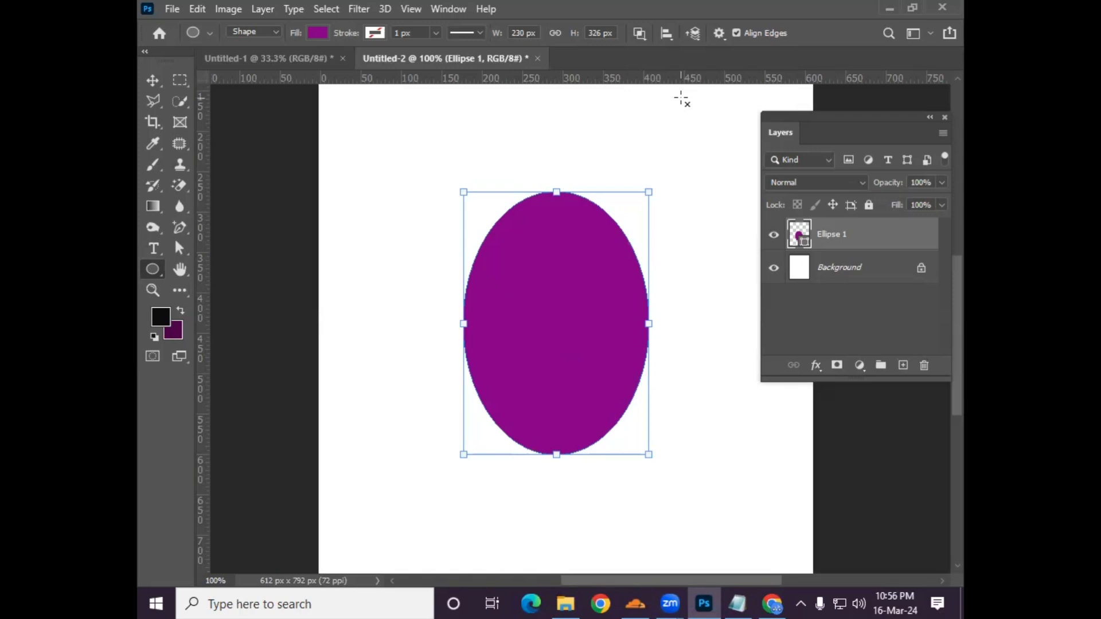
drag(550, 165, 767, 494)
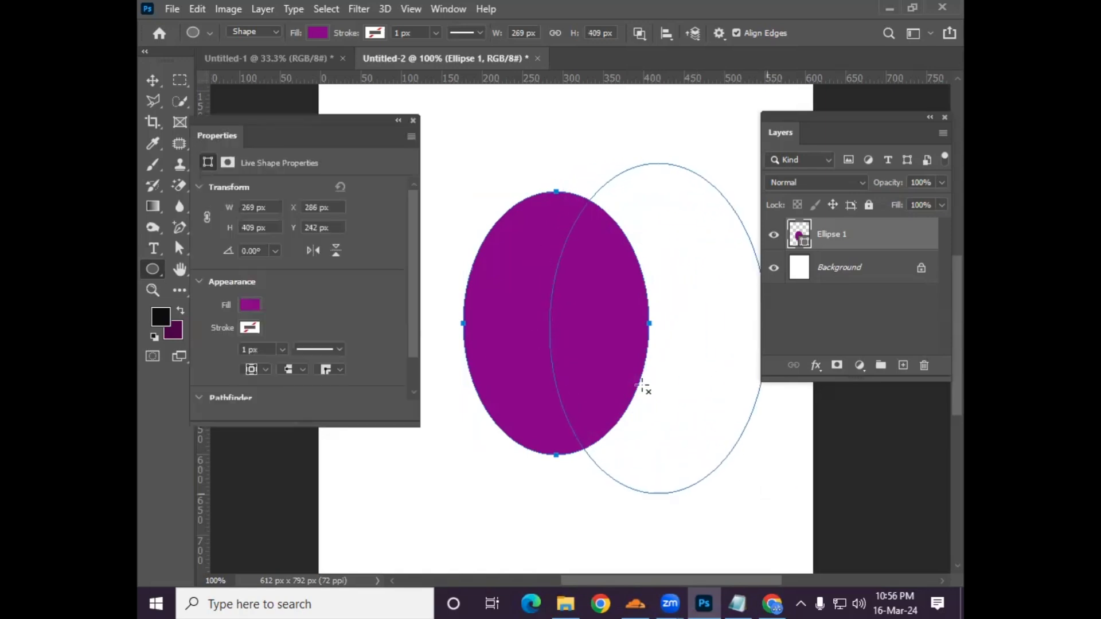
Step: Shift the pointed lens shape up and to the left with the Move tool and delete it
click(153, 80)
drag(631, 319, 607, 303)
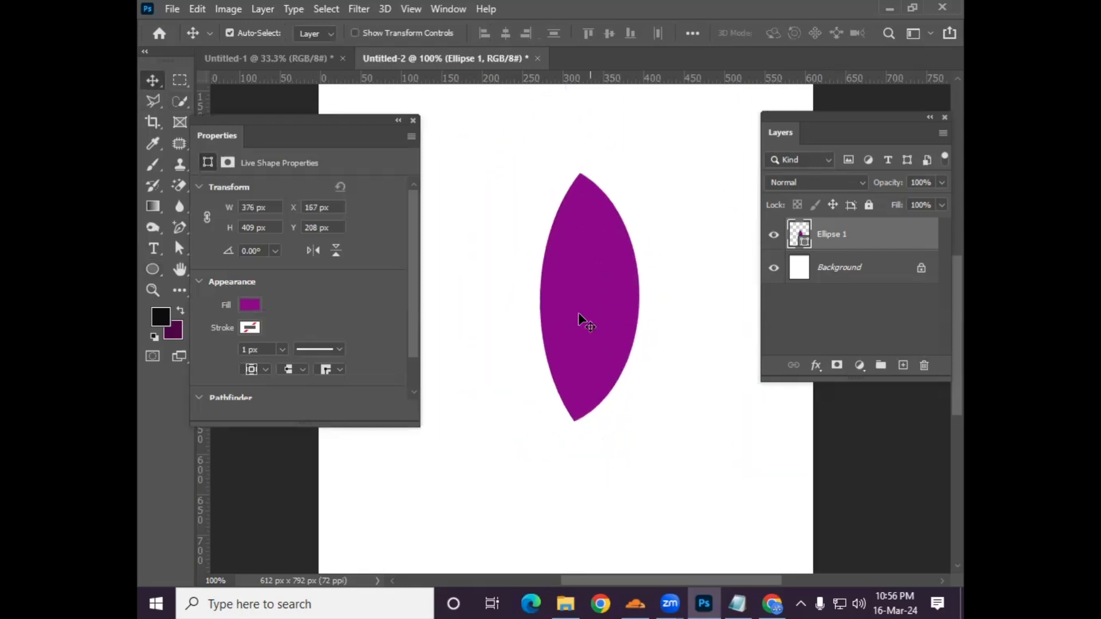
key(Delete)
Step: Draw an ellipse about 202 px wide and 326 px high near the page's centre and dismiss its properties
click(158, 272)
drag(471, 168, 634, 430)
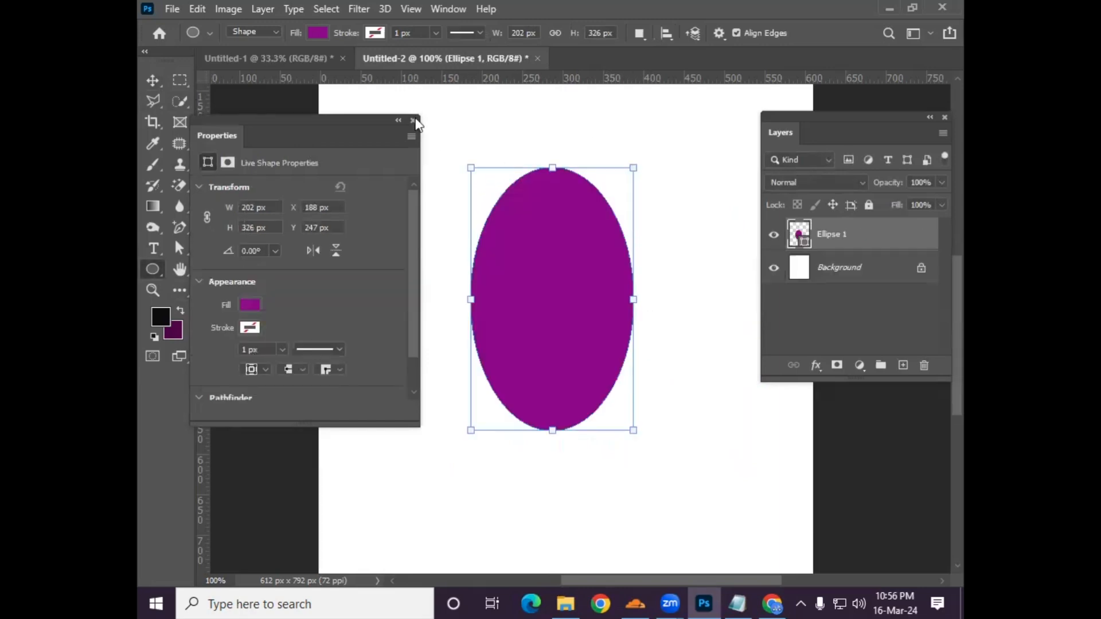
click(413, 120)
Step: Intersect the tall ellipse with a wider ellipse about 303 by 264 px over its upper part using Intersect Shape Areas
click(645, 33)
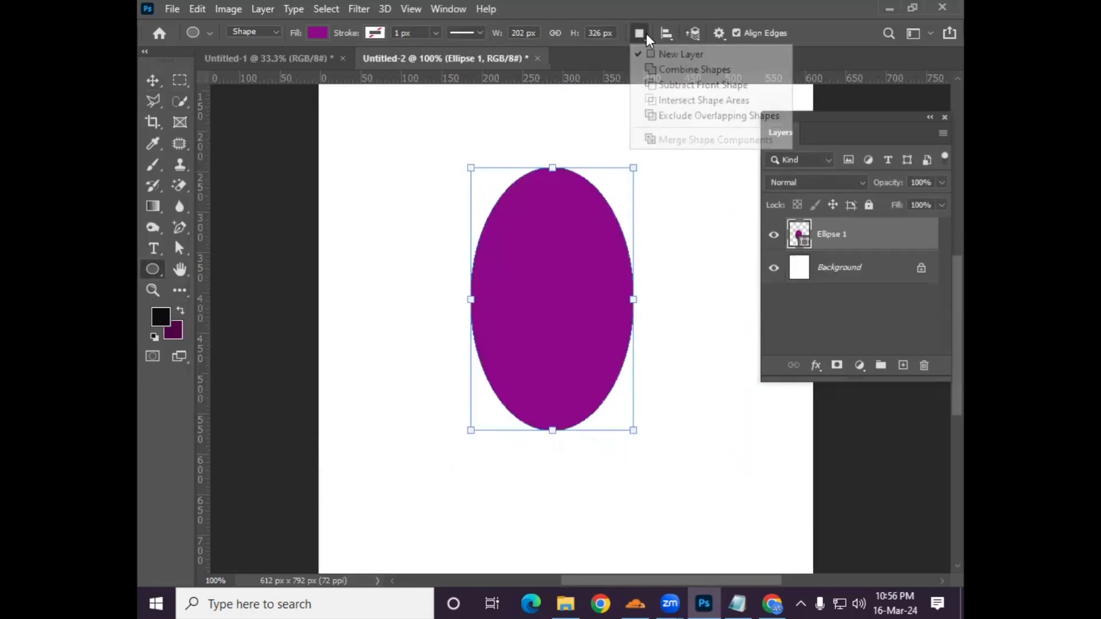
click(677, 99)
drag(438, 138, 683, 351)
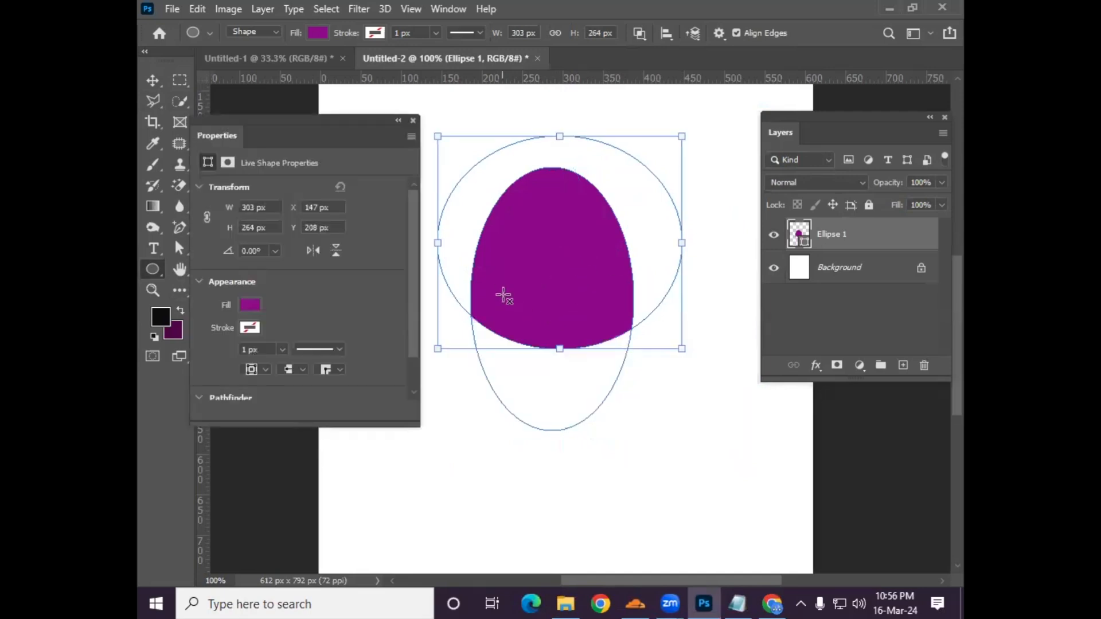
Step: Shift the dome-like intersected shape slightly up and to the right, delete it, and dismiss the properties
click(153, 79)
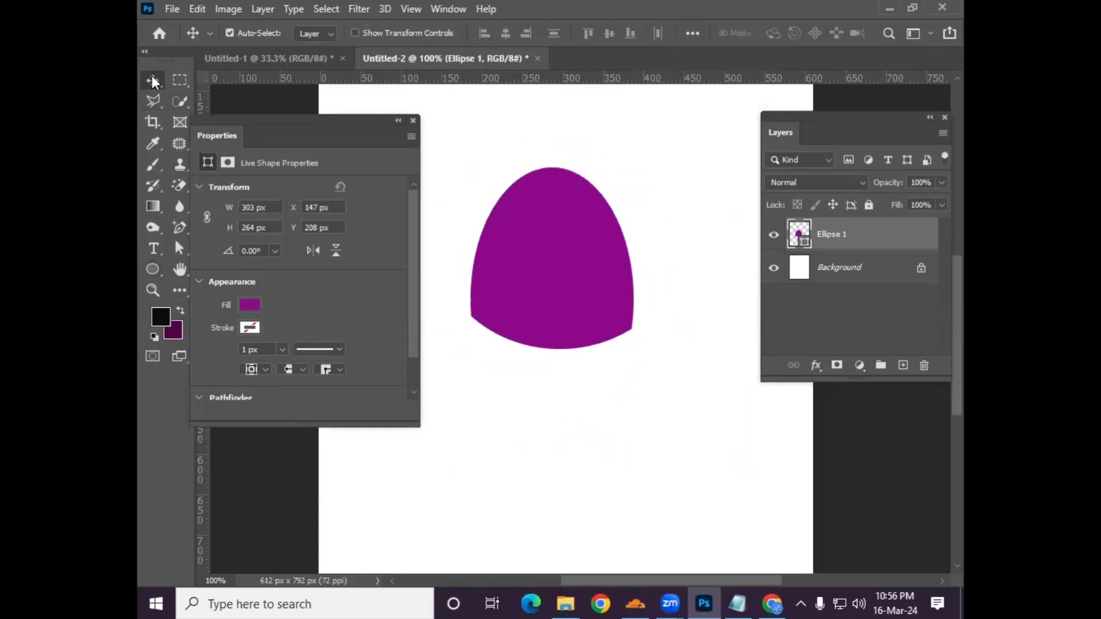
drag(575, 298, 596, 287)
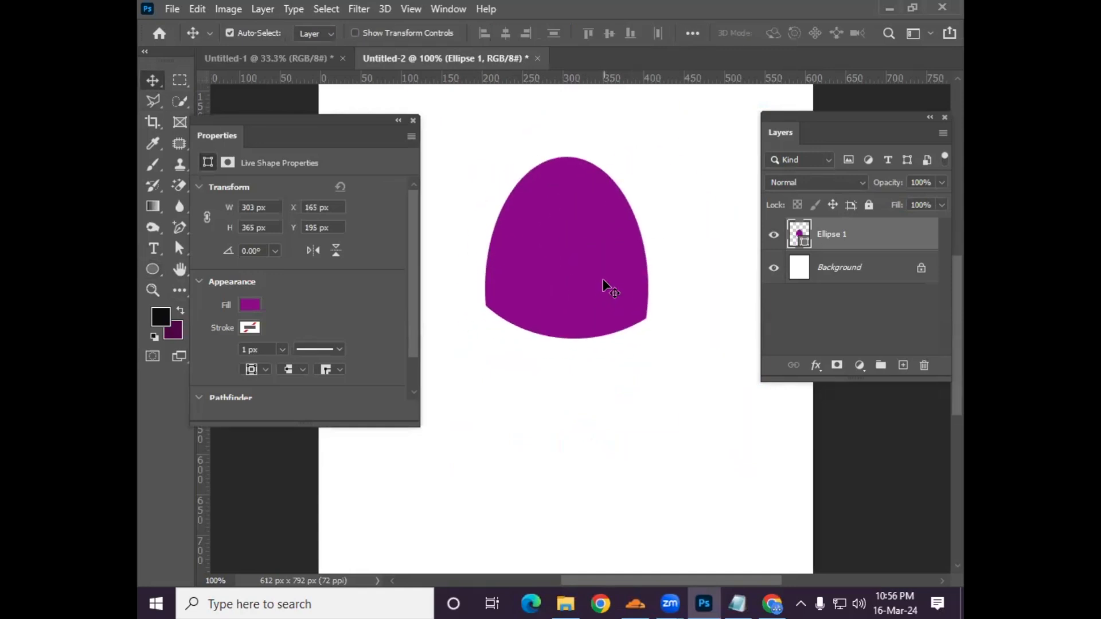
key(Delete)
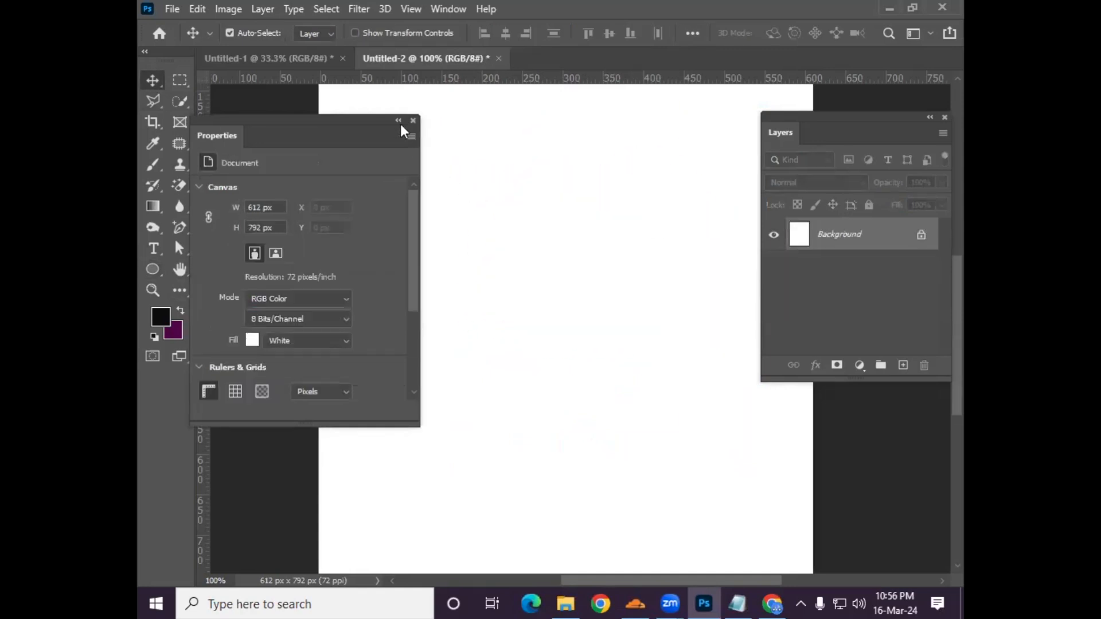
click(413, 120)
Step: Draw an ellipse about 256 px wide and 291 px high near the page's centre and dismiss its live shape properties
click(153, 269)
drag(466, 186, 673, 421)
click(641, 34)
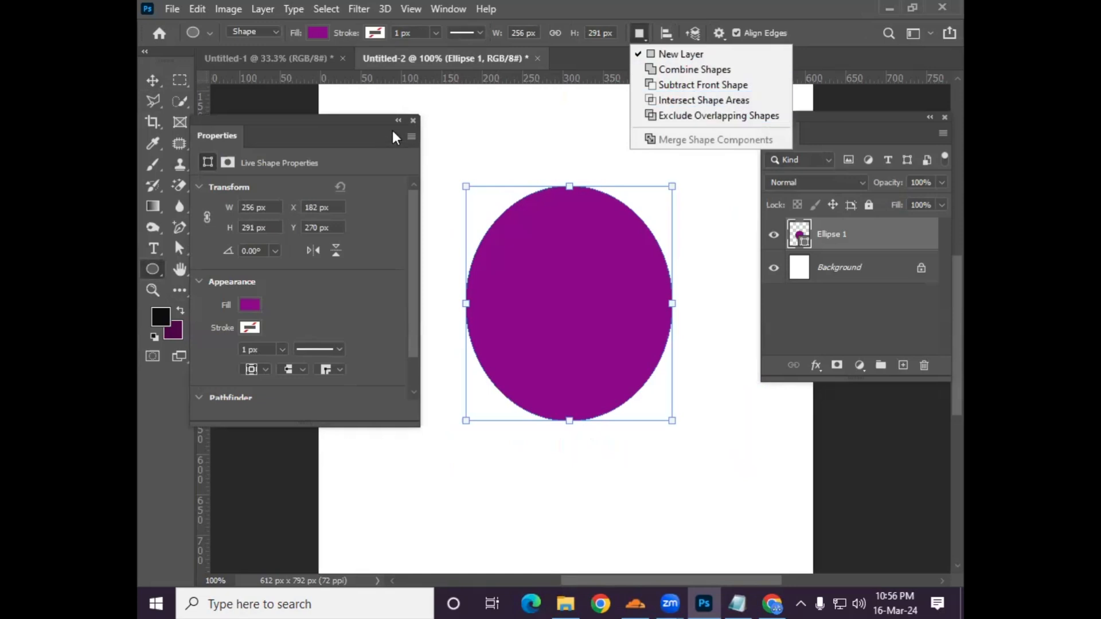
click(415, 124)
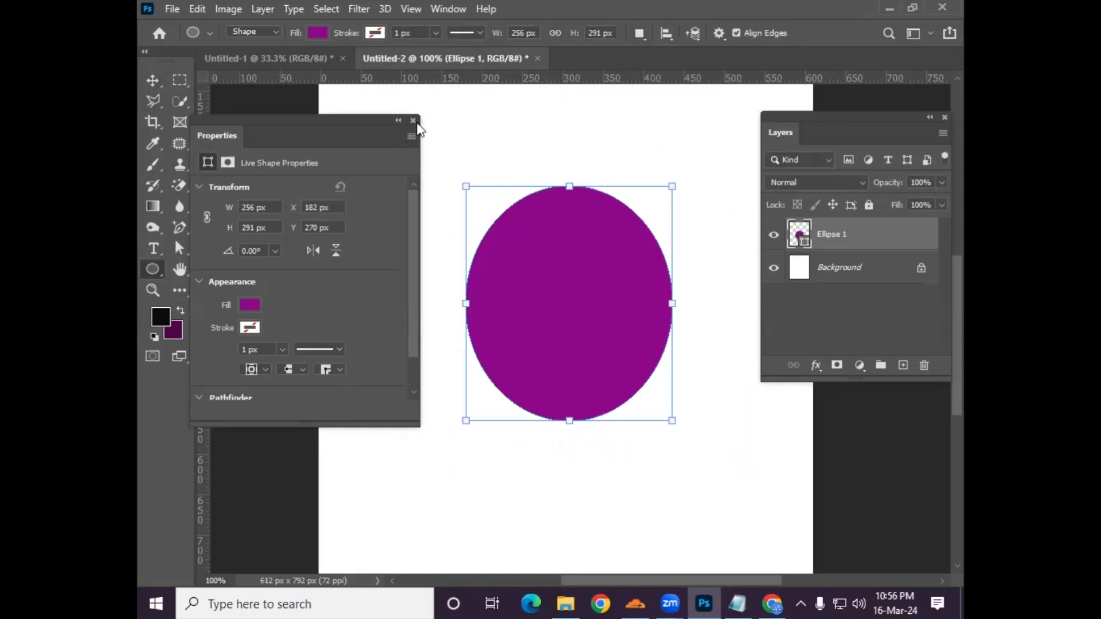
click(413, 120)
Step: Add an overlapping ellipse about 231 px wide and 425 px high on the right side using Exclude Overlapping Shapes
click(645, 36)
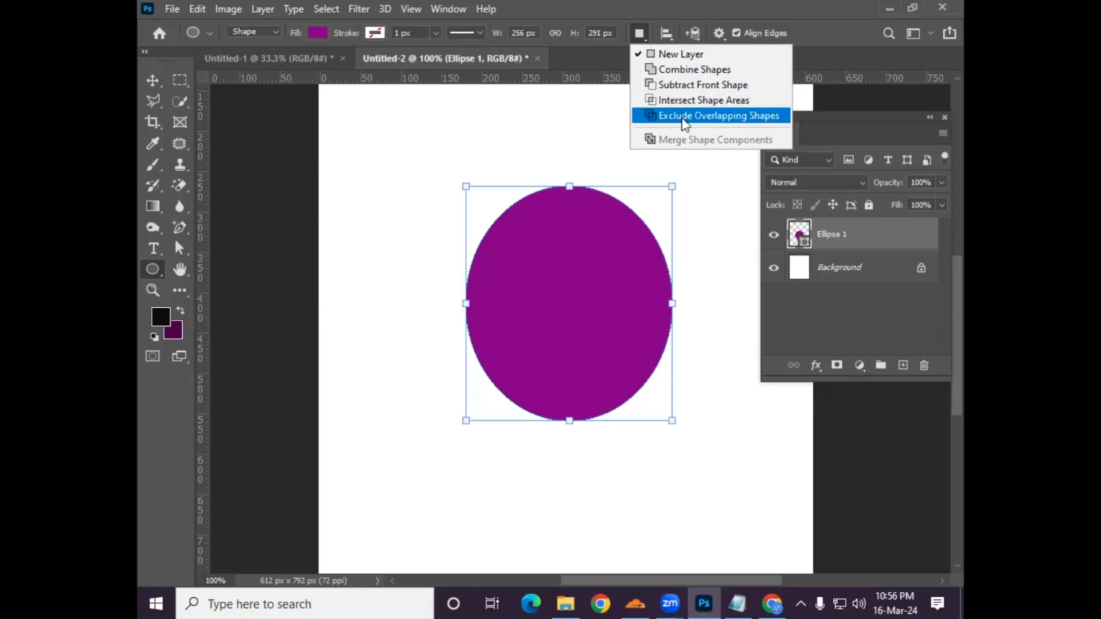
click(685, 117)
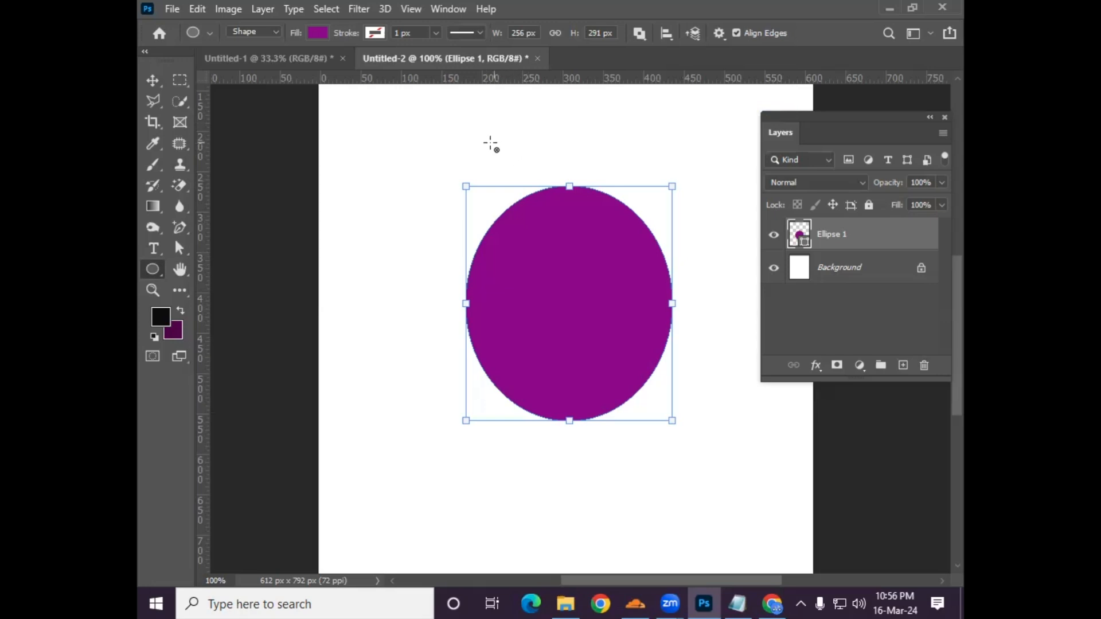
drag(579, 145, 766, 490)
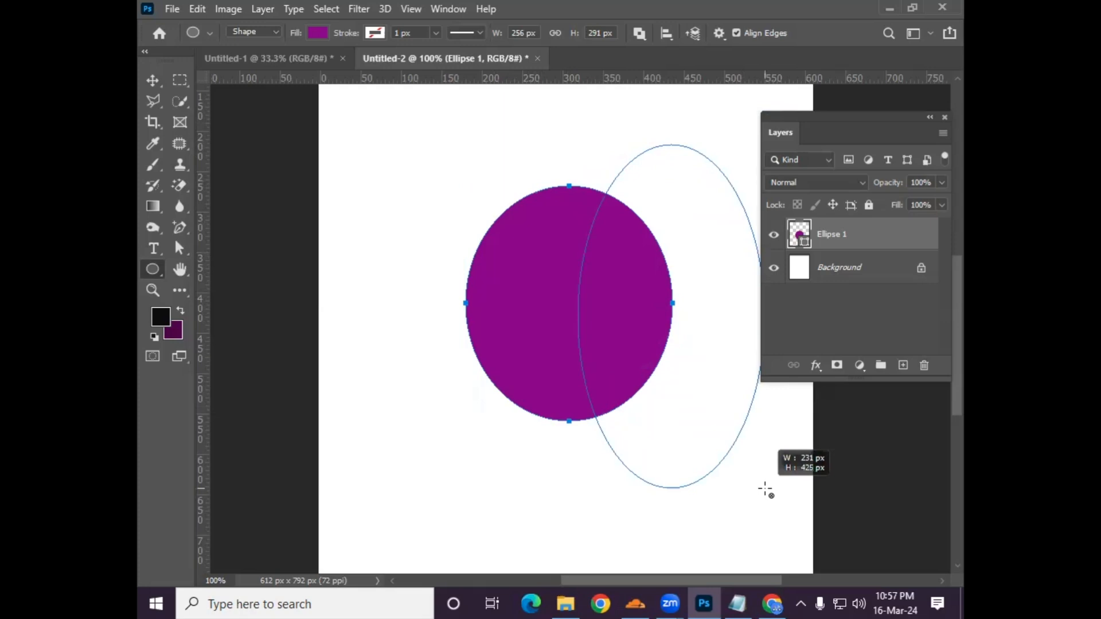
drag(766, 490, 766, 490)
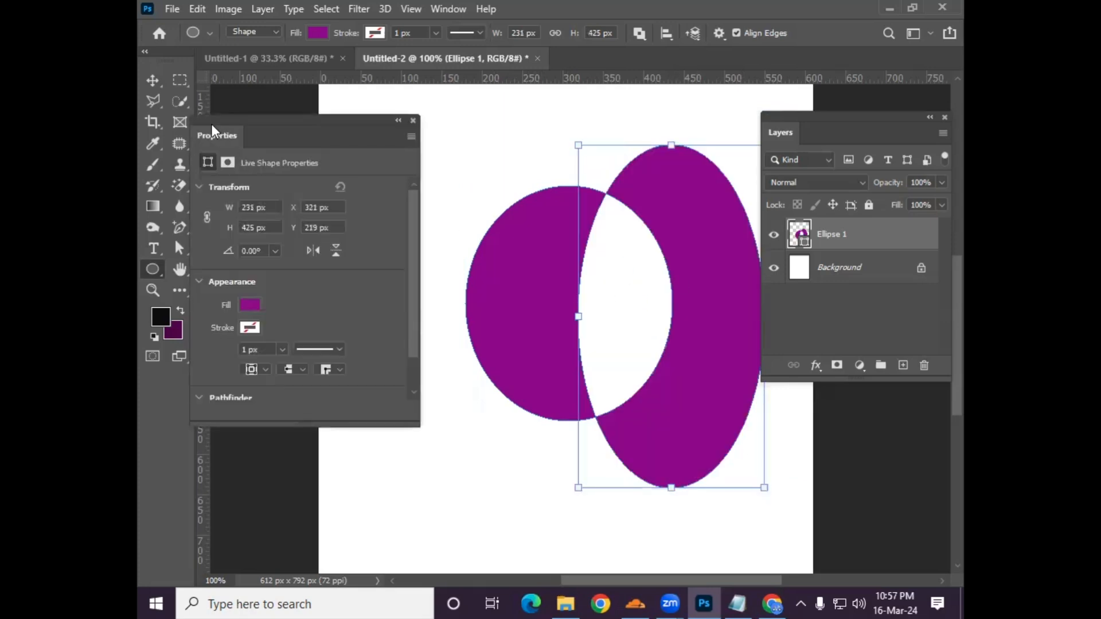
Step: Move the compound shape with the hollow overlap using the Move tool and delete it
click(153, 80)
drag(518, 269, 482, 270)
drag(593, 305, 590, 265)
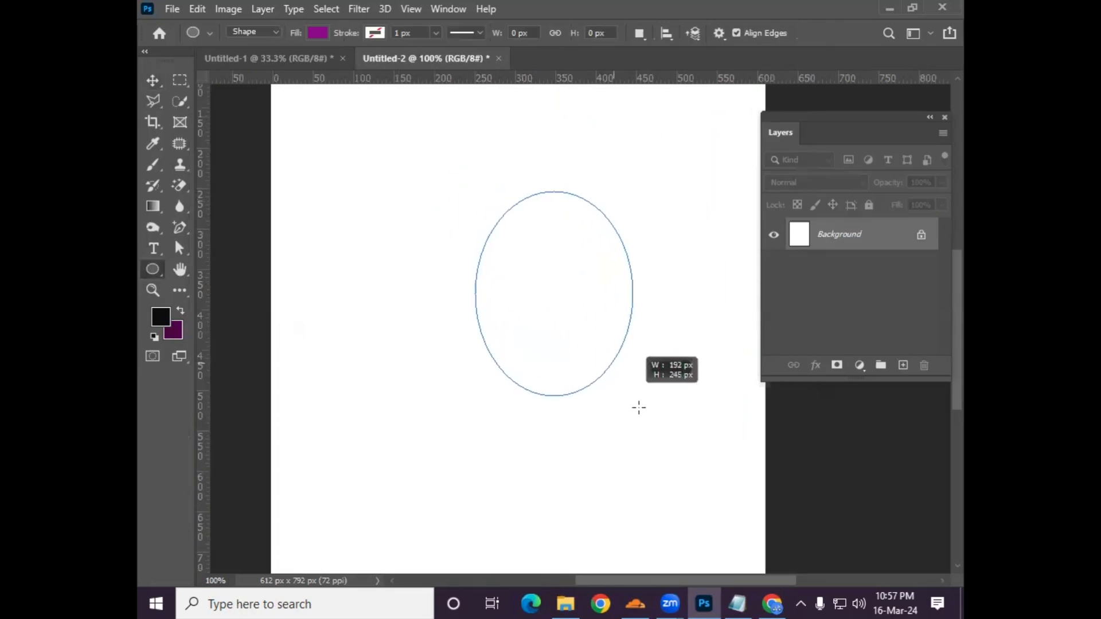
Step: Draw an ellipse about 214 px wide and 284 px high on the page and dismiss its properties
mouse_move(636, 405)
mouse_down()
mouse_move(657, 432)
mouse_move(649, 421)
mouse_up()
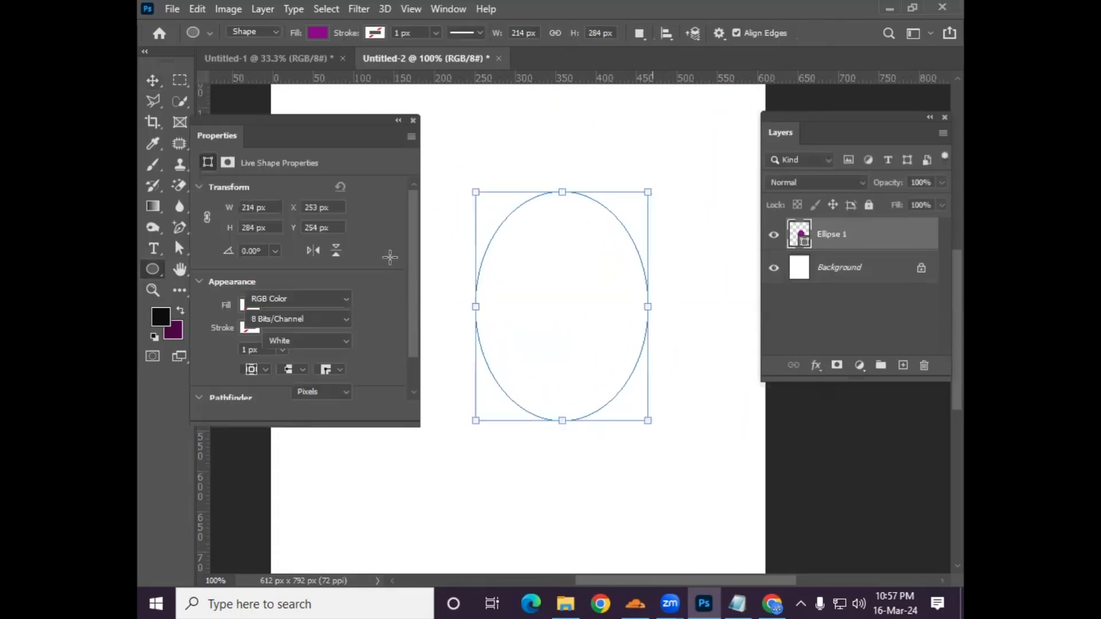
click(413, 121)
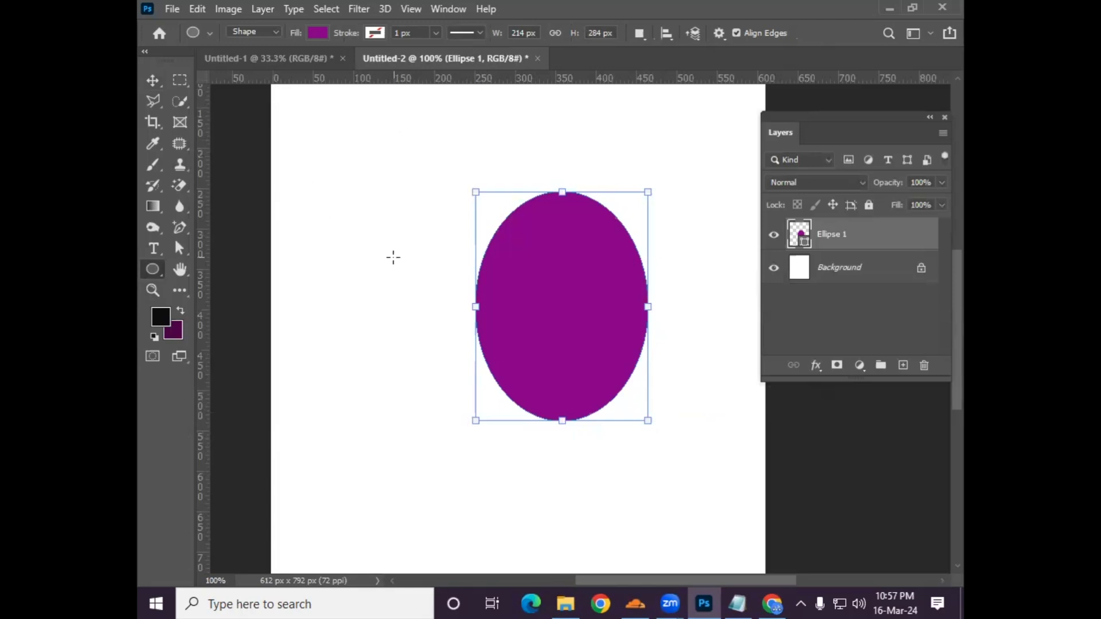
Step: Turn the ellipse's top anchor into a sharp corner with the Convert Point tool and move the shape up and to the left
click(180, 251)
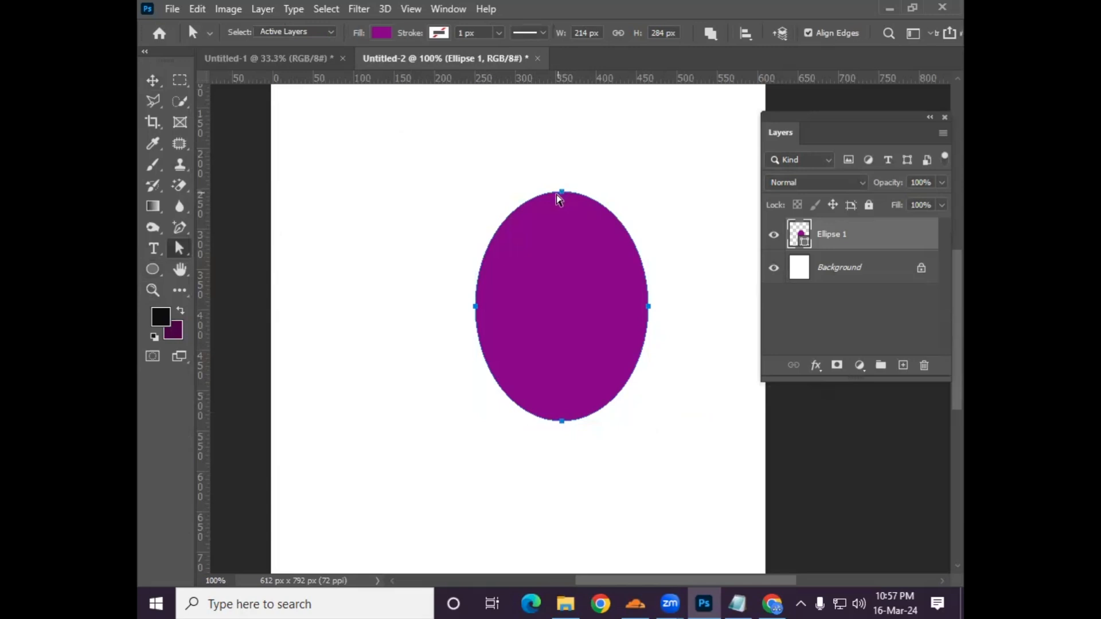
drag(180, 227, 235, 306)
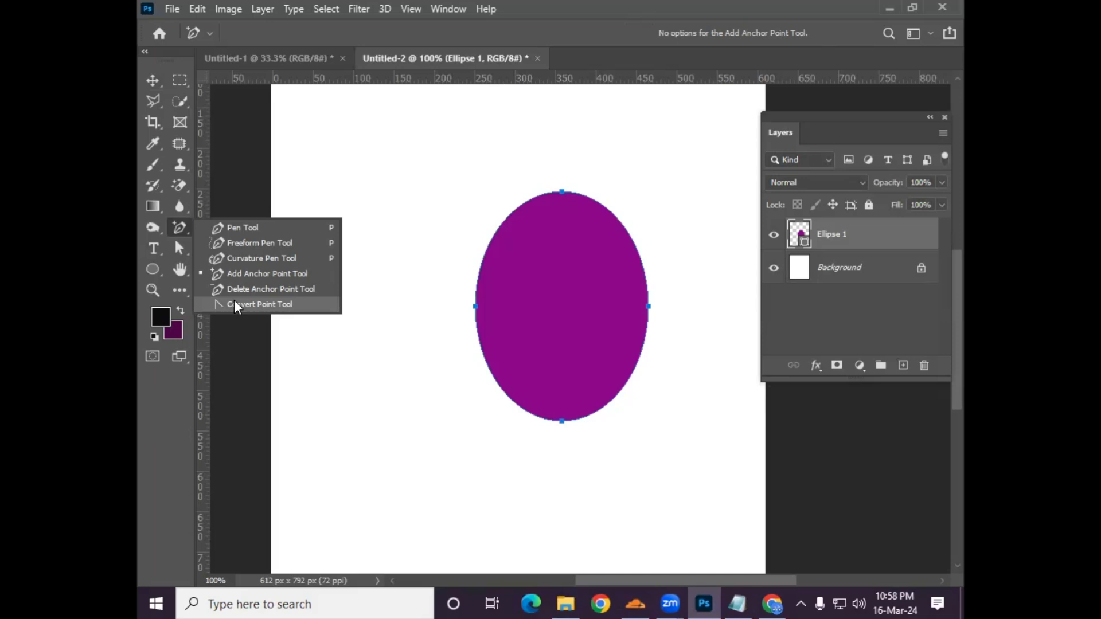
click(267, 301)
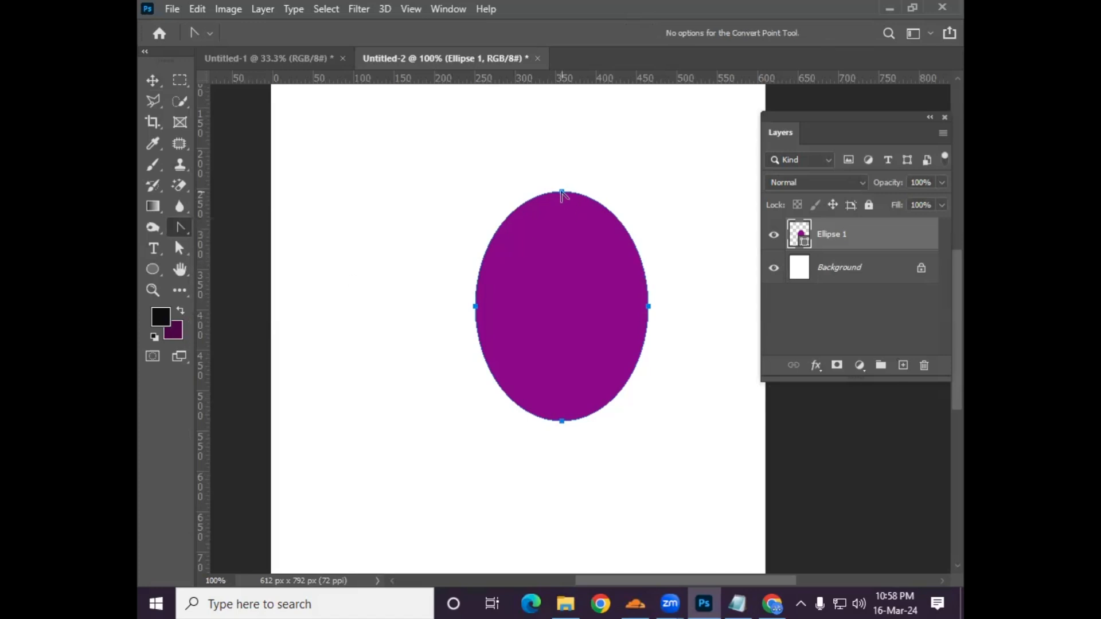
click(562, 192)
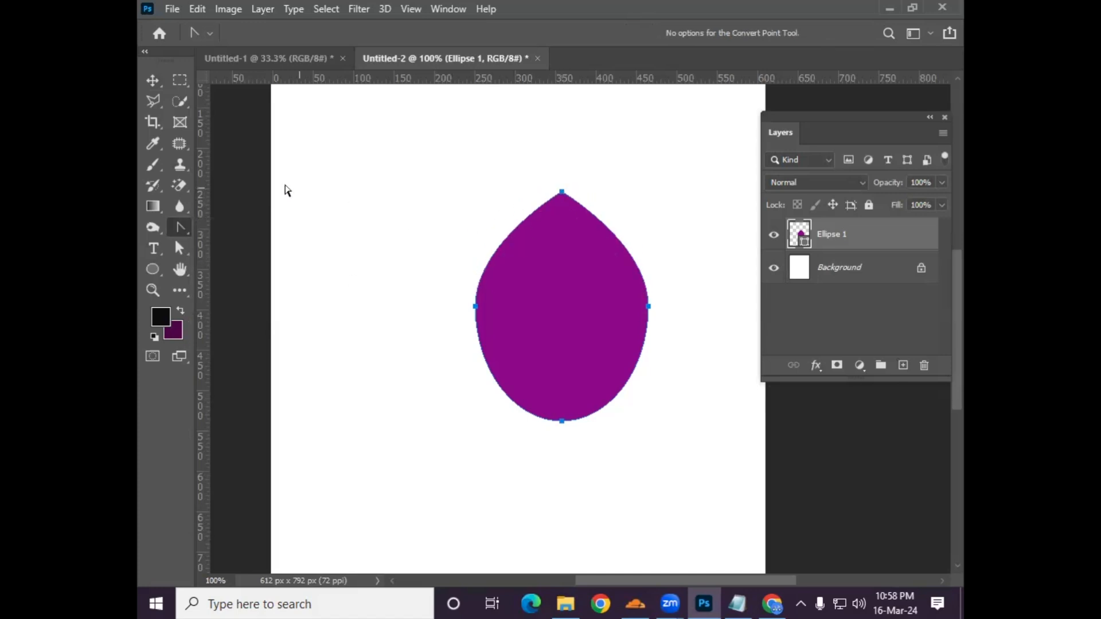
click(153, 81)
drag(582, 322, 532, 290)
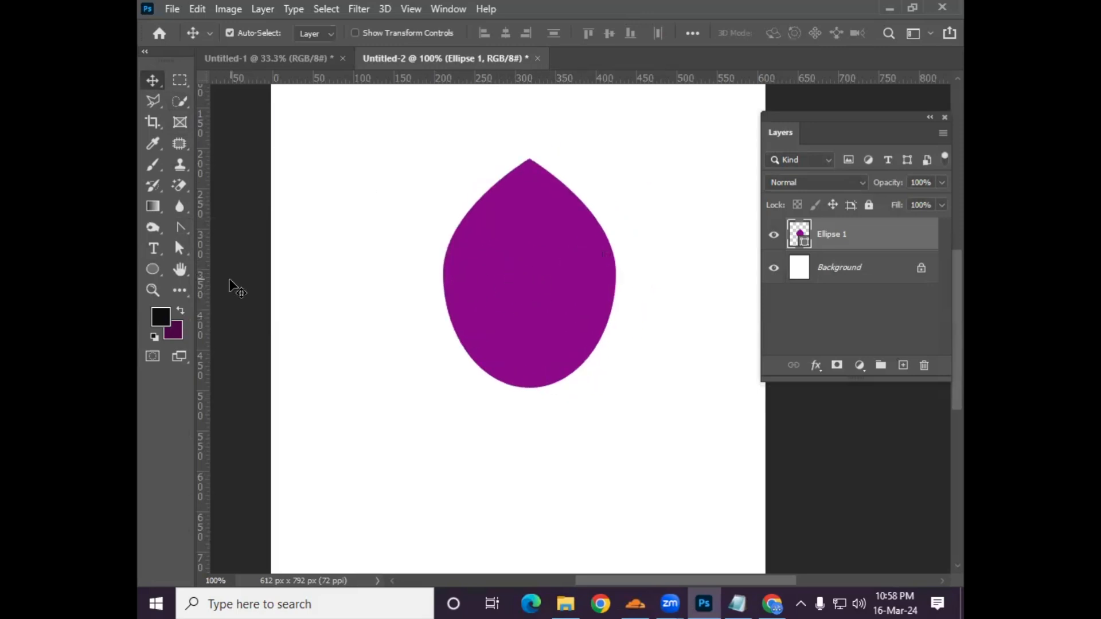